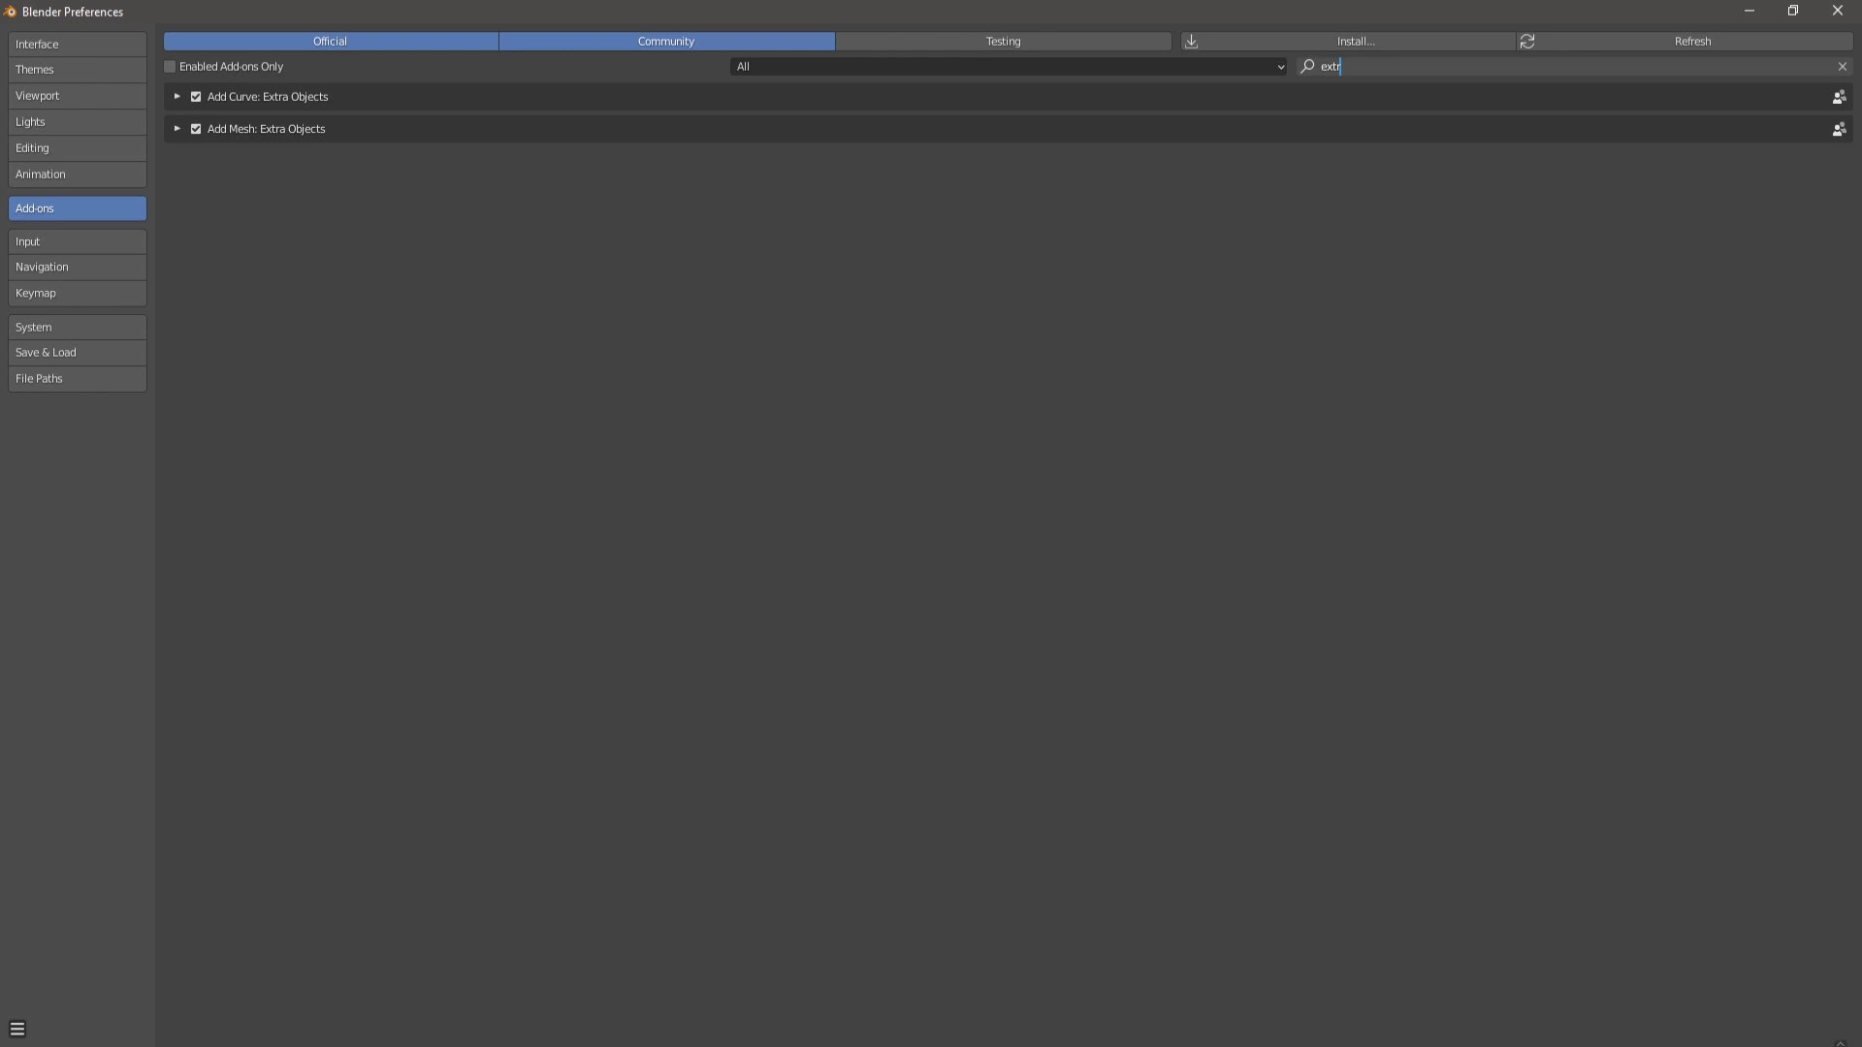
Switch to top view and add a gear mesh at the world origin
key("KP_7")
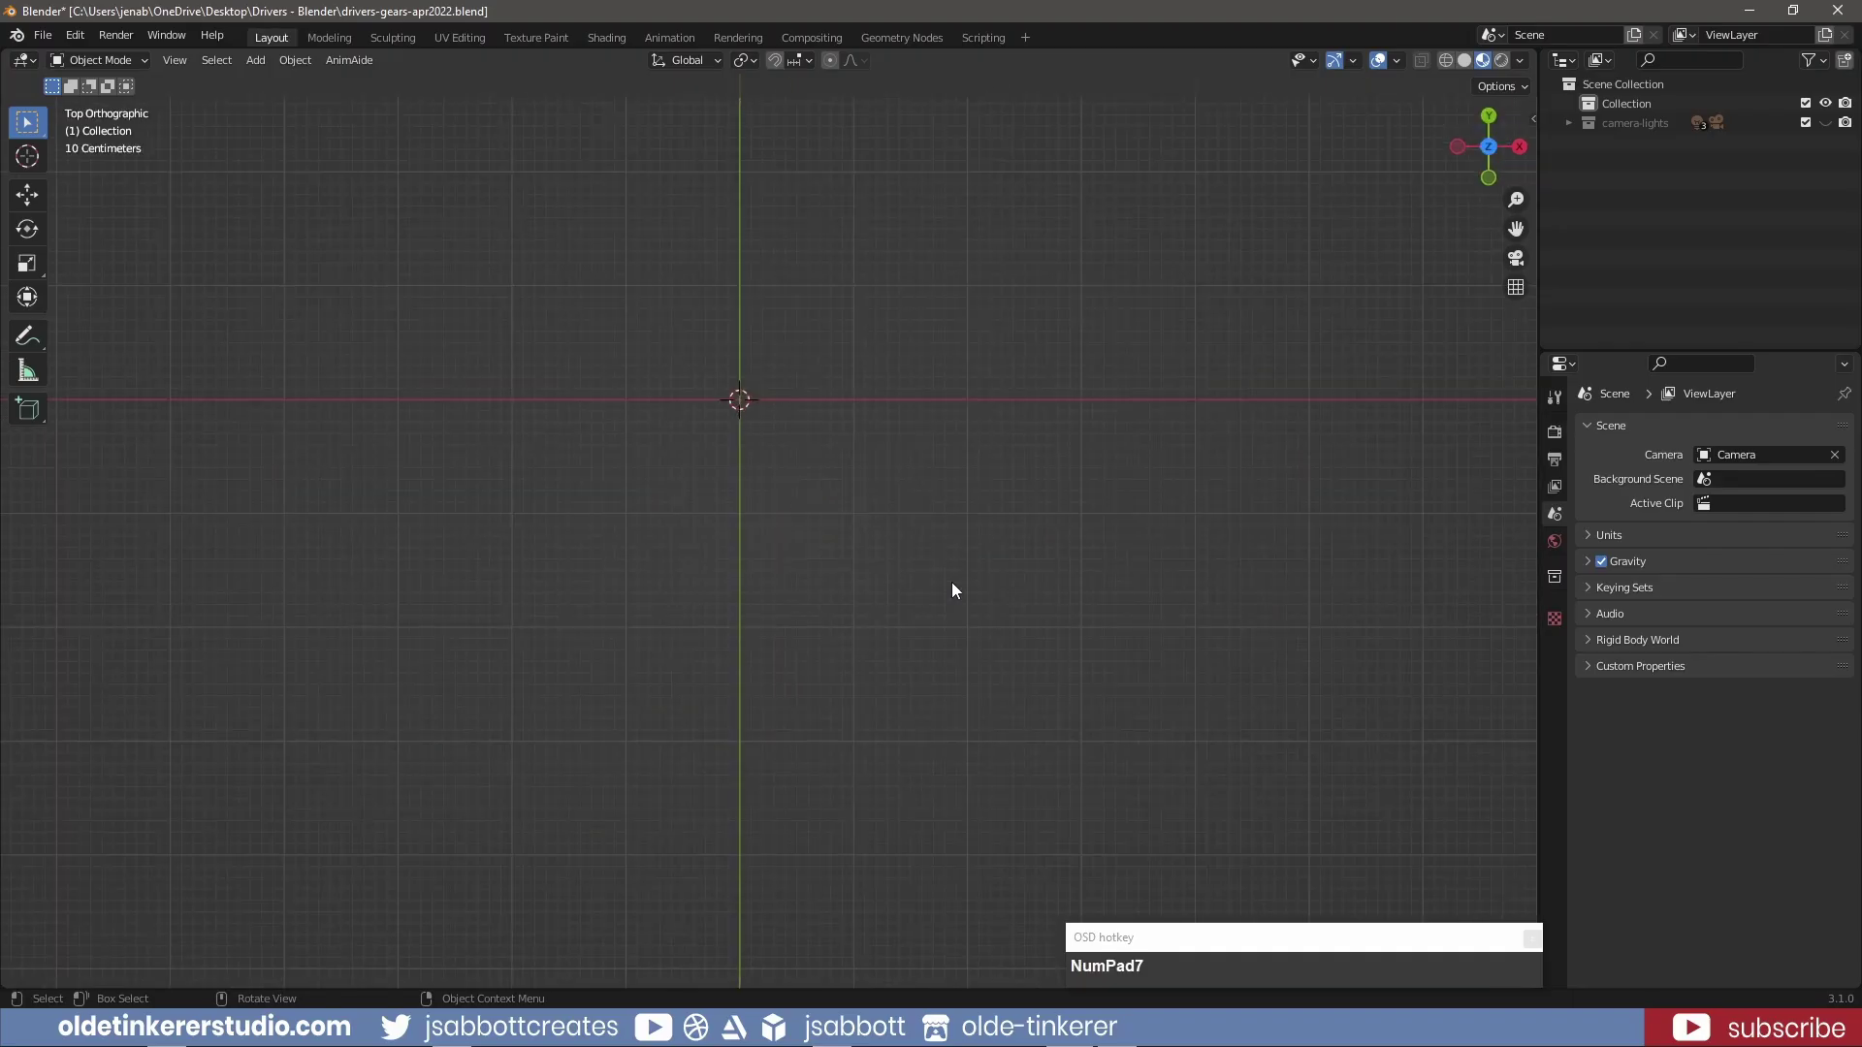
mouse_move(859, 486)
middle_mouse_down("shift")
mouse_move(829, 453)
mouse_move(868, 498)
middle_mouse_up("shift")
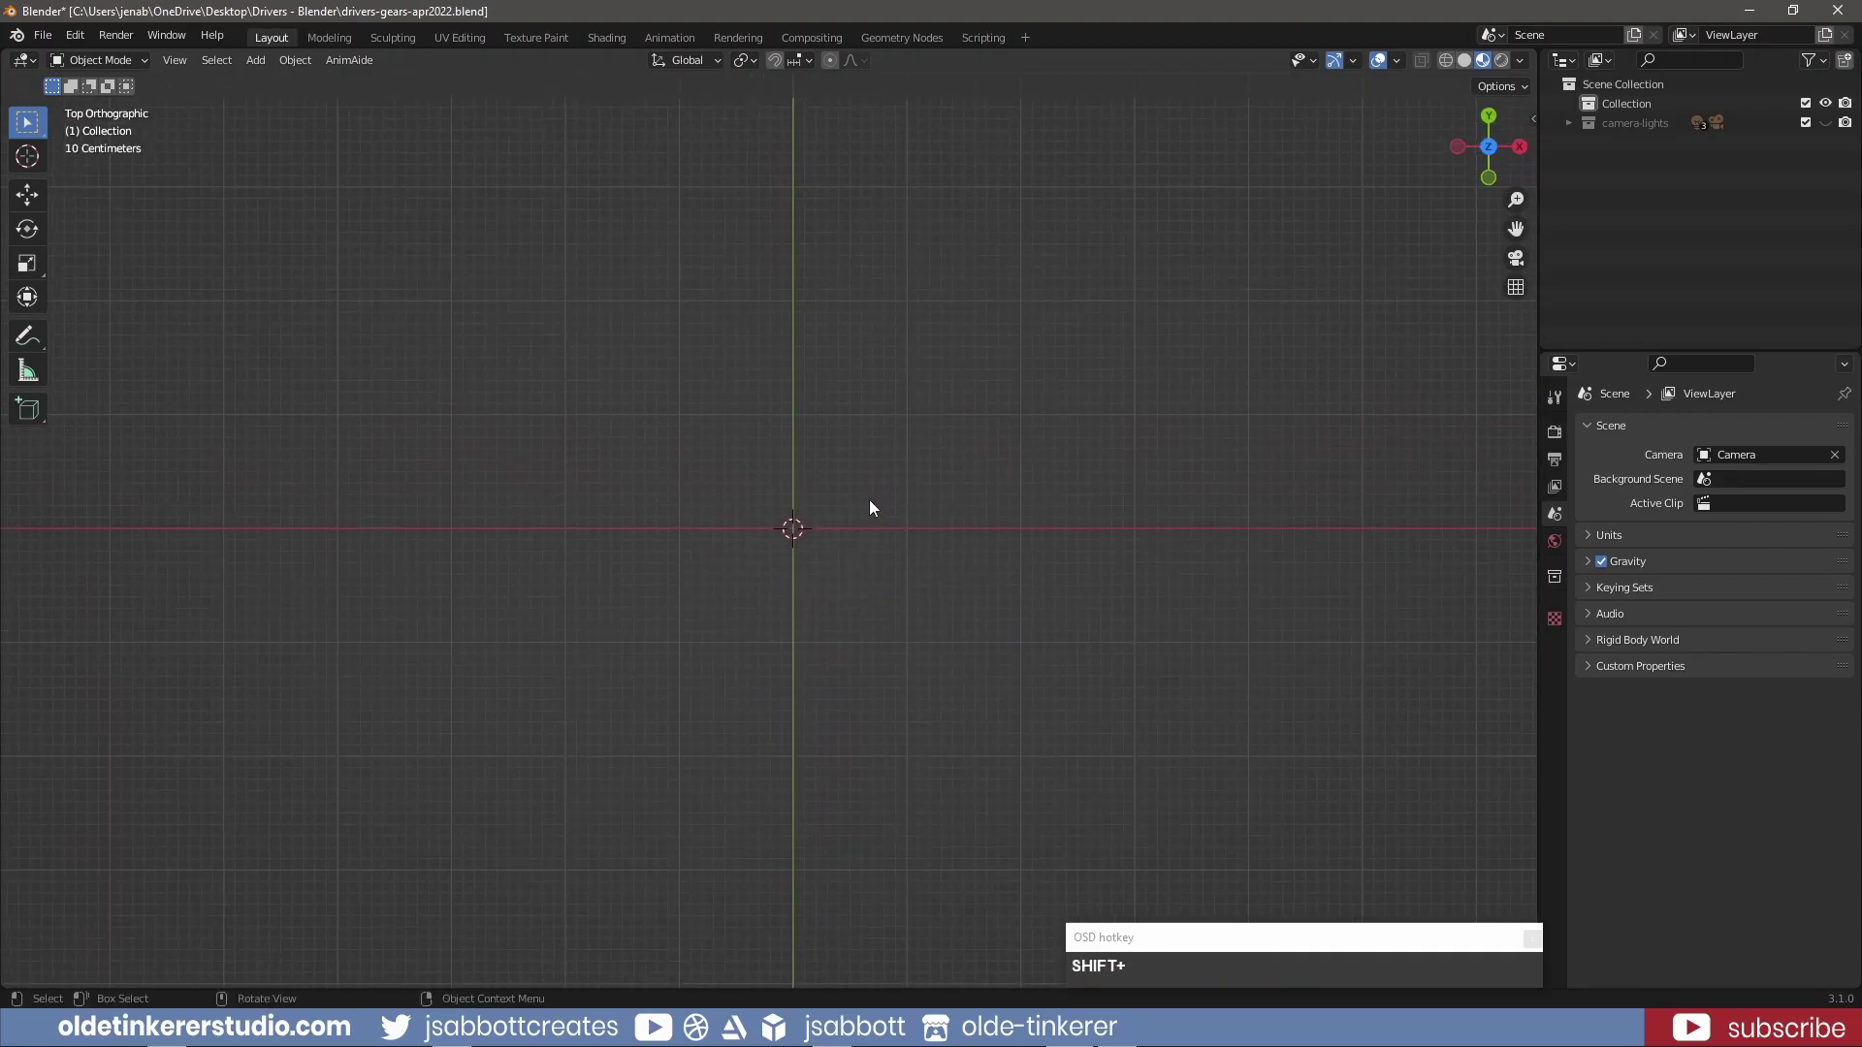
key("shift+a")
mouse_move(869, 498)
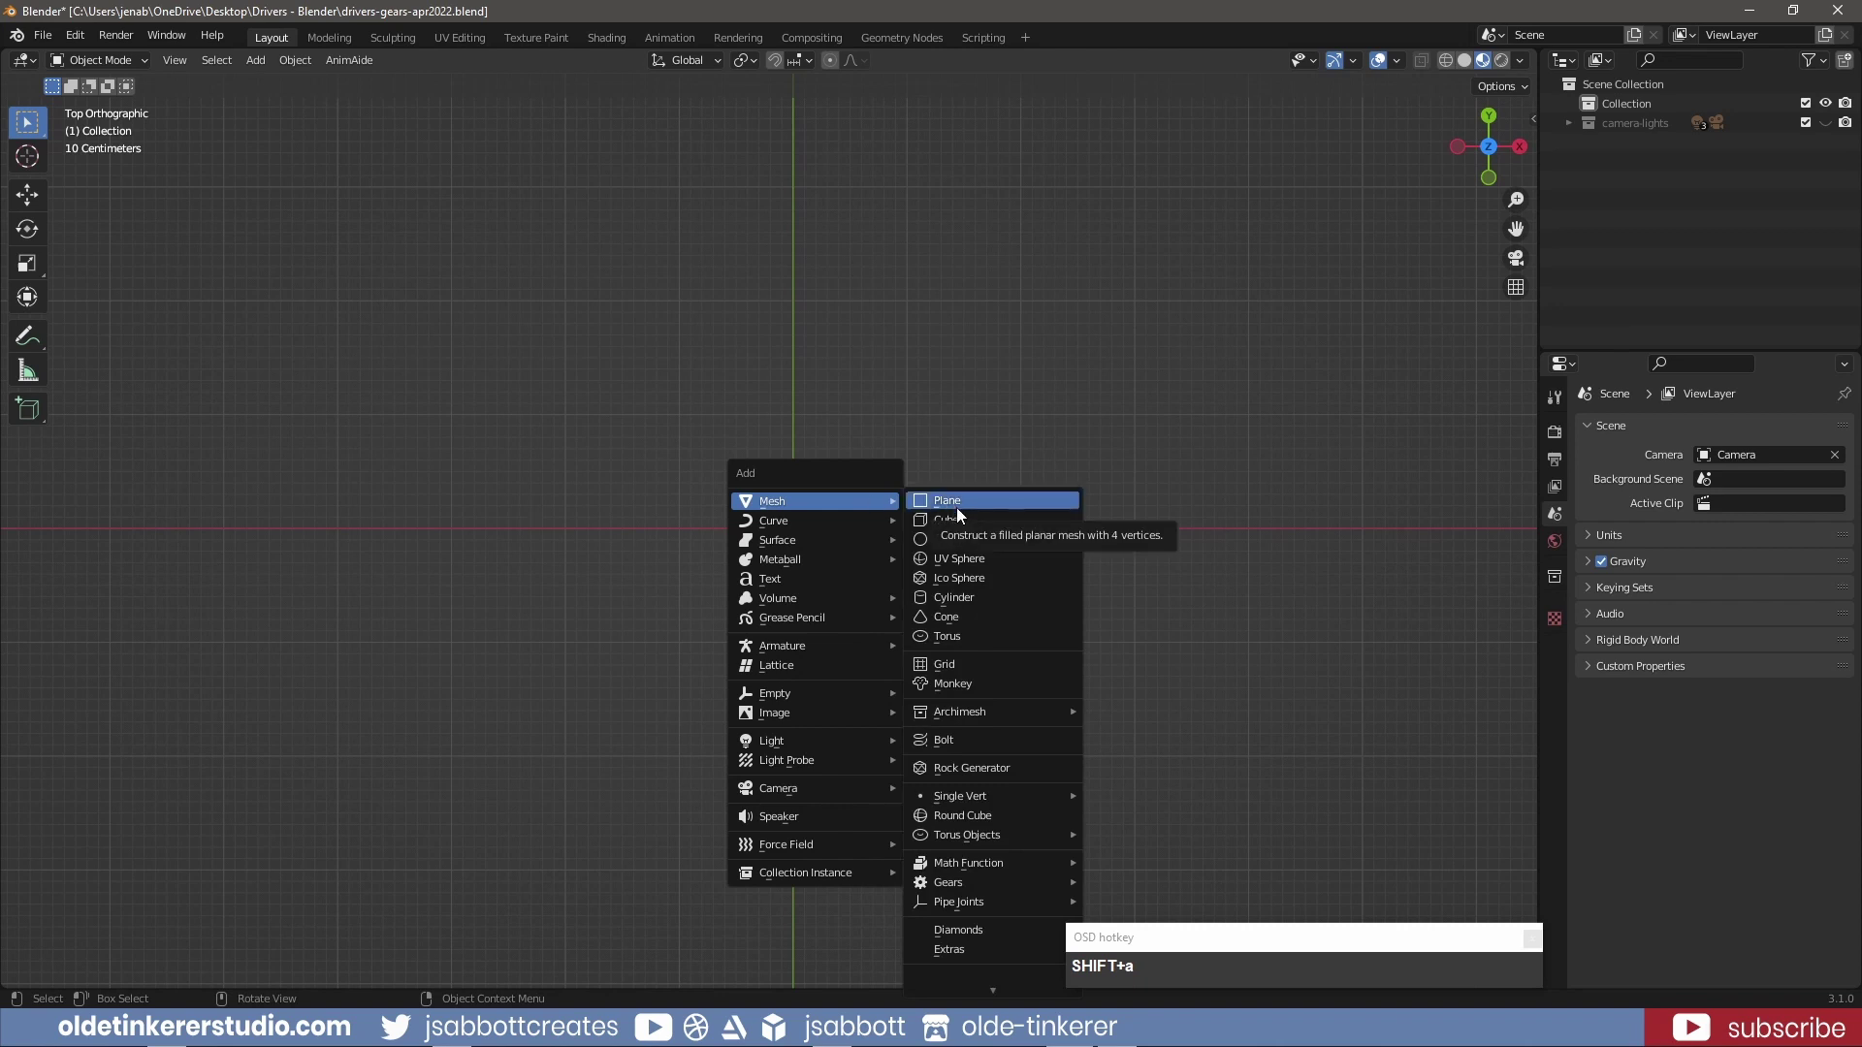
mouse_move(1009, 882)
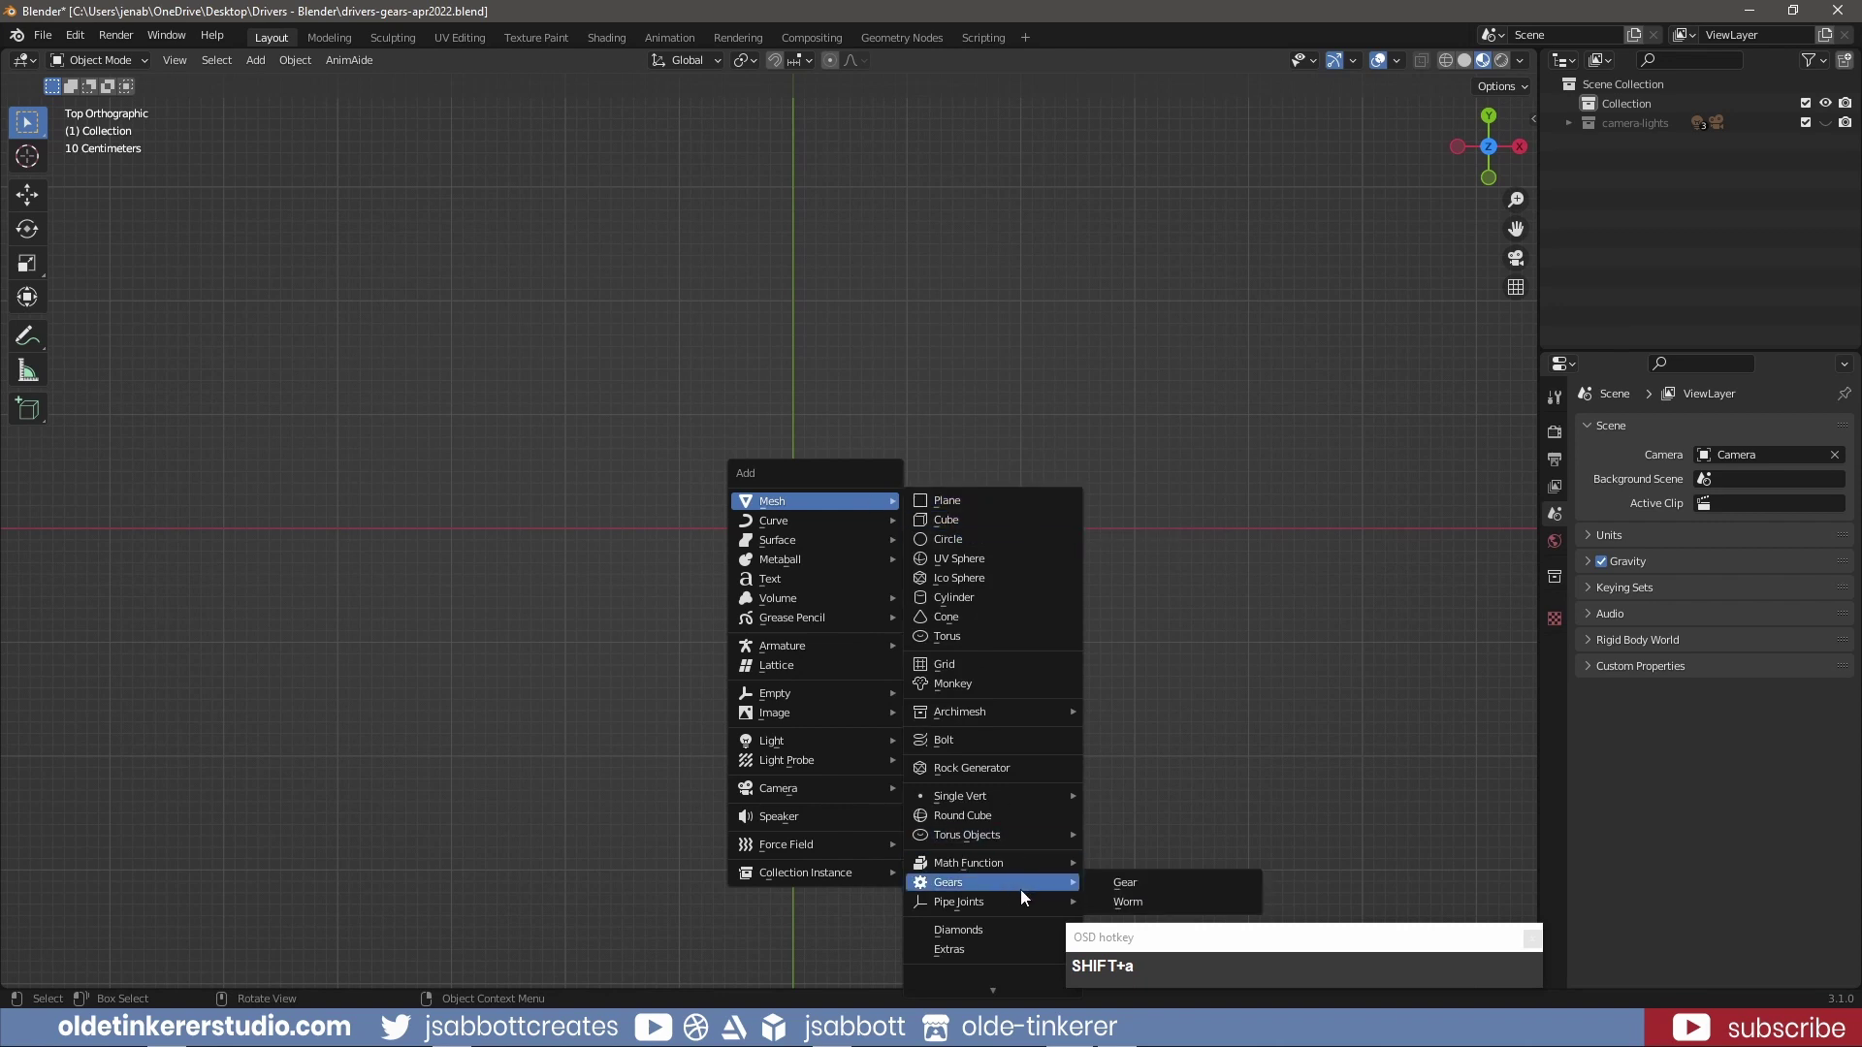
left_click(1139, 881)
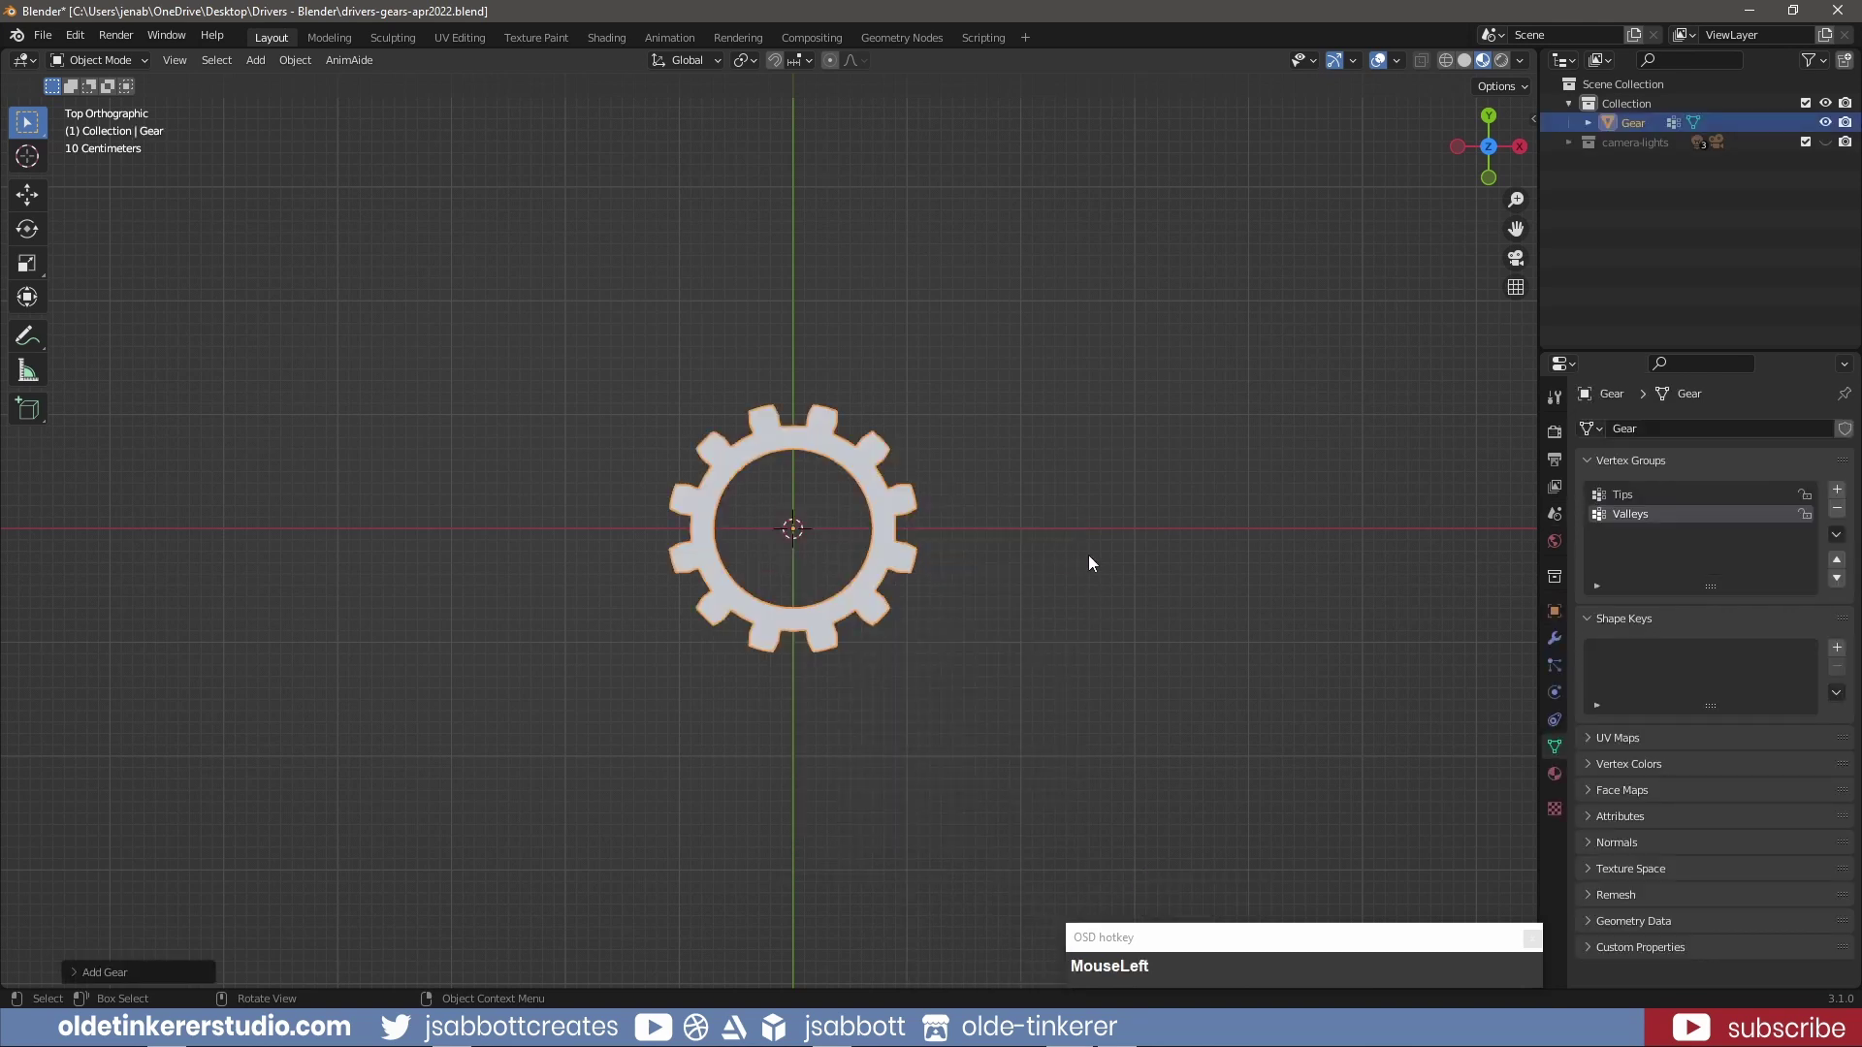
Set the new gear's Number of Teeth to 24 in the Add Gear panel
left_click(74, 971)
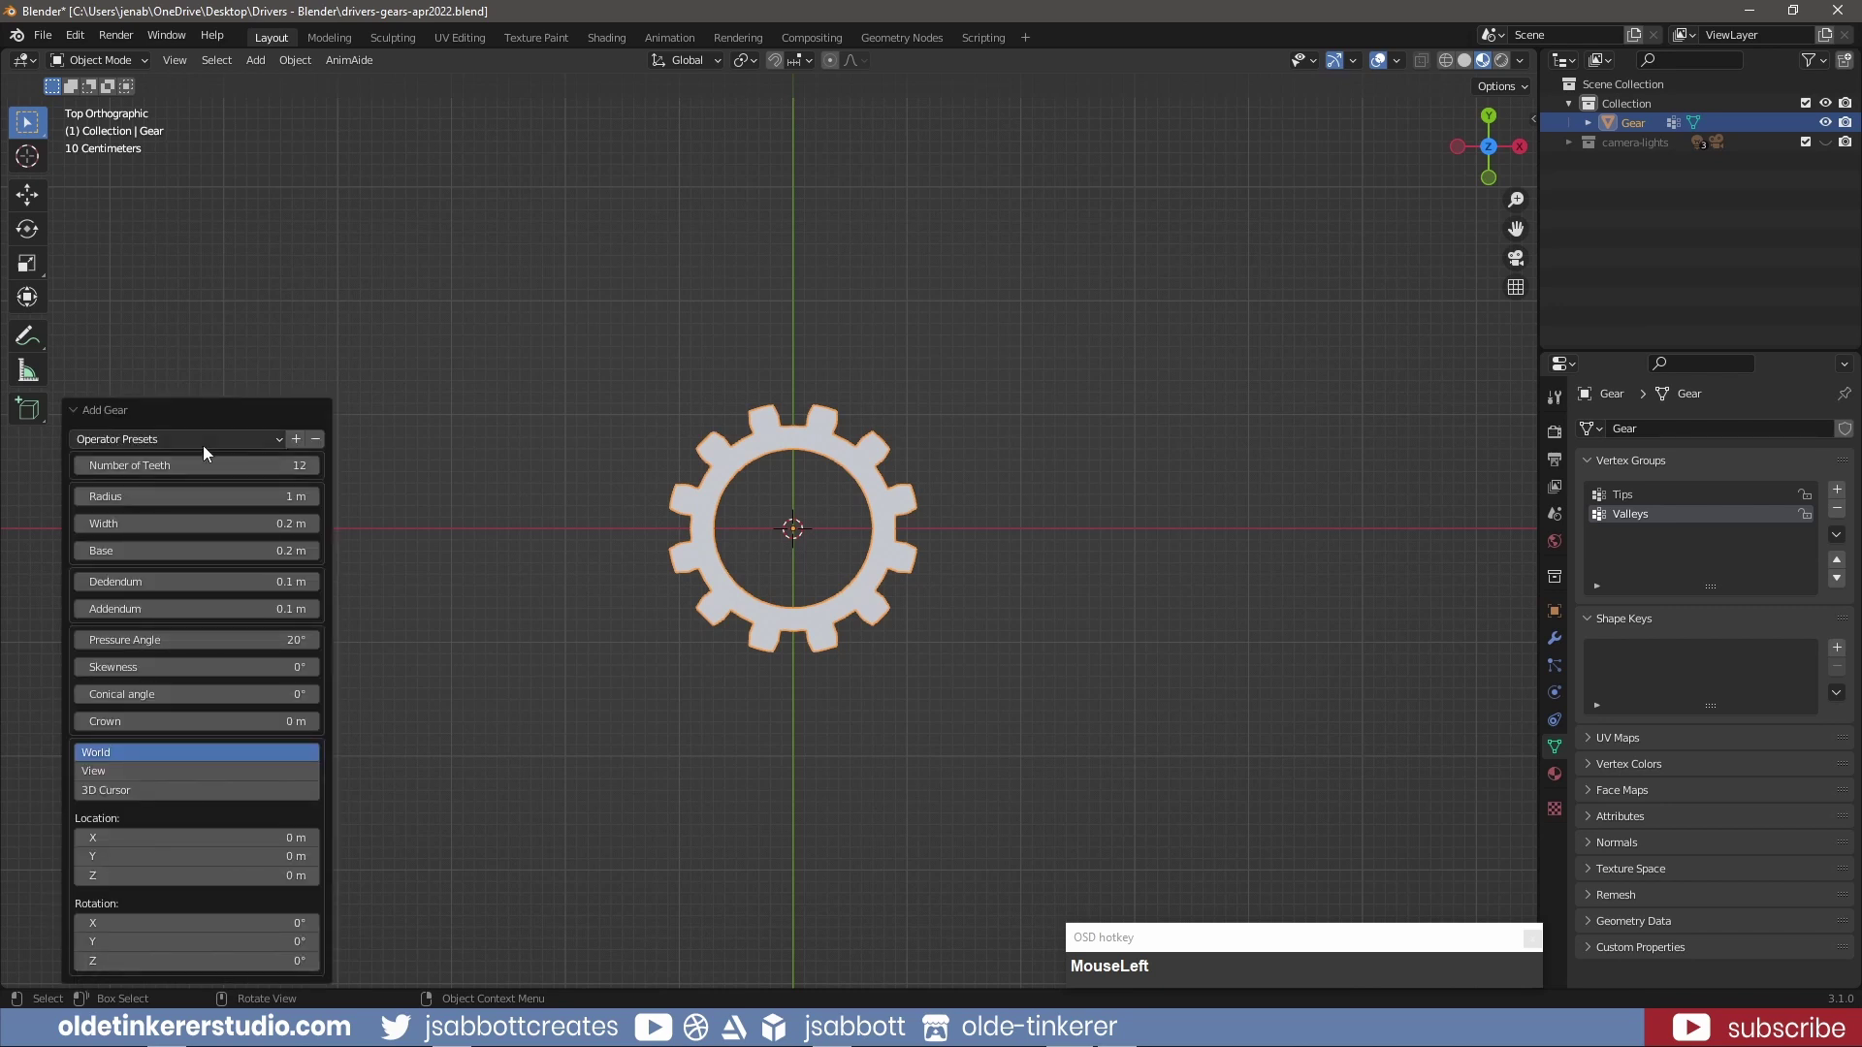
left_click(193, 467)
type("24")
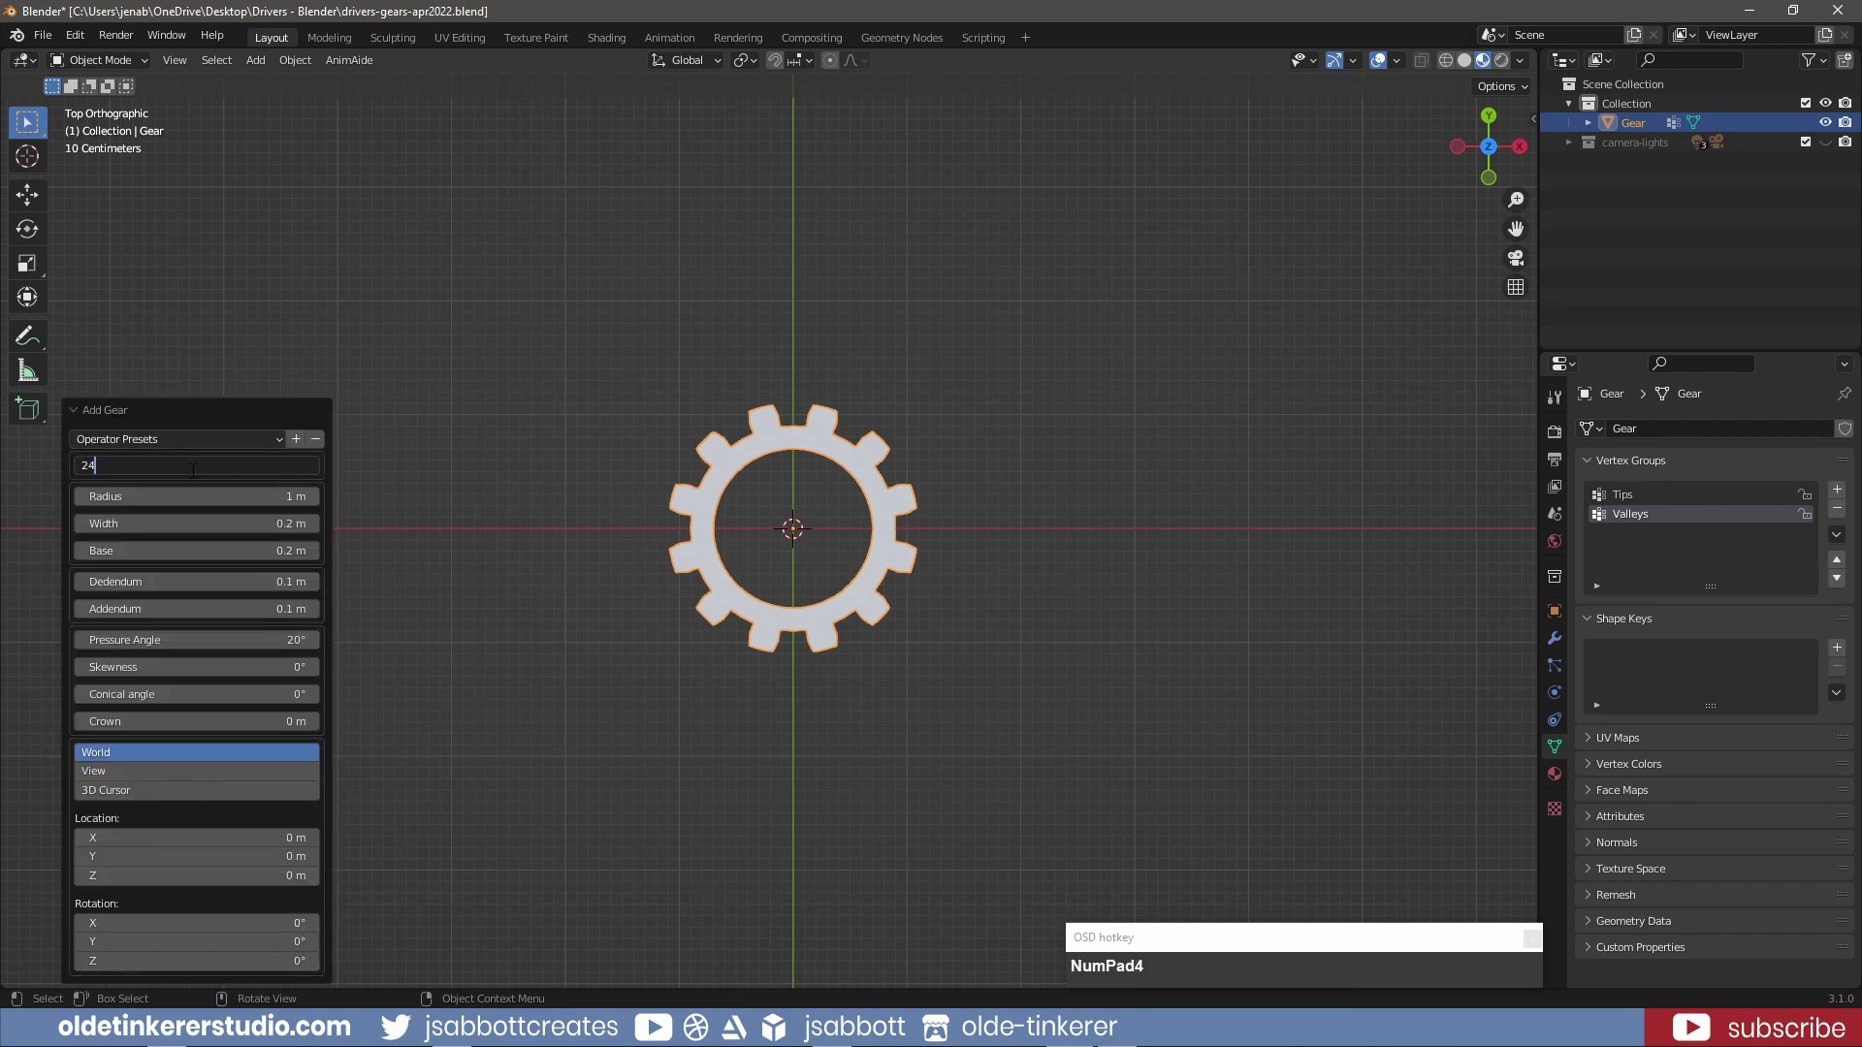
key("Return")
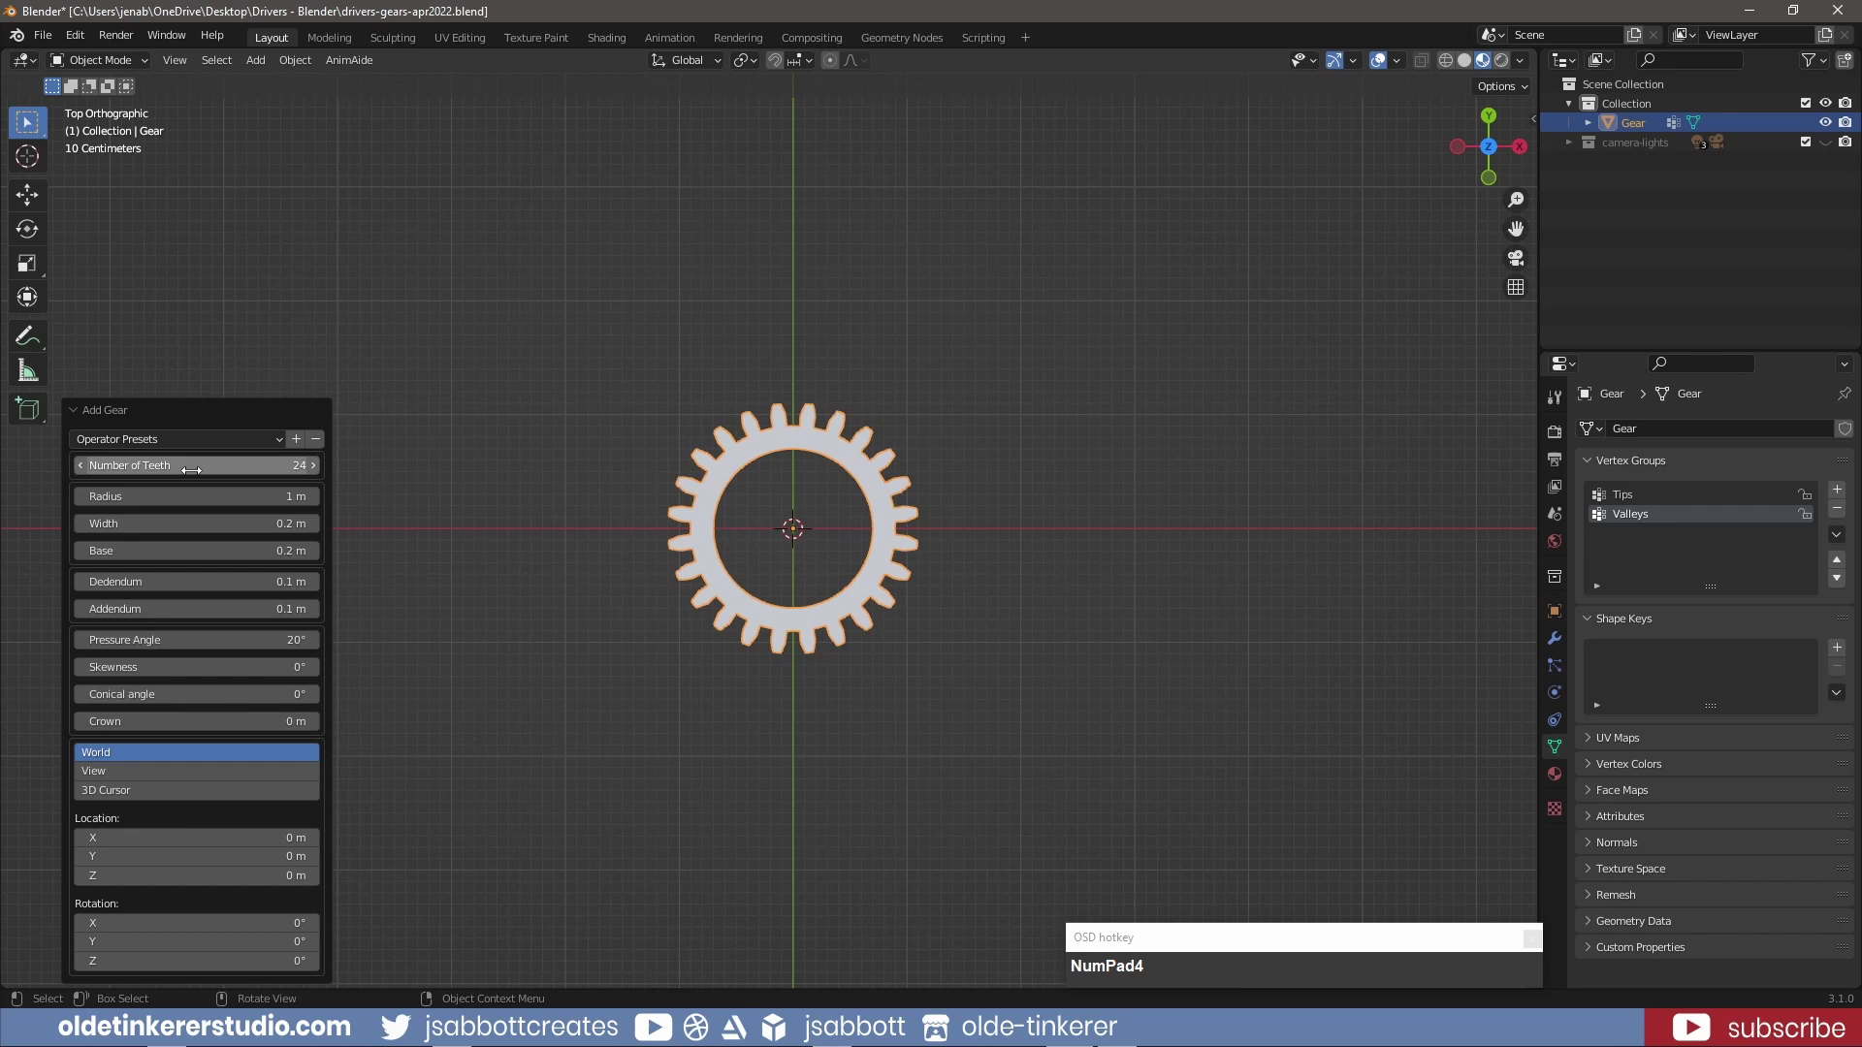
Add a second gear at the origin
left_click(76, 410)
scroll(828, 558, "down", 3)
key("shift+a")
mouse_move(828, 558)
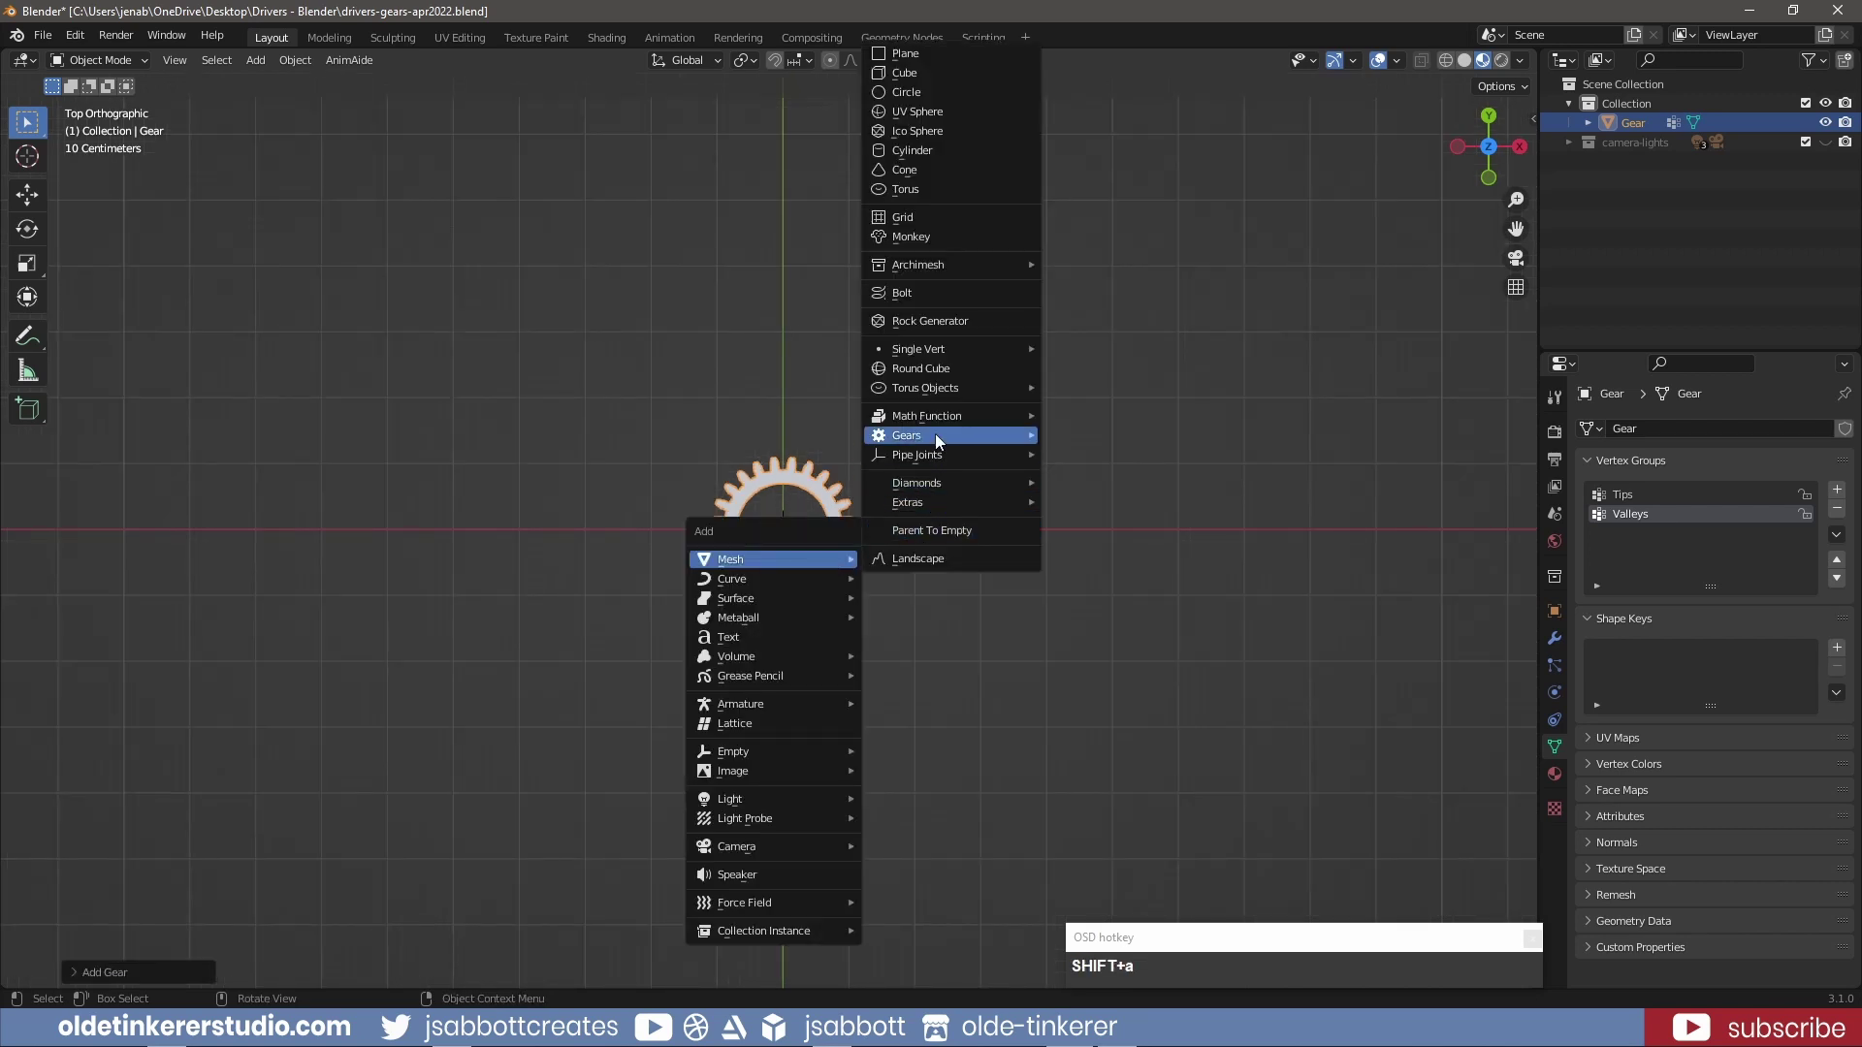
mouse_move(1028, 433)
left_click(1114, 432)
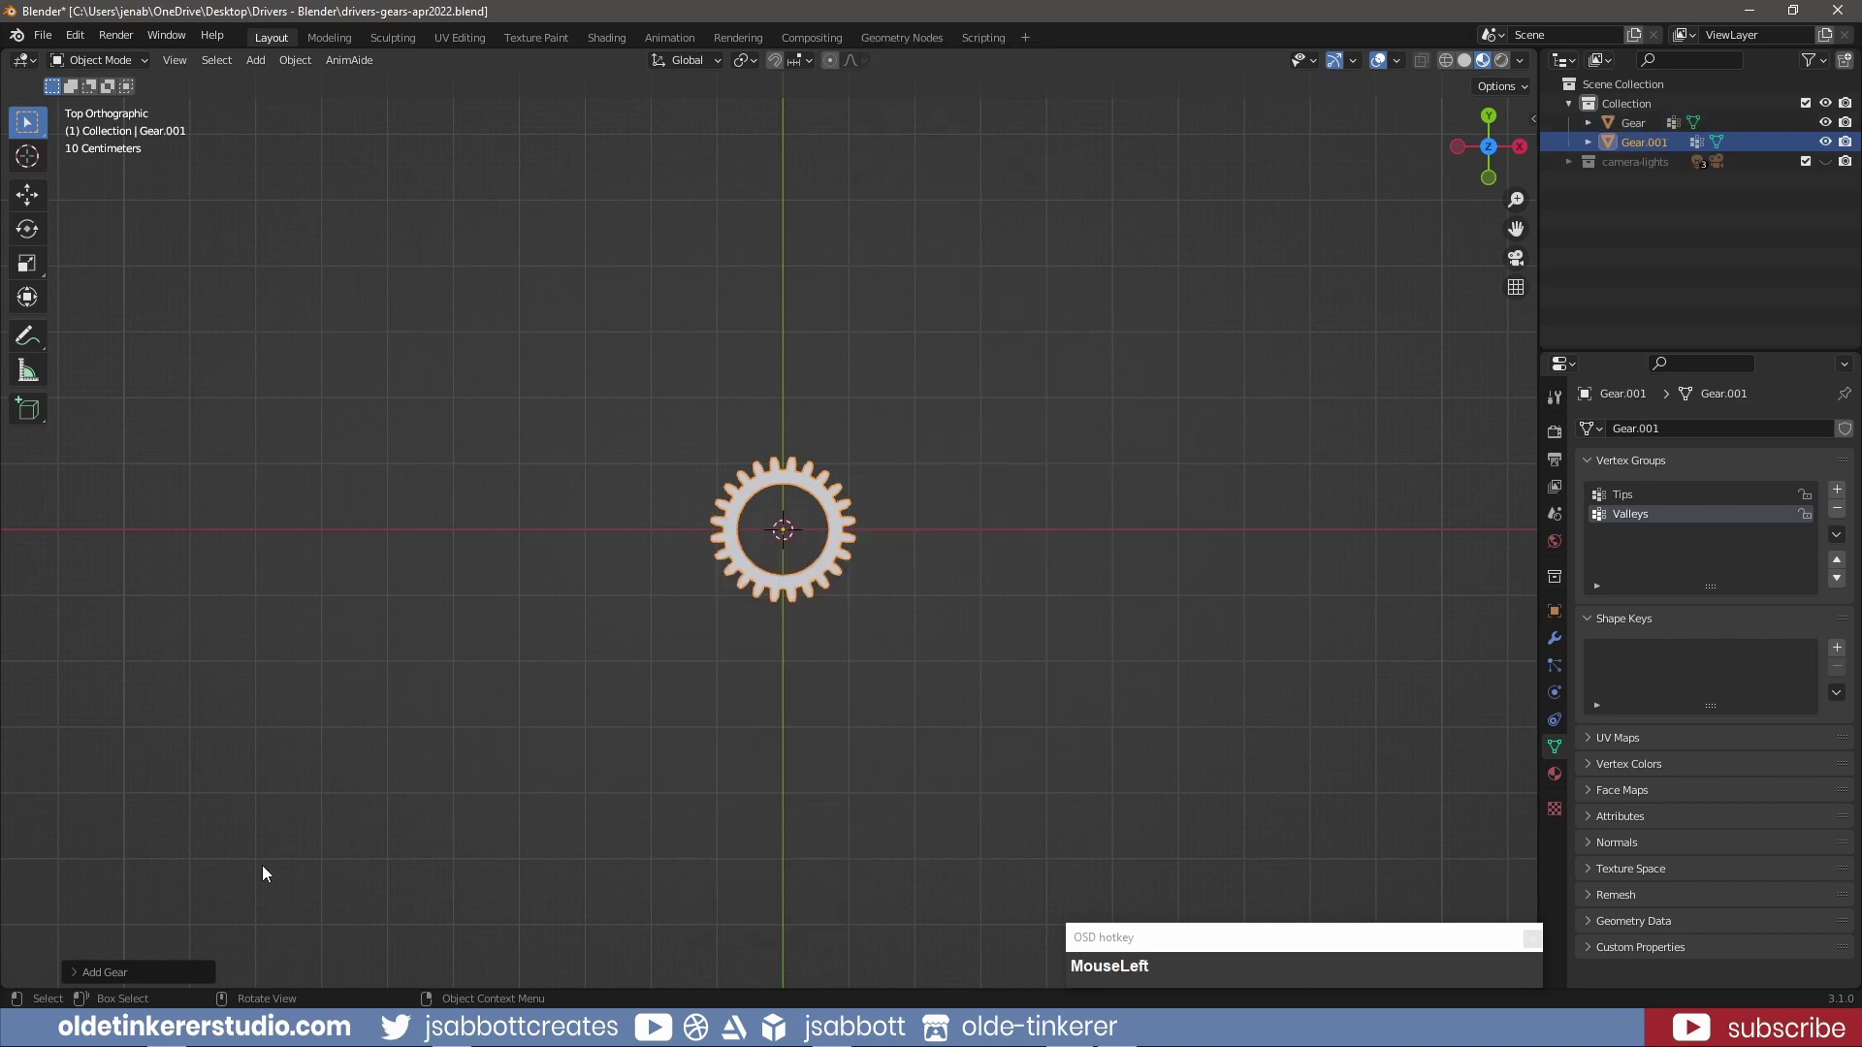
Give the second gear 12 teeth and a 0.5 m radius
left_click(73, 972)
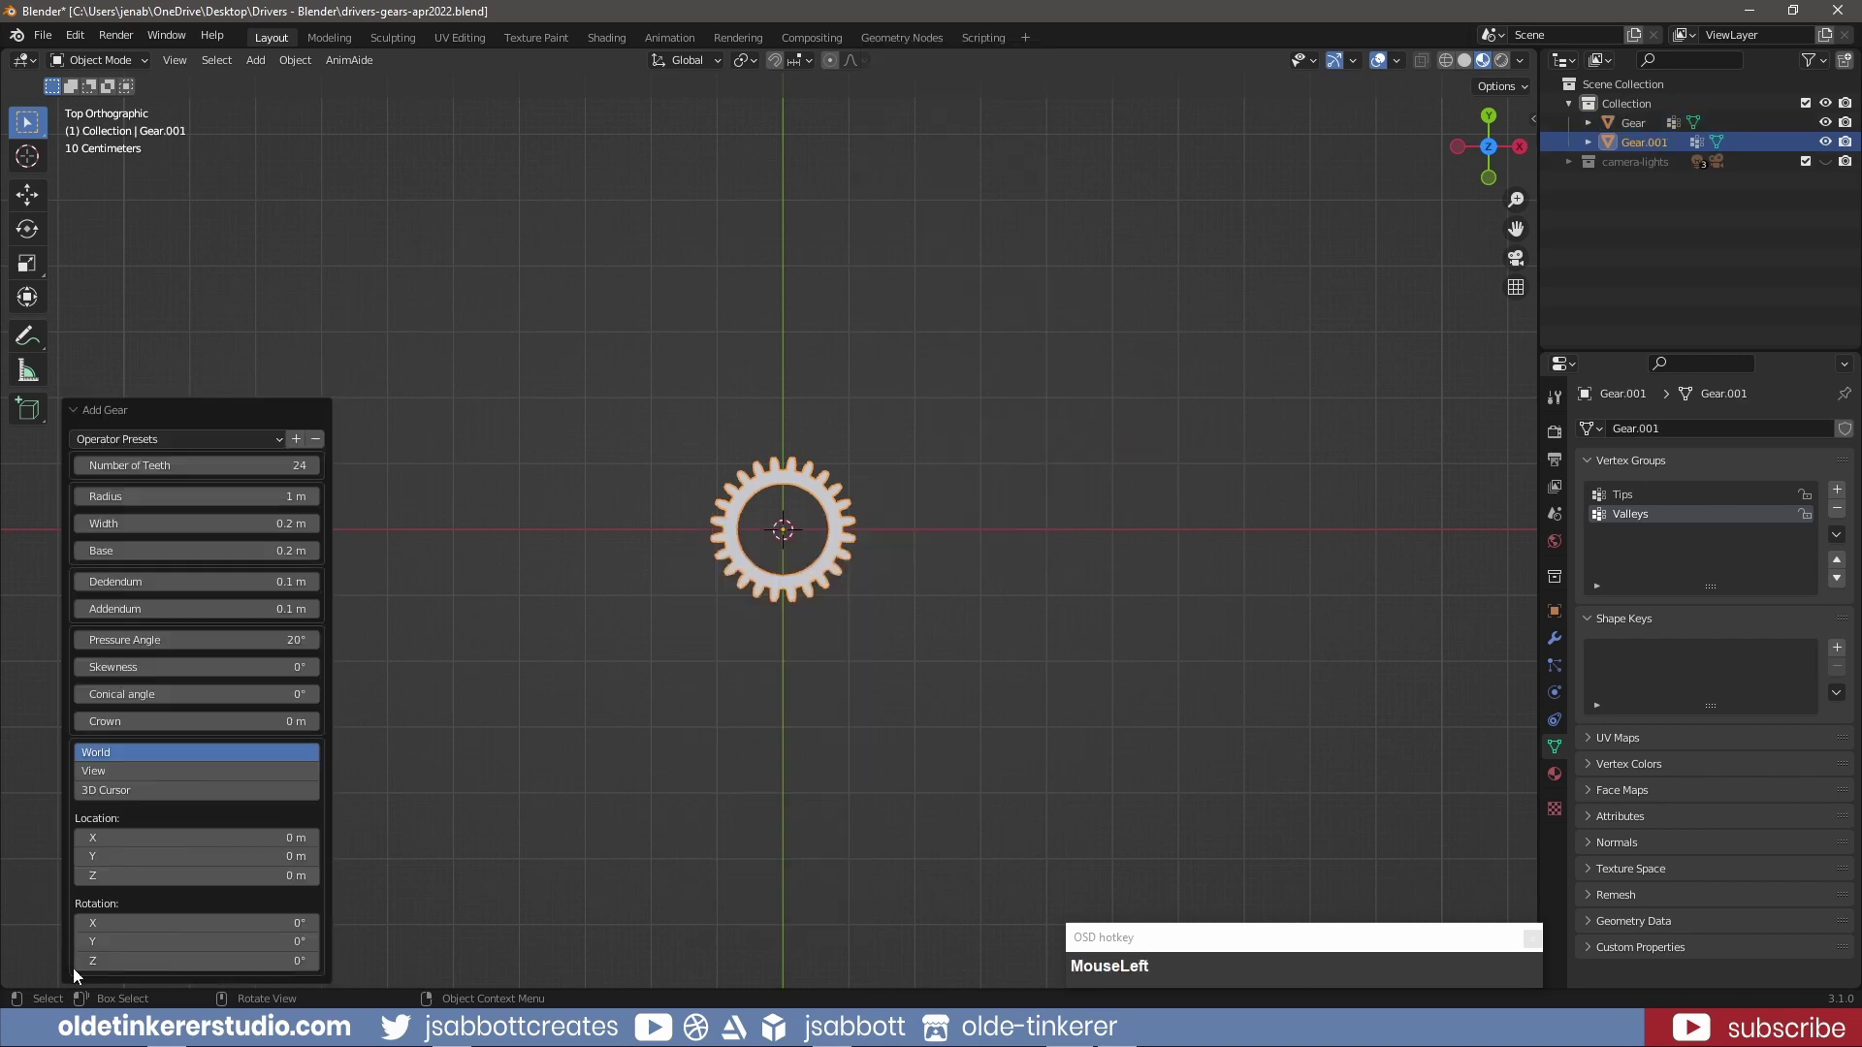
left_click(197, 464)
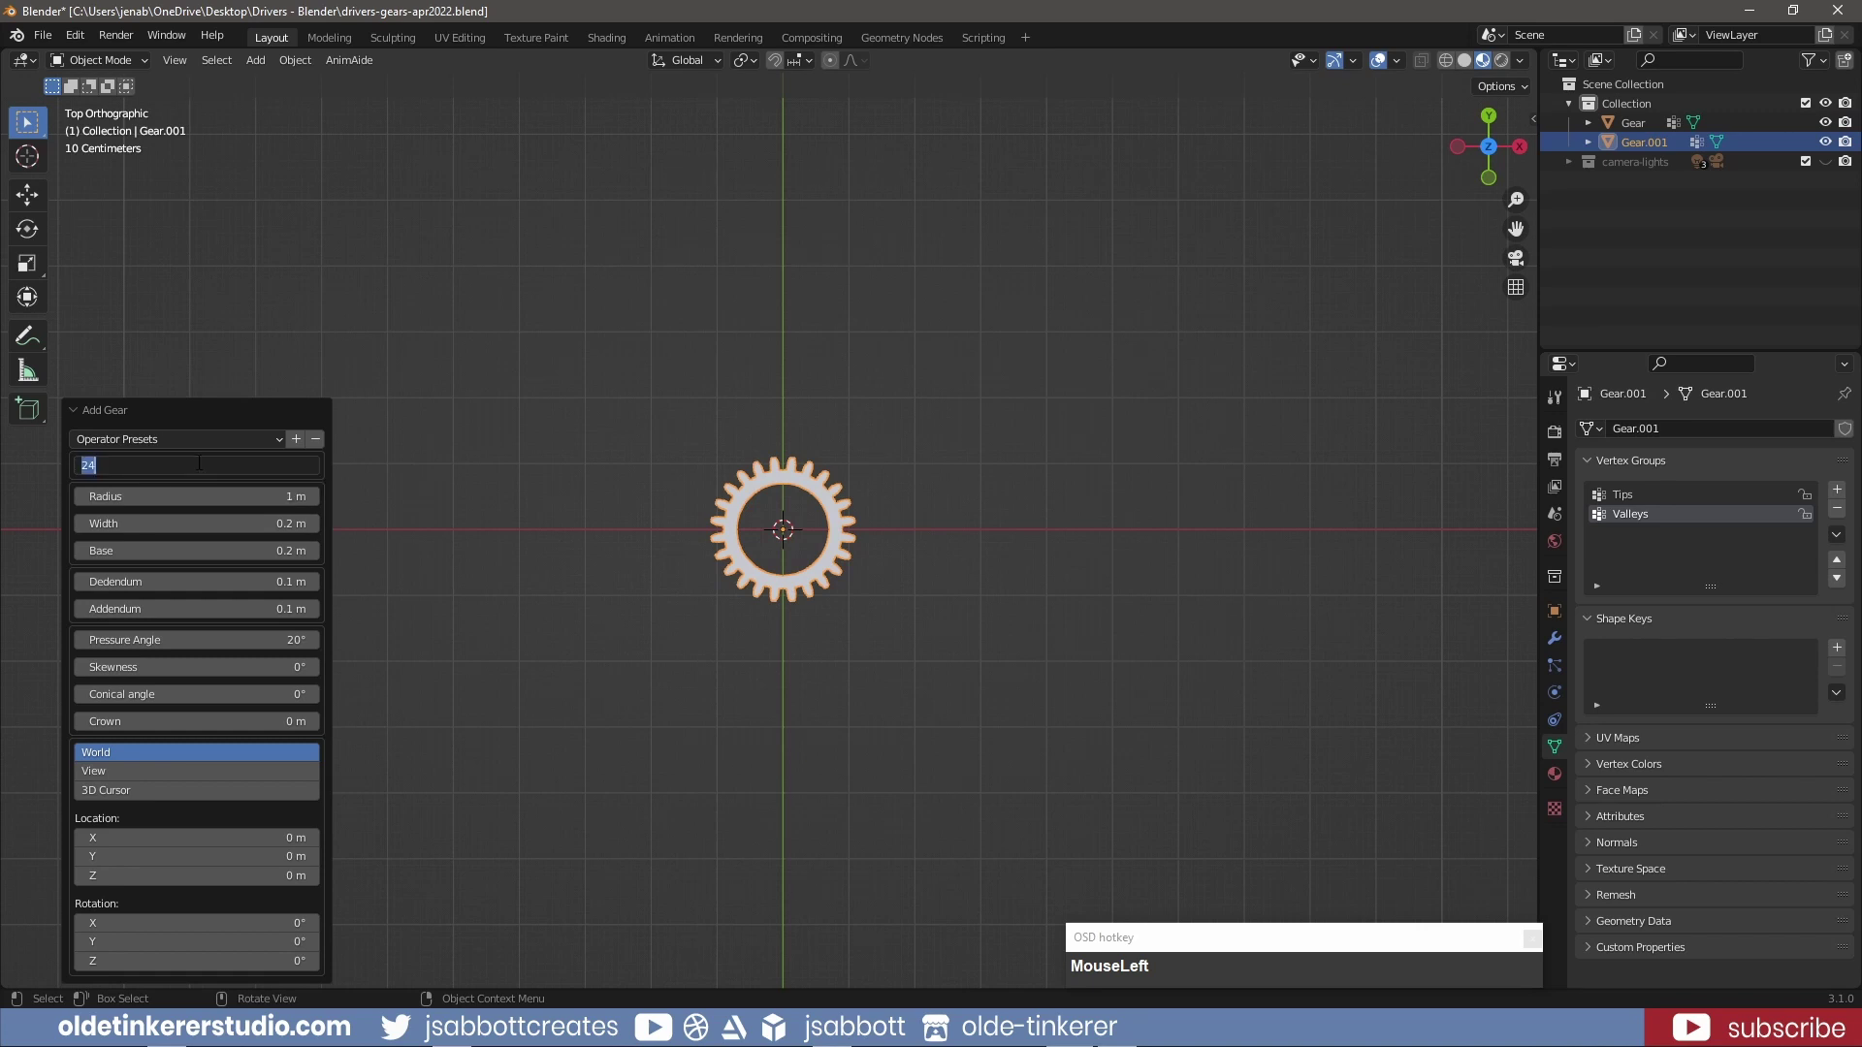
type("12")
key("Tab")
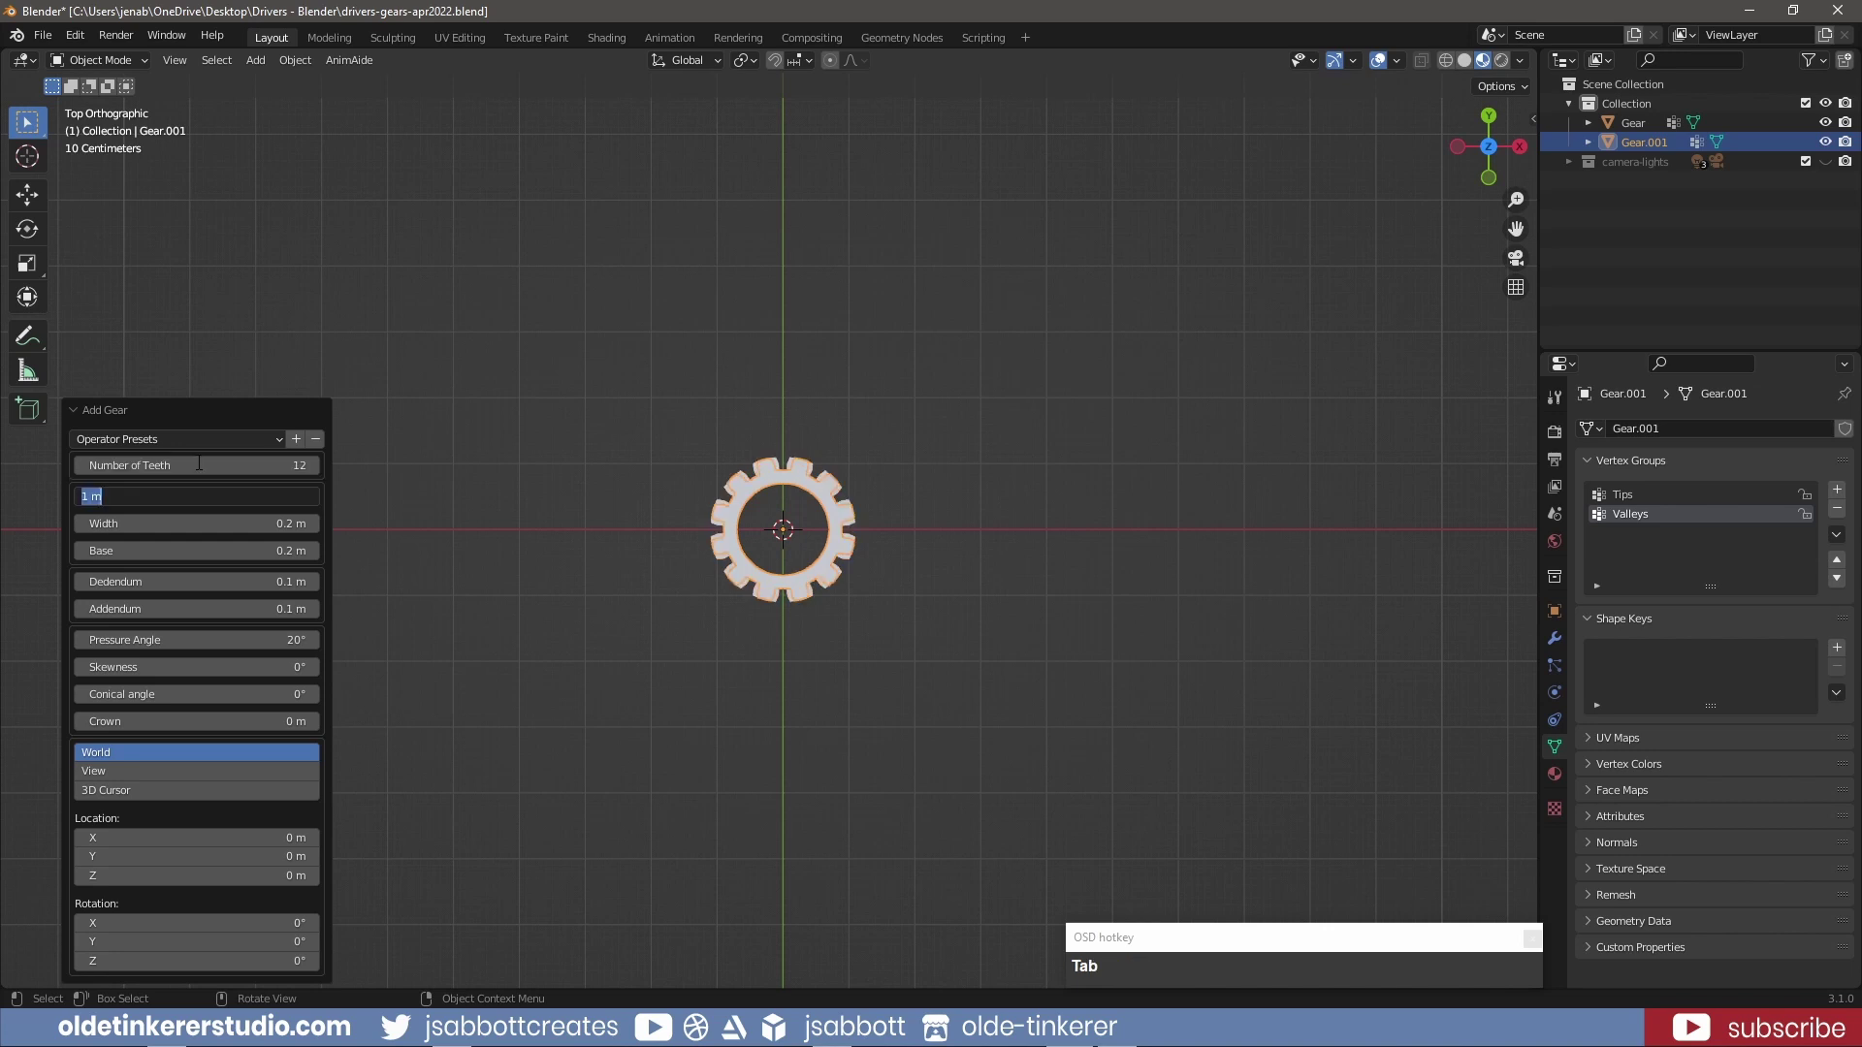
type(".5")
key("Tab")
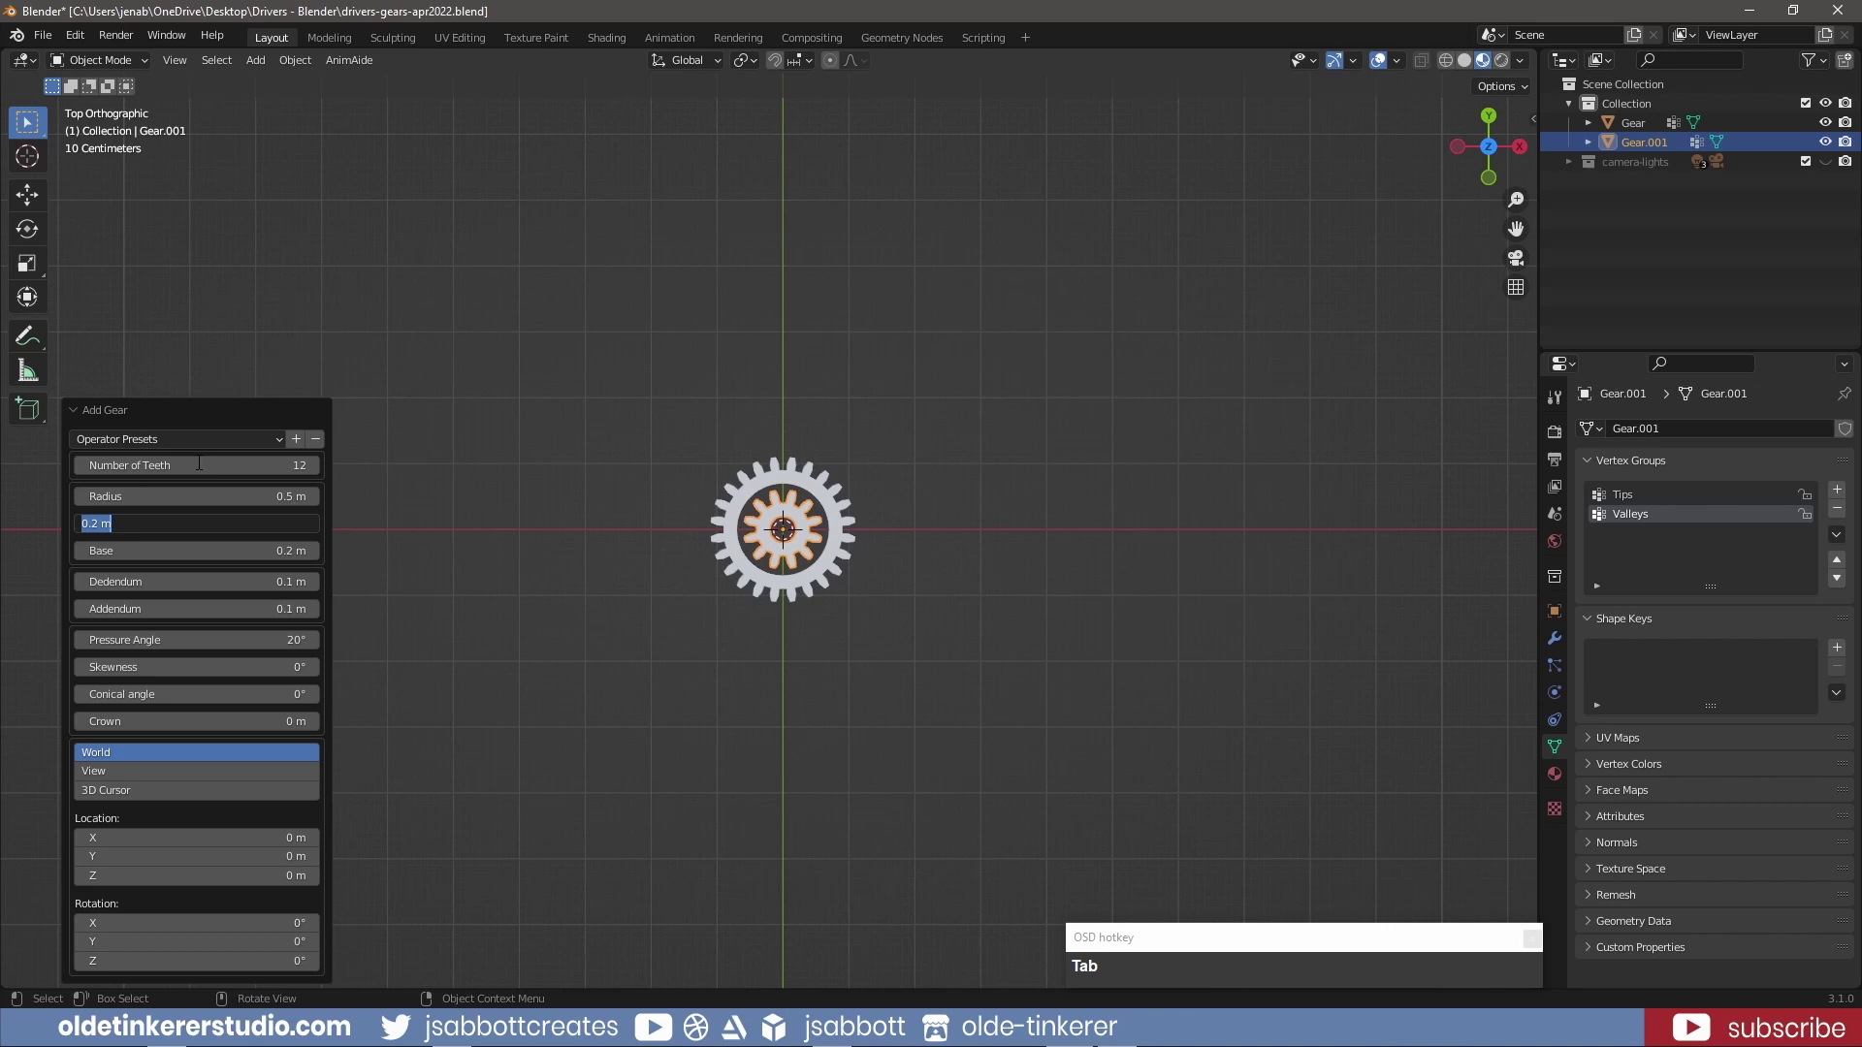
key("Return")
Move the small gear in the ground plane toward the large gear's lower right
scroll(908, 561, "up", 6)
key("g")
key("shift+z")
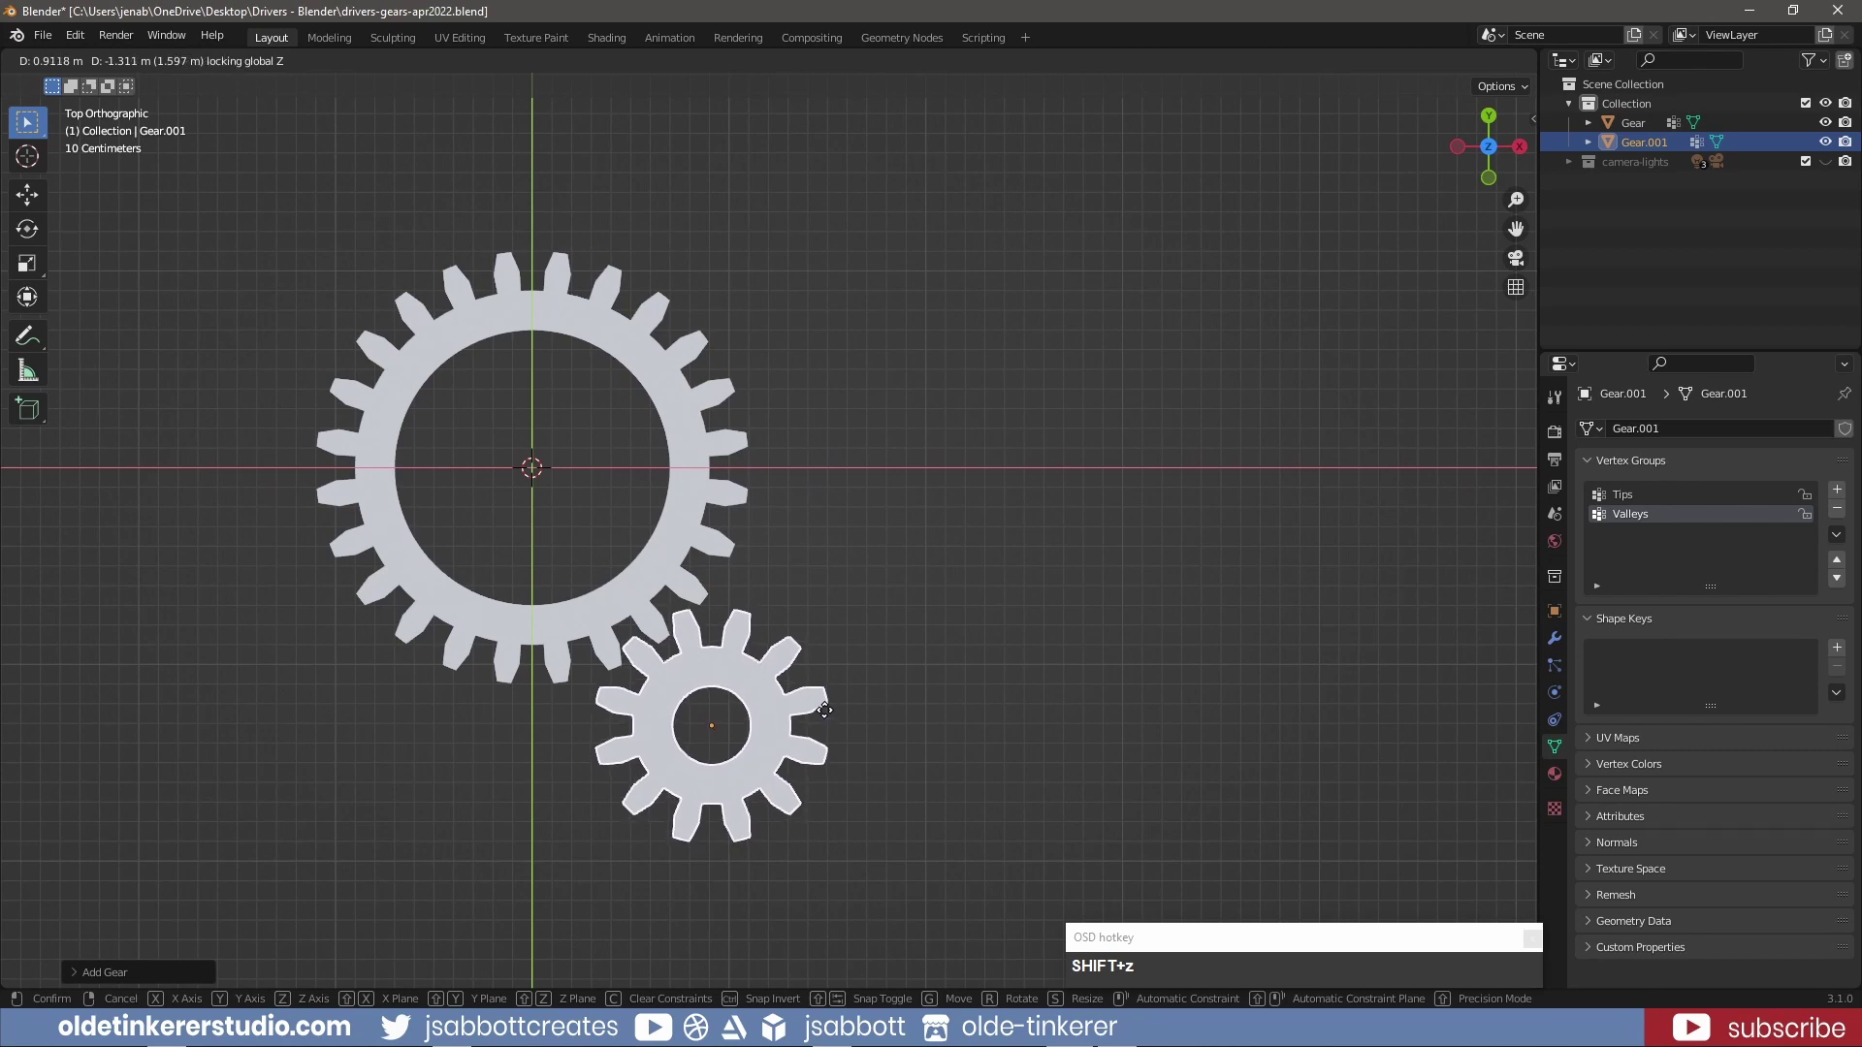
left_click(825, 710)
scroll(824, 710, "up", 3)
key("g")
key("shift+z")
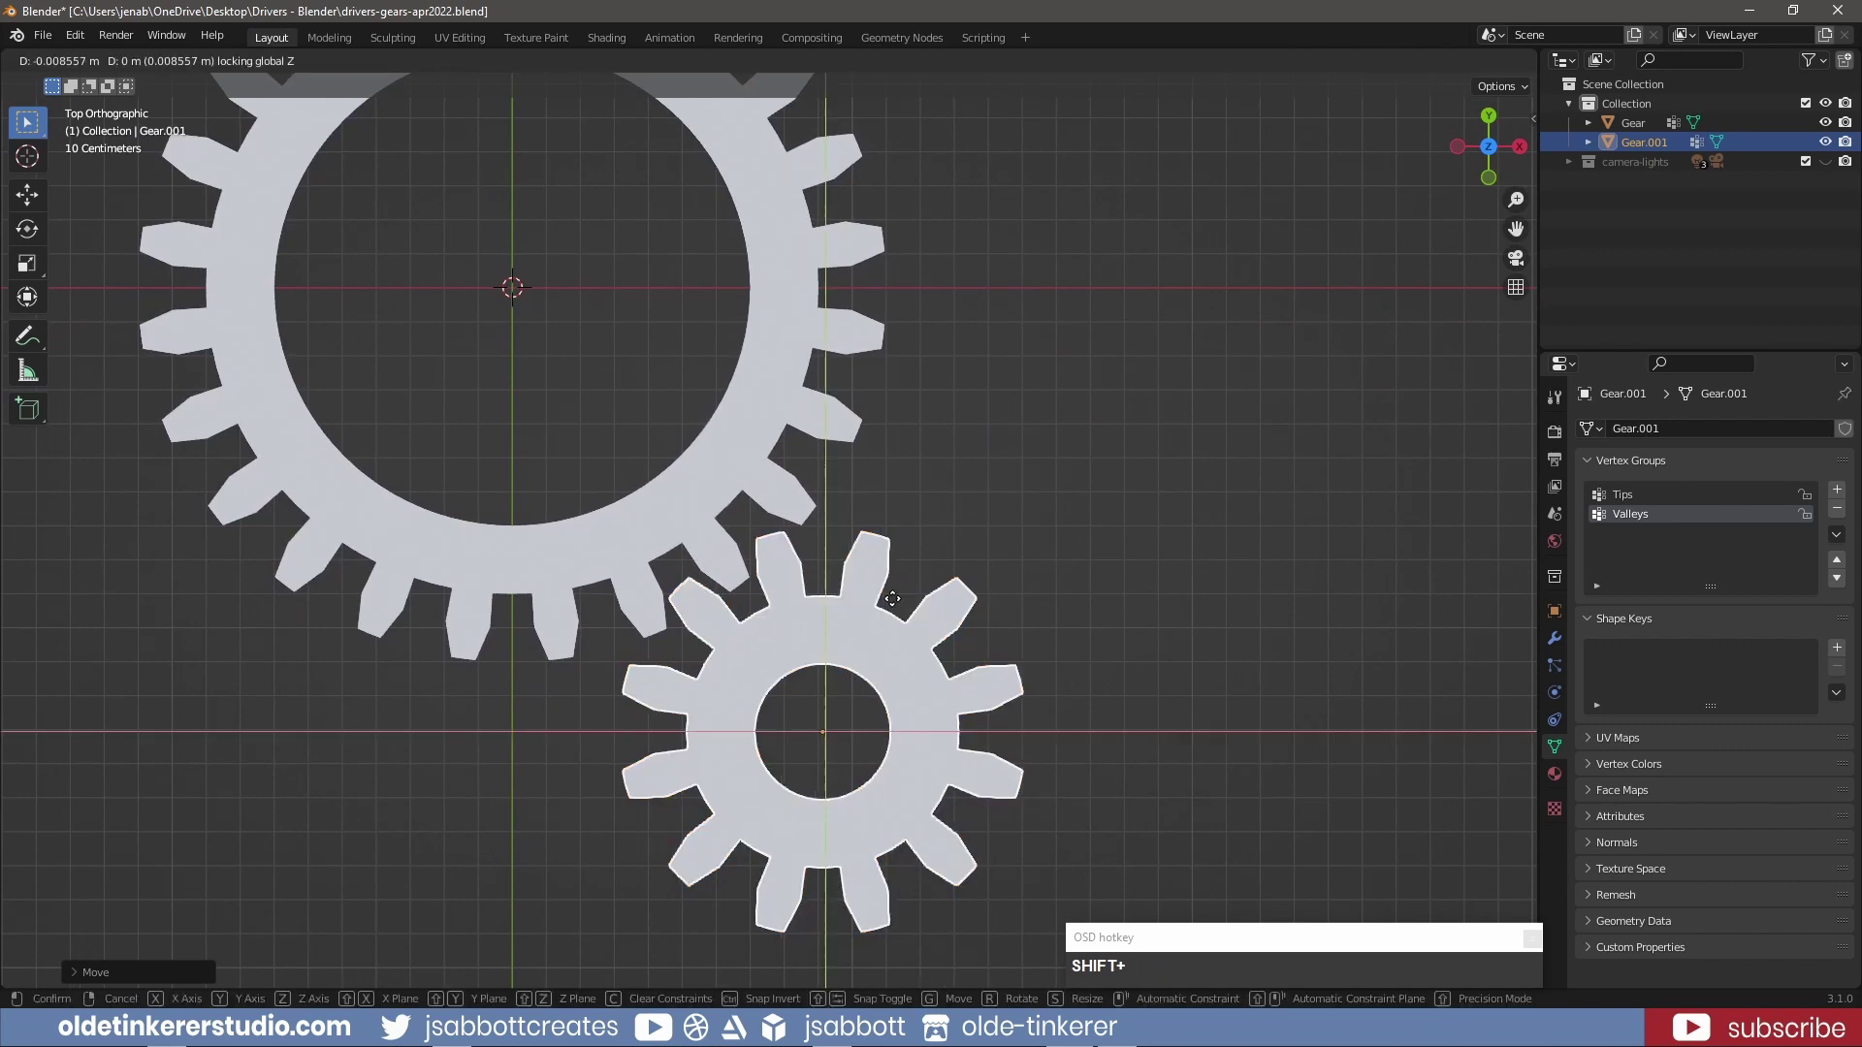
left_click(889, 592)
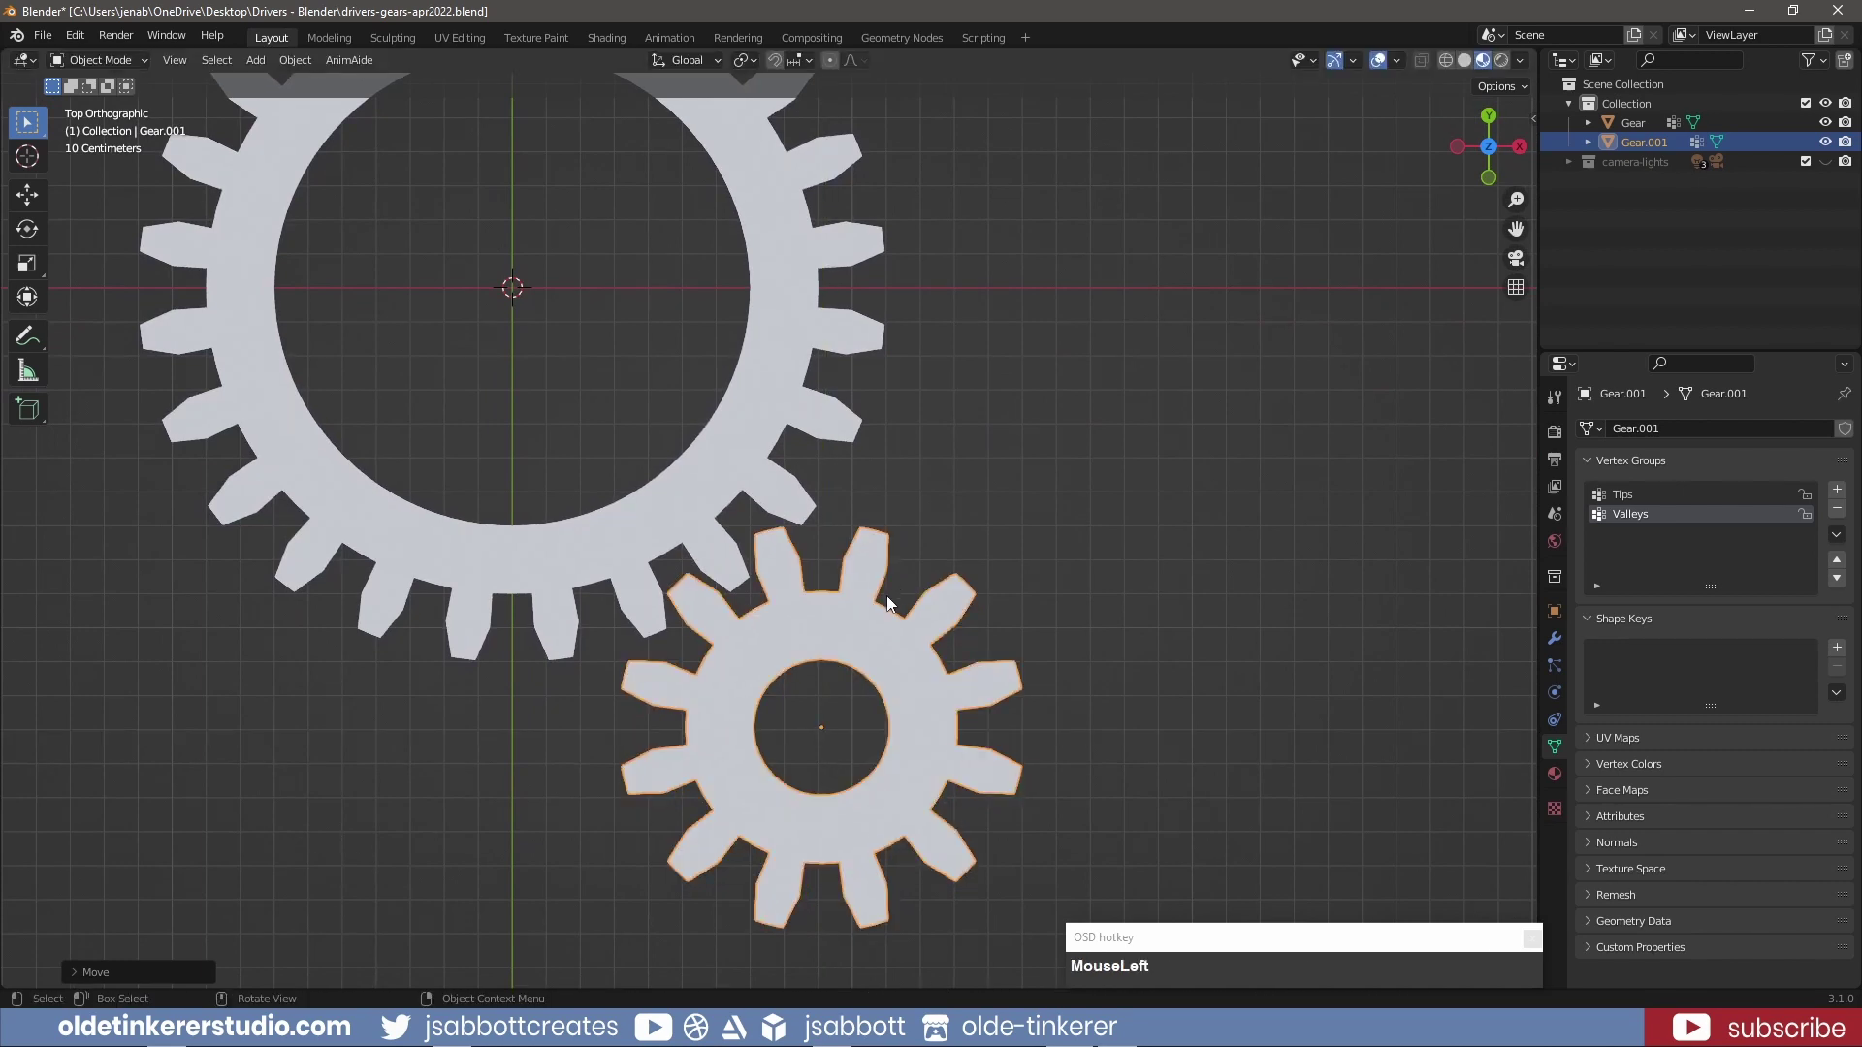
Nudge the small gear until its teeth mesh with the large gear, then deselect it
key("g")
key("shift+z")
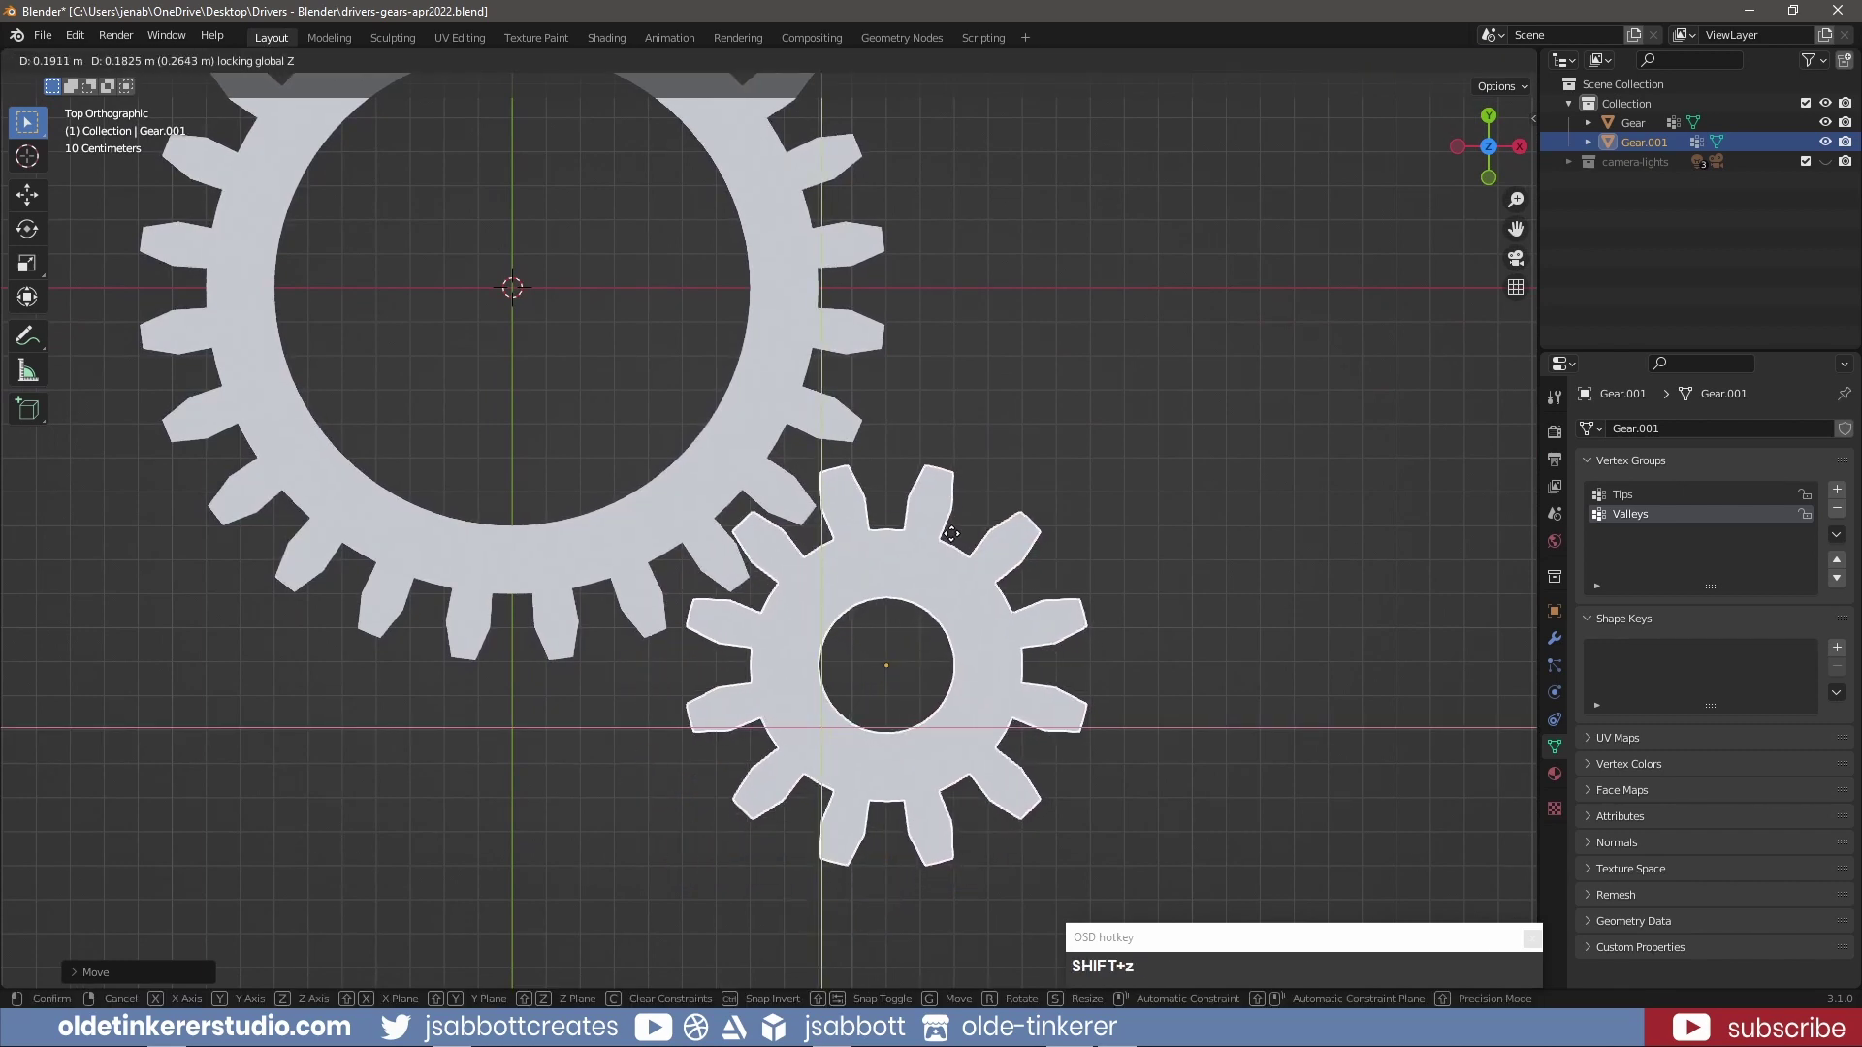
left_click(975, 586)
scroll(978, 589, "down", 4)
middle_click_drag(977, 589, 974, 471, "shift")
left_click(926, 469)
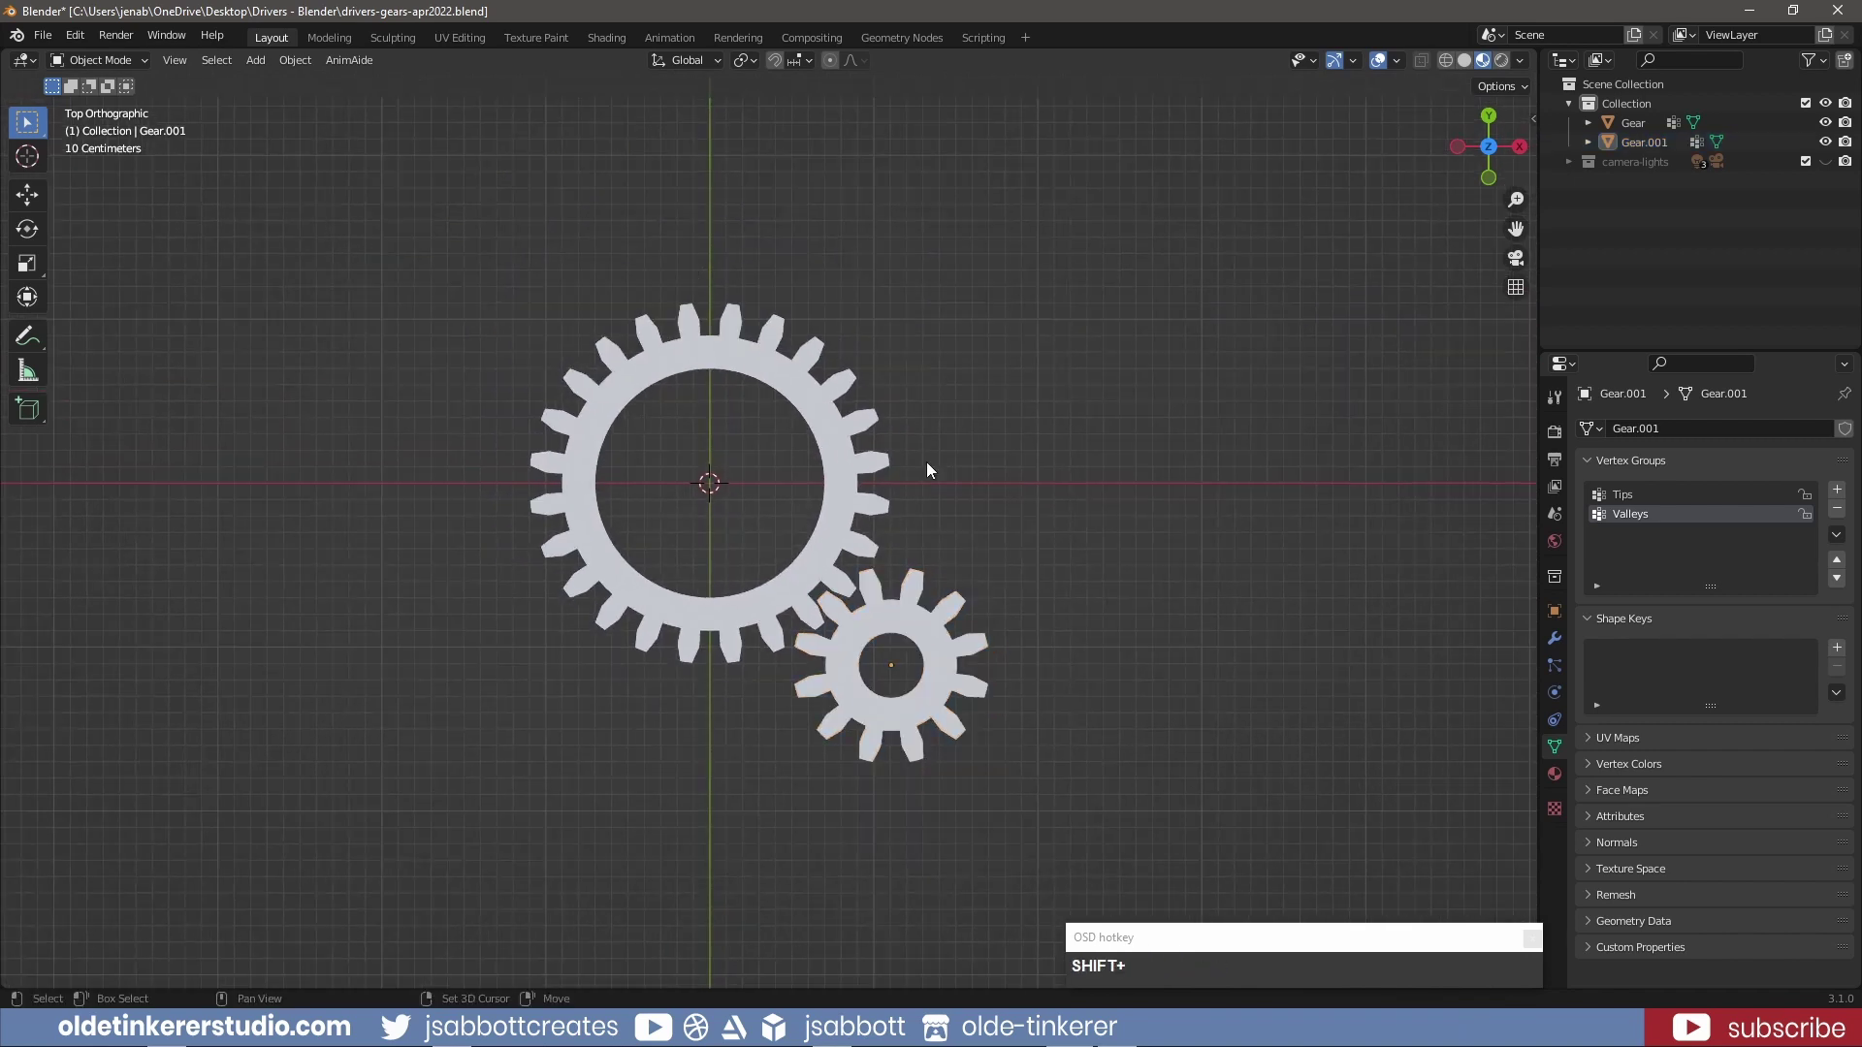
Add a third gear at the origin
key("shift+a")
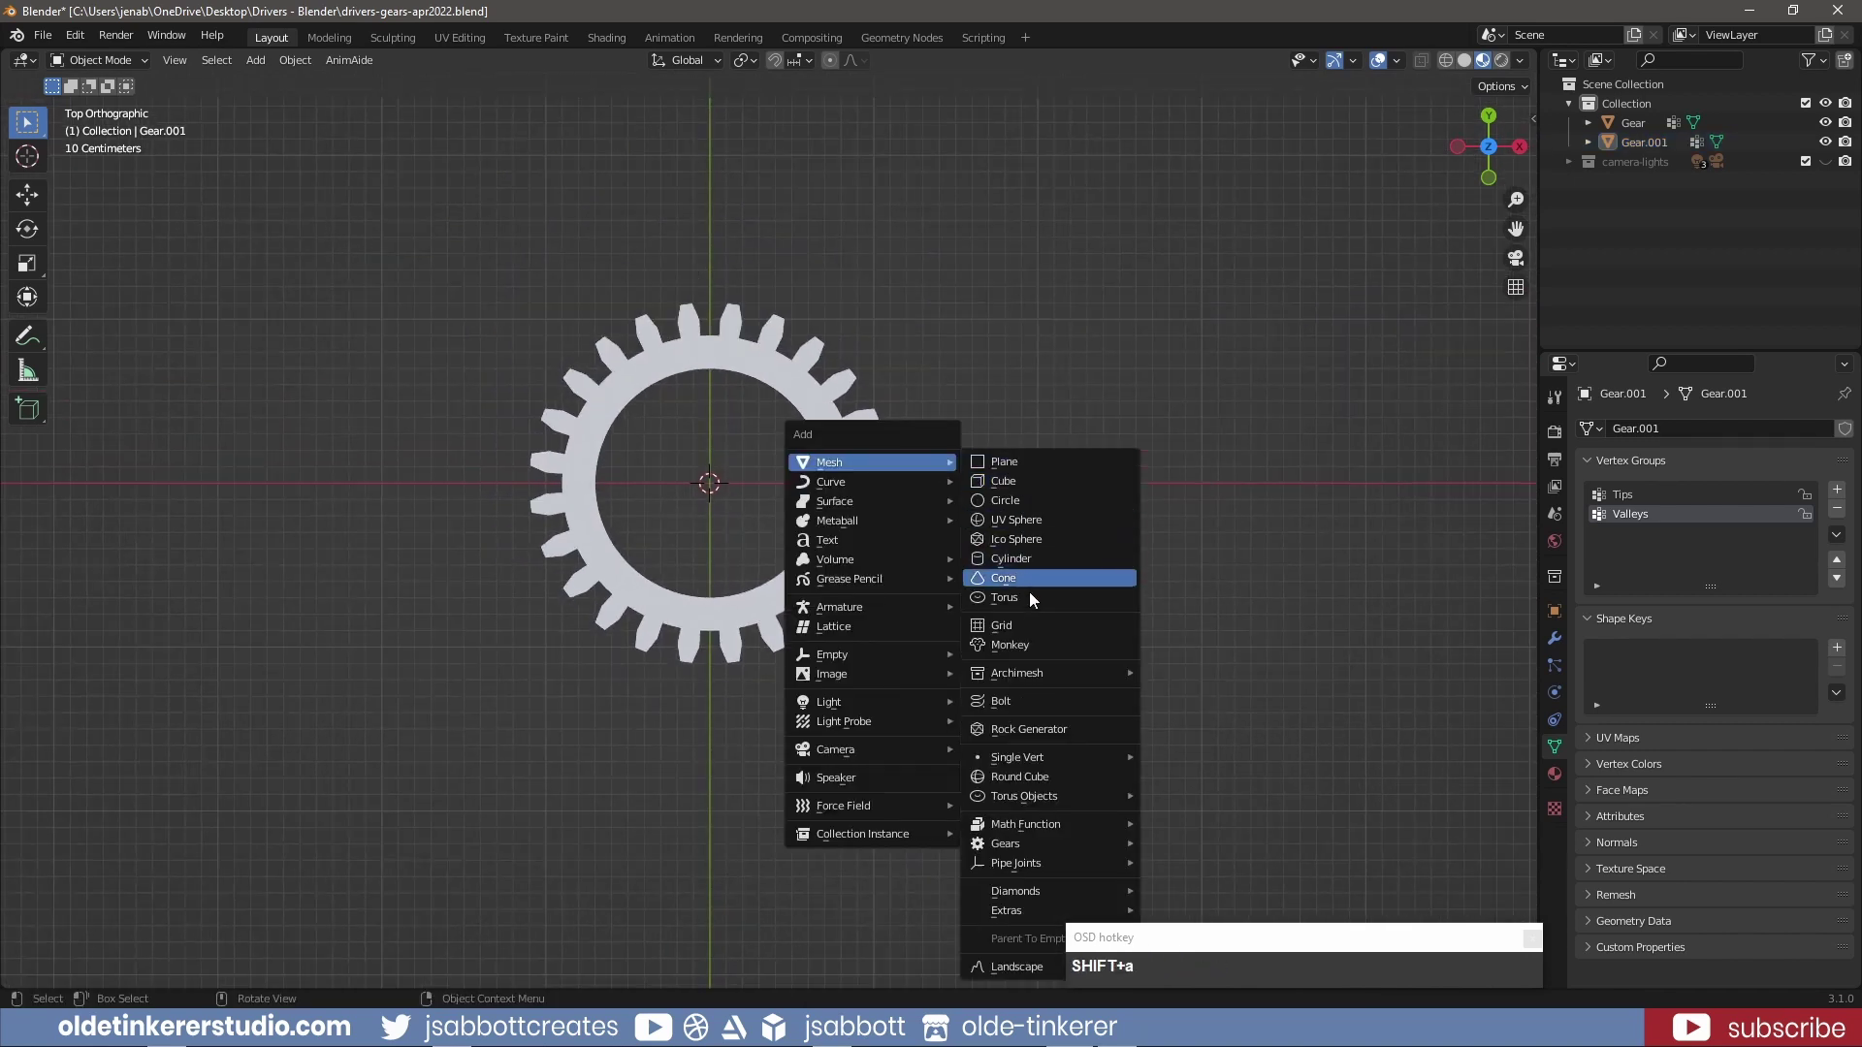
mouse_move(1060, 845)
left_click(1202, 844)
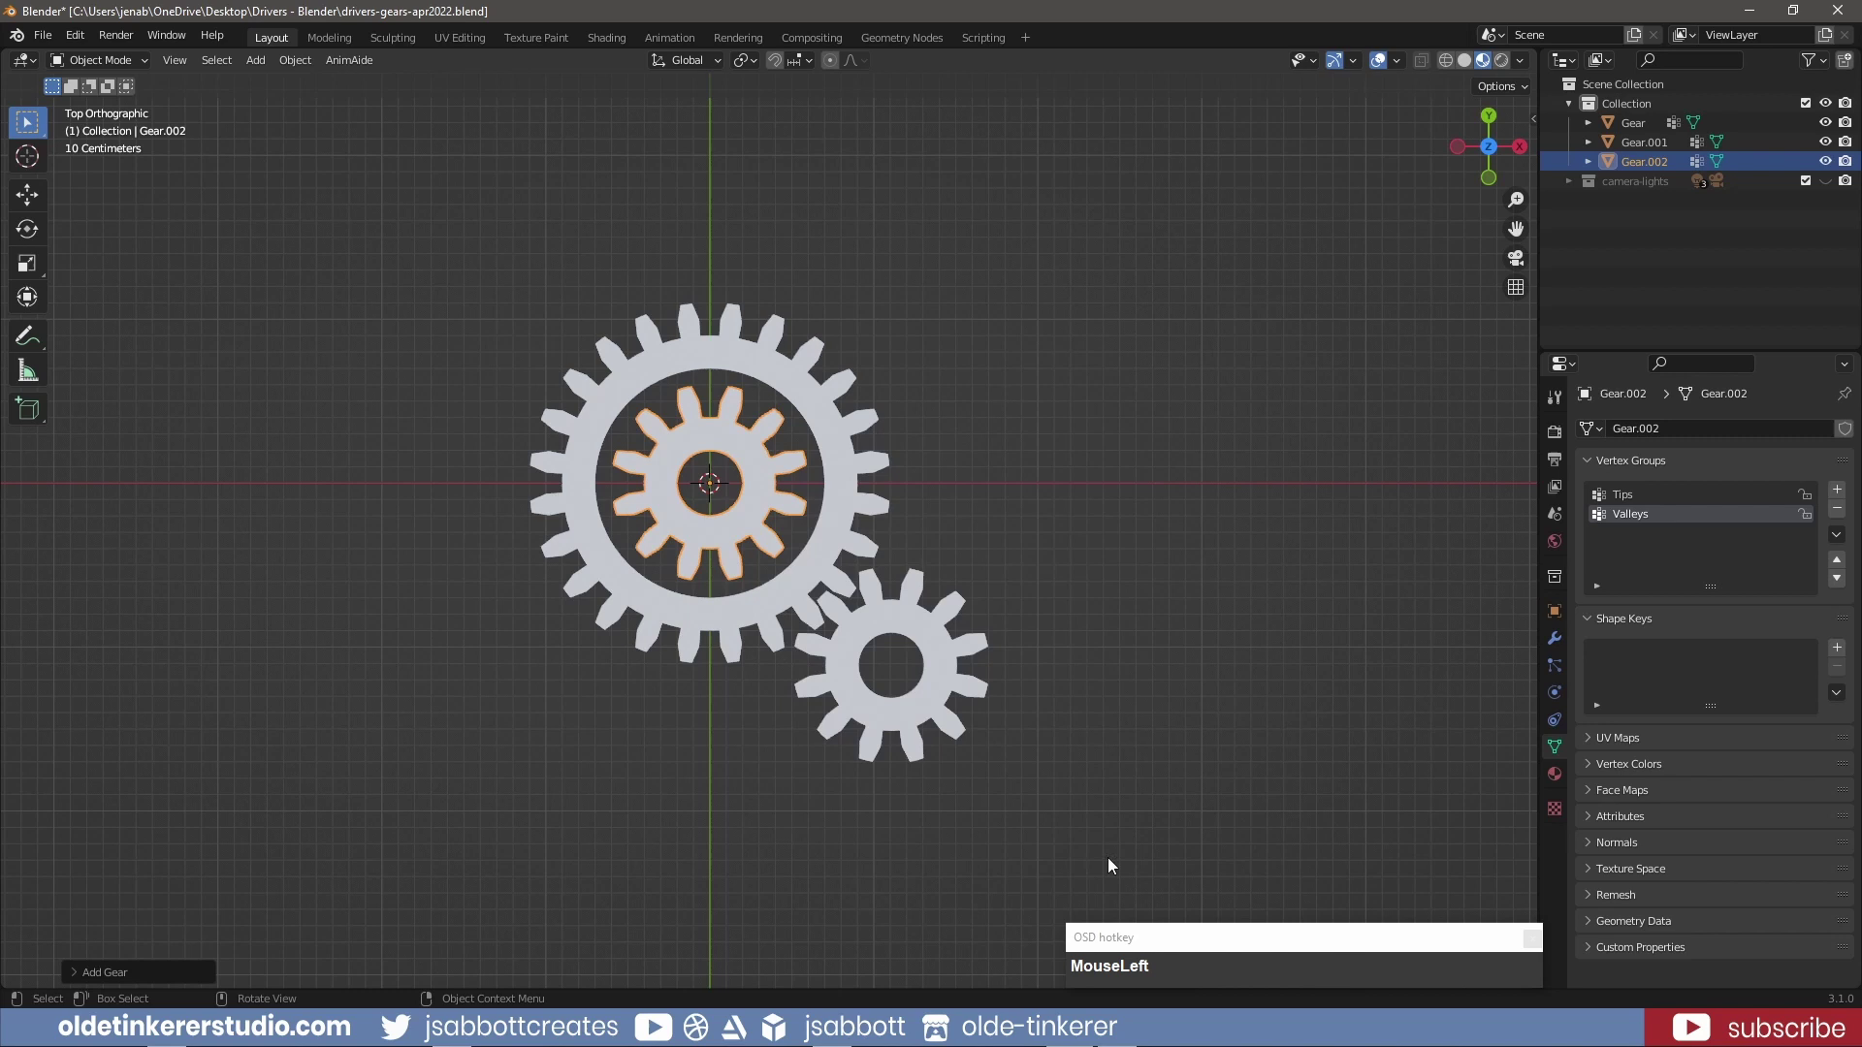
Give the third gear 48 teeth and a 2 m radius
left_click(74, 972)
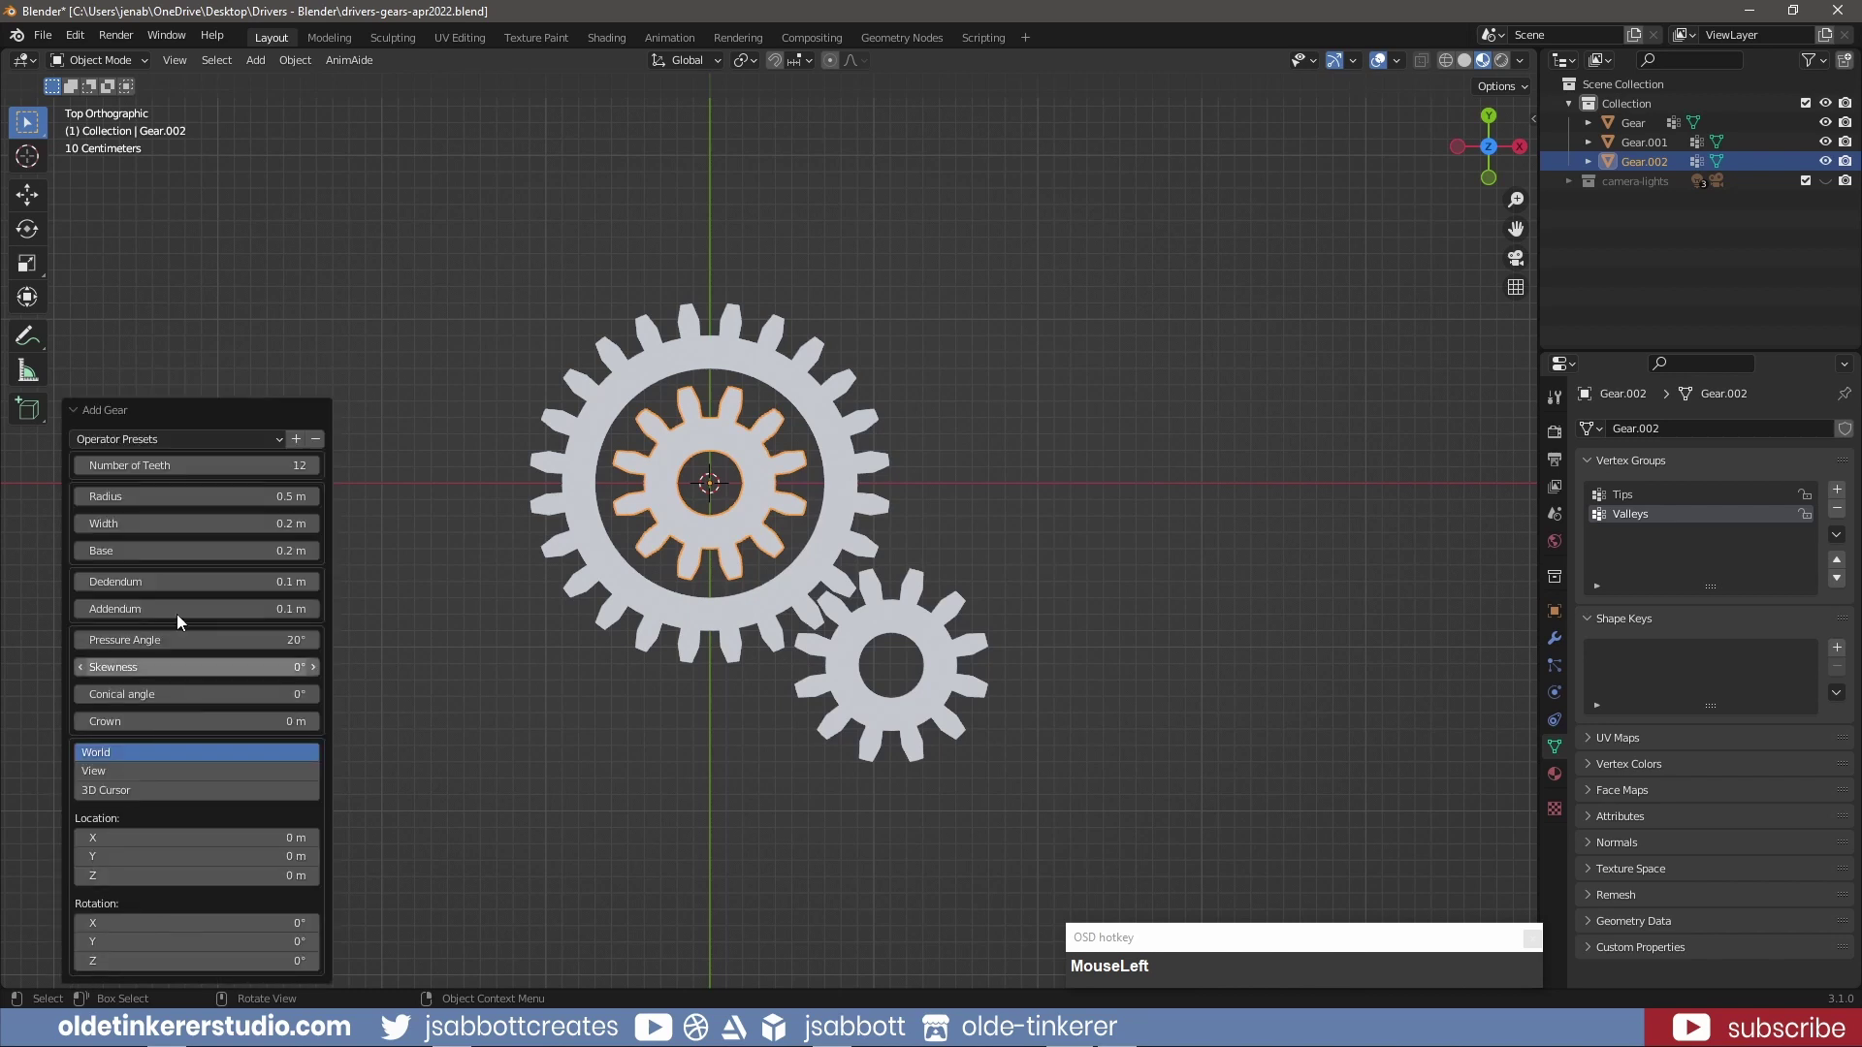
left_click(196, 466)
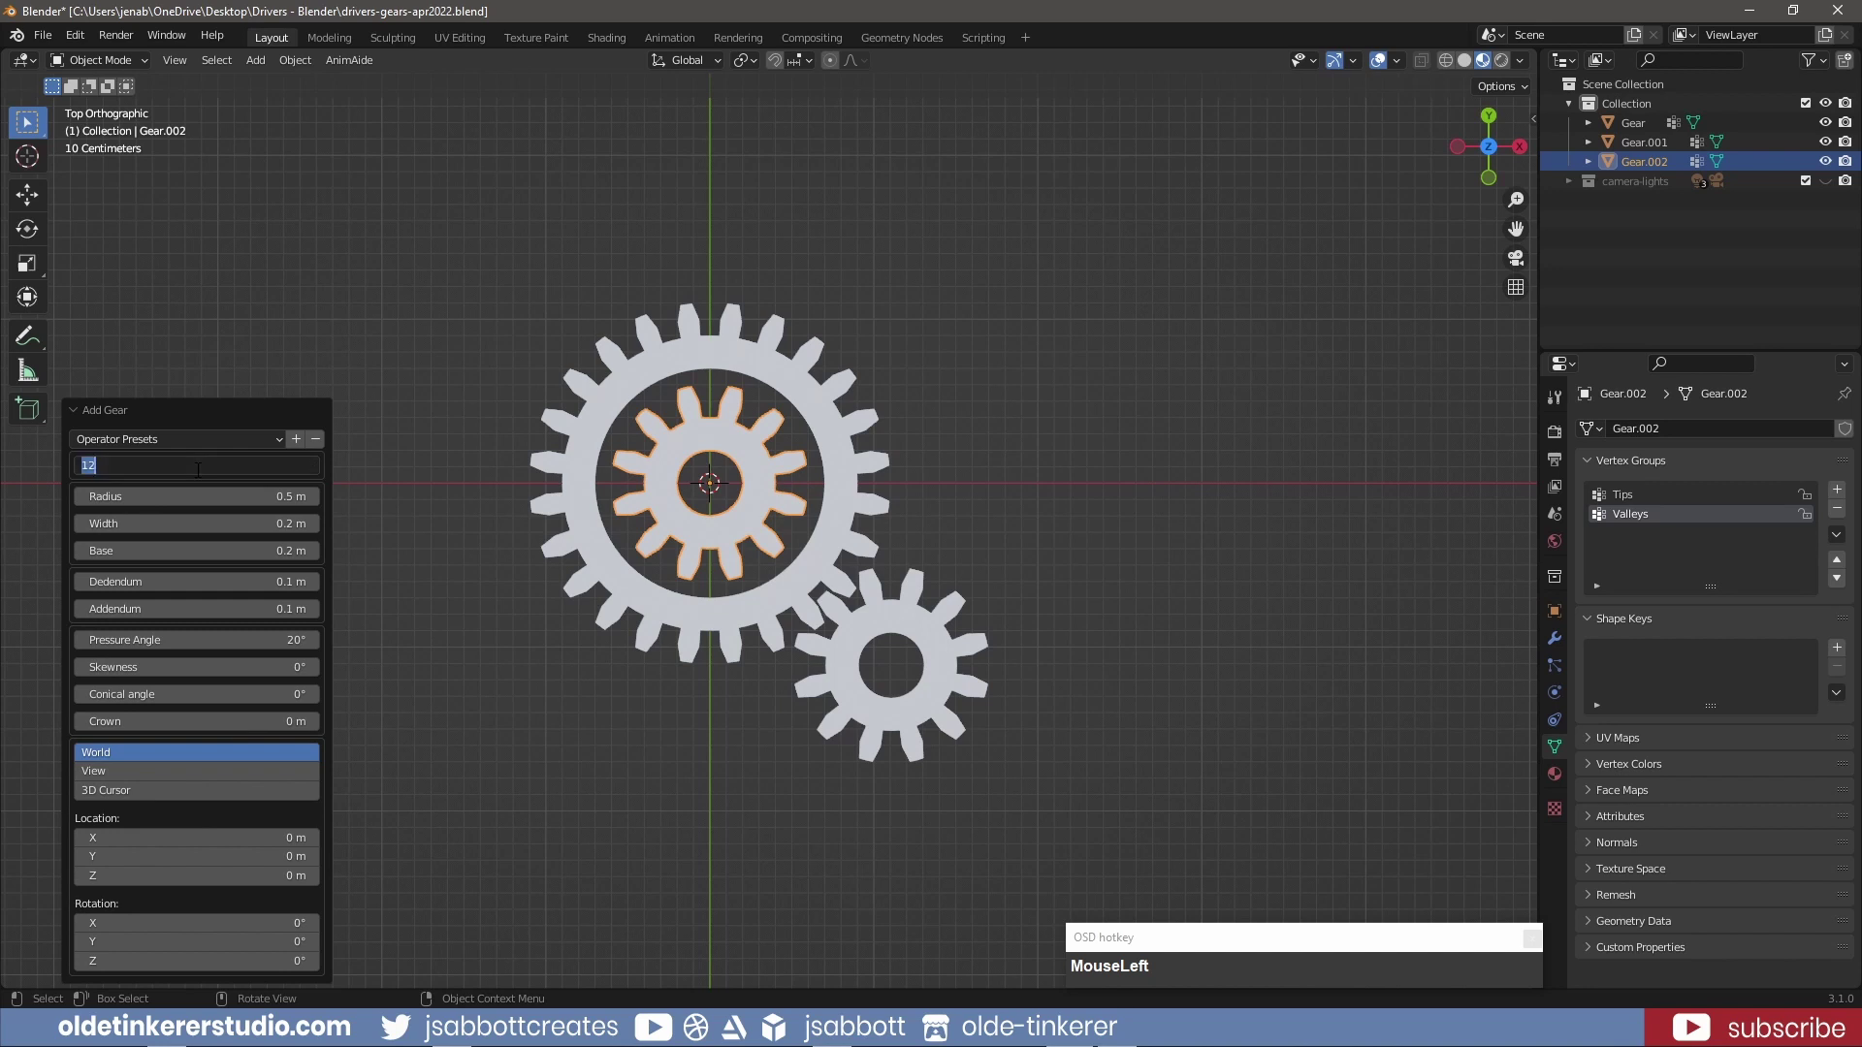
type("48")
key("Tab")
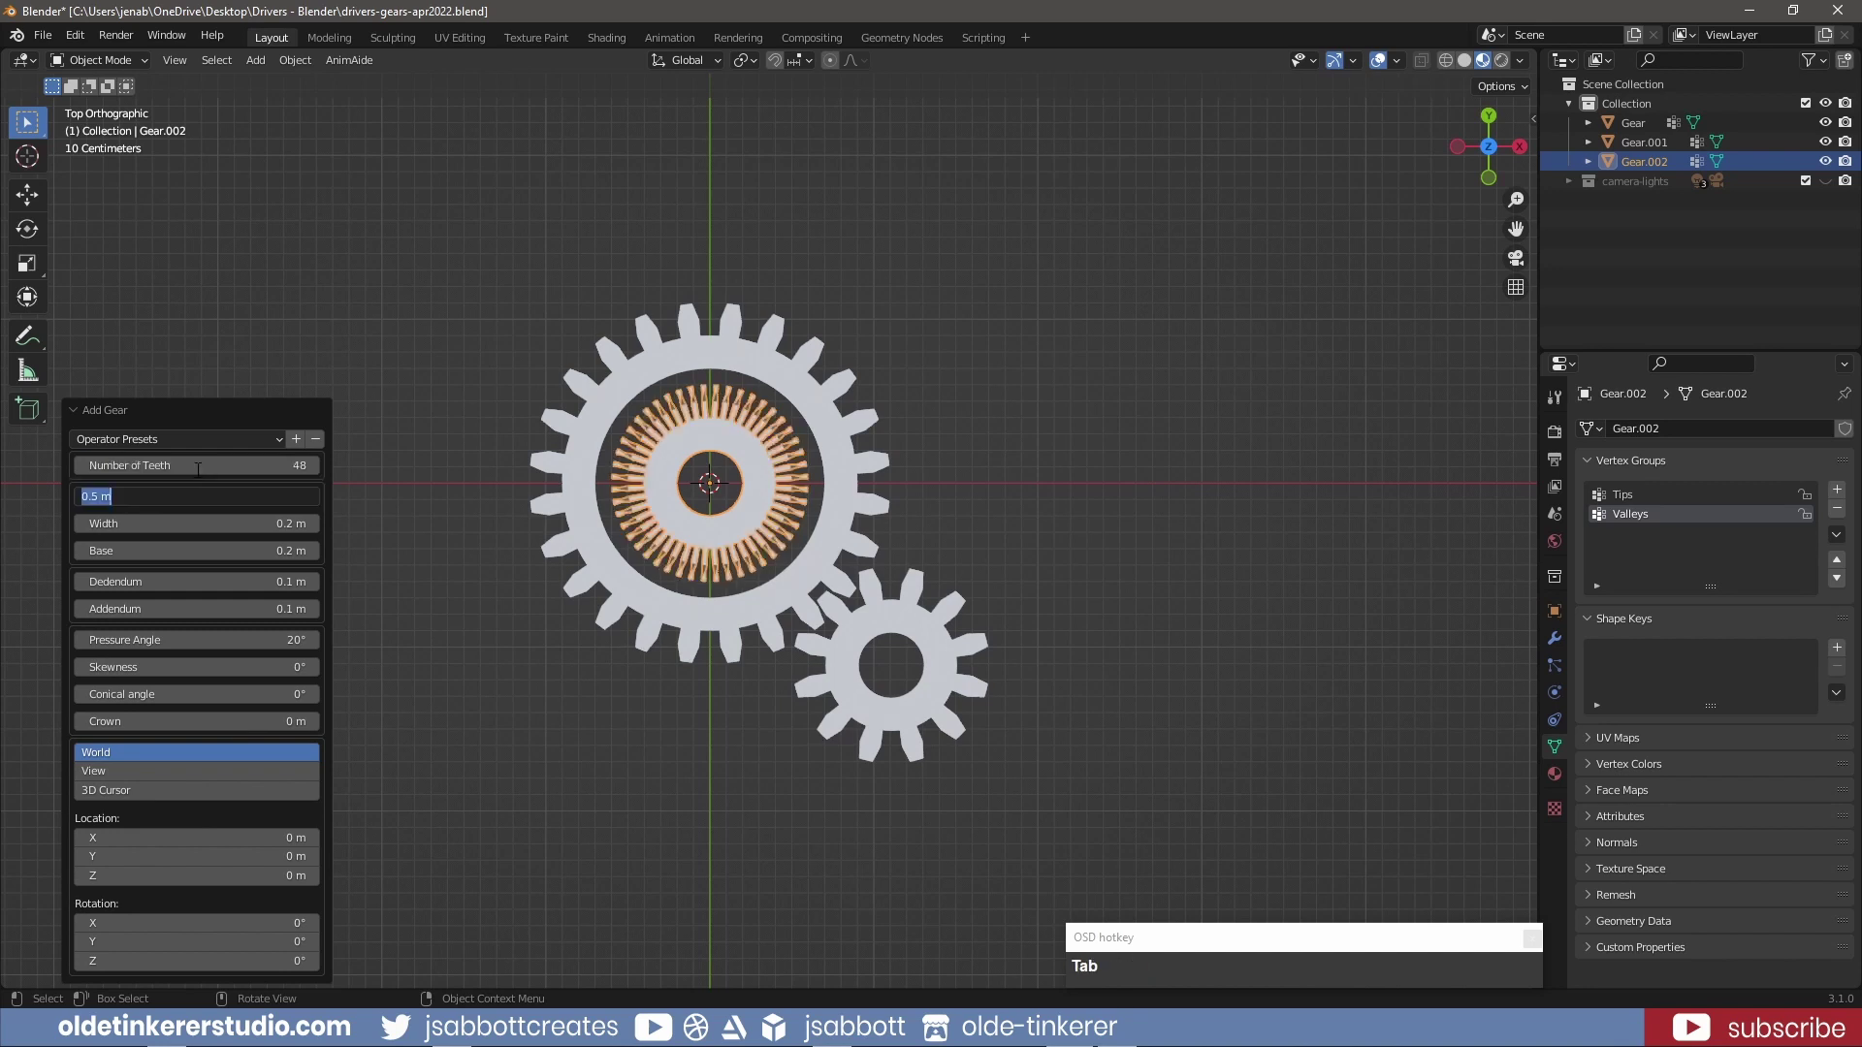
type("2")
key("Return")
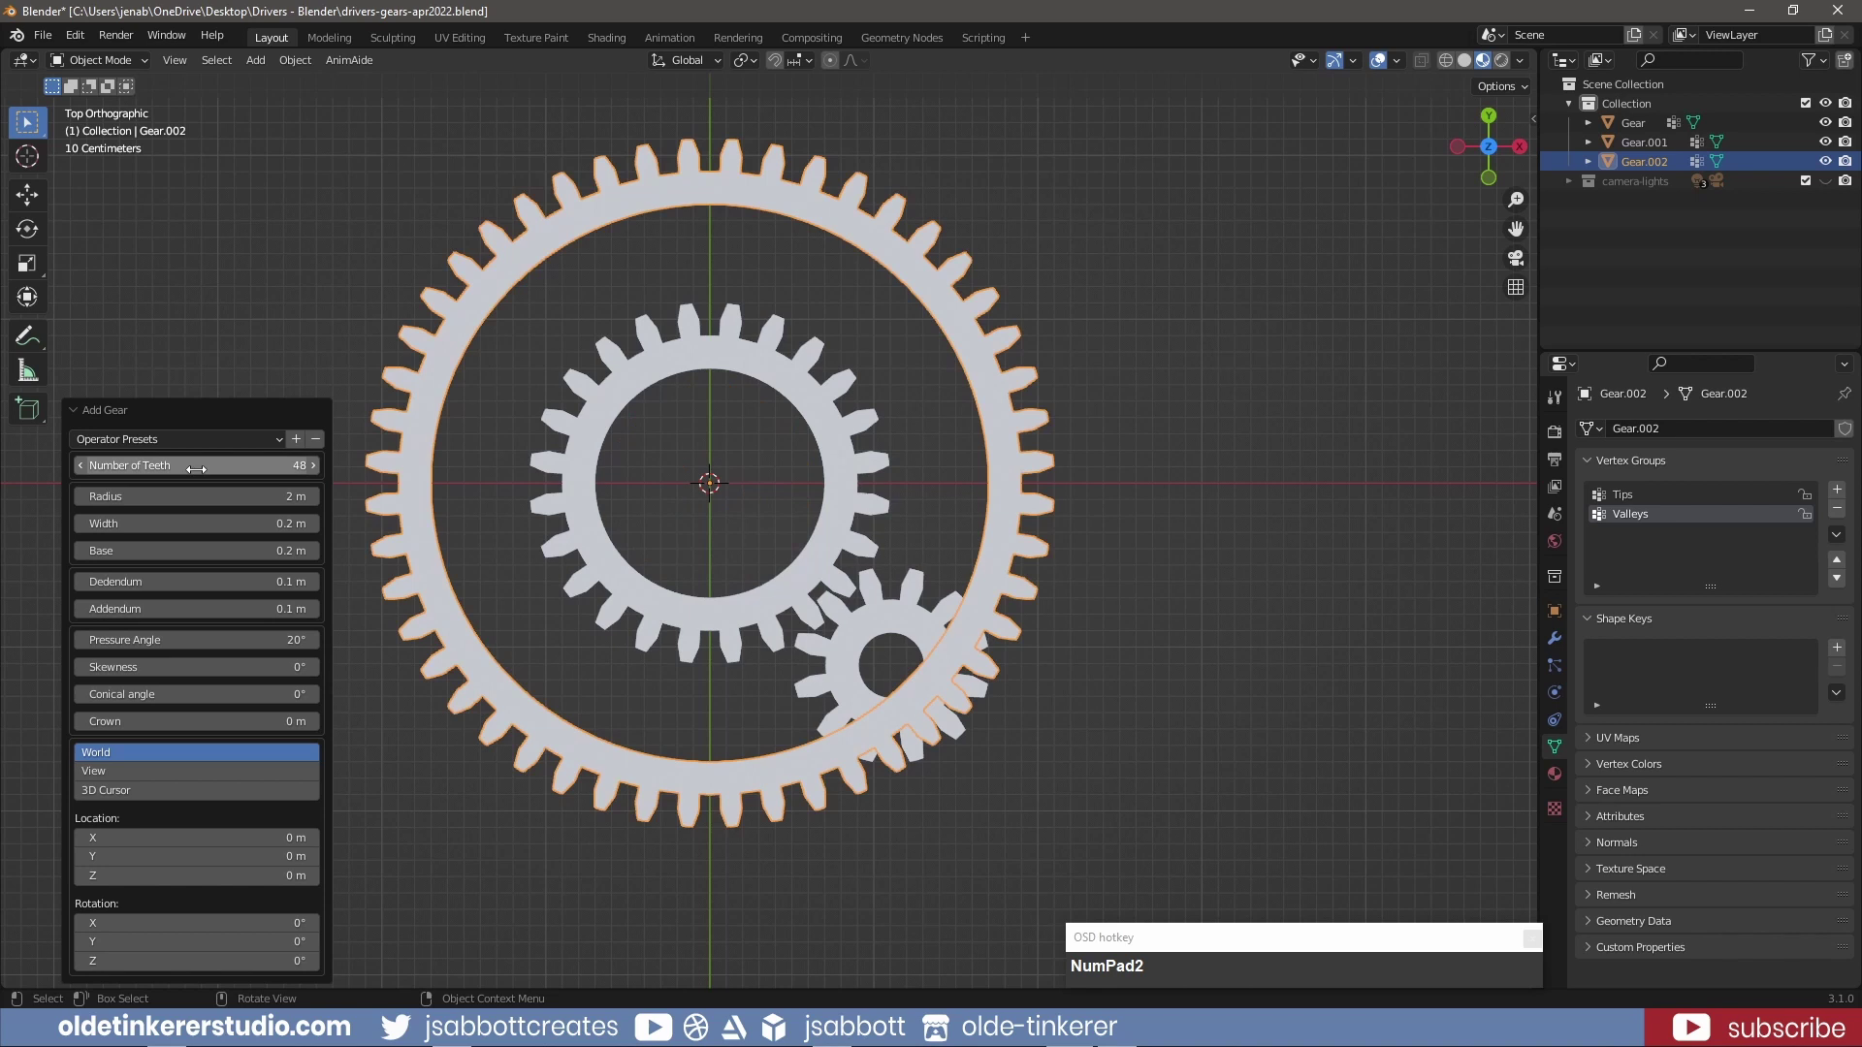
left_click(901, 601)
Move the large gear in the ground plane to mesh with the middle gear's upper left
key("g")
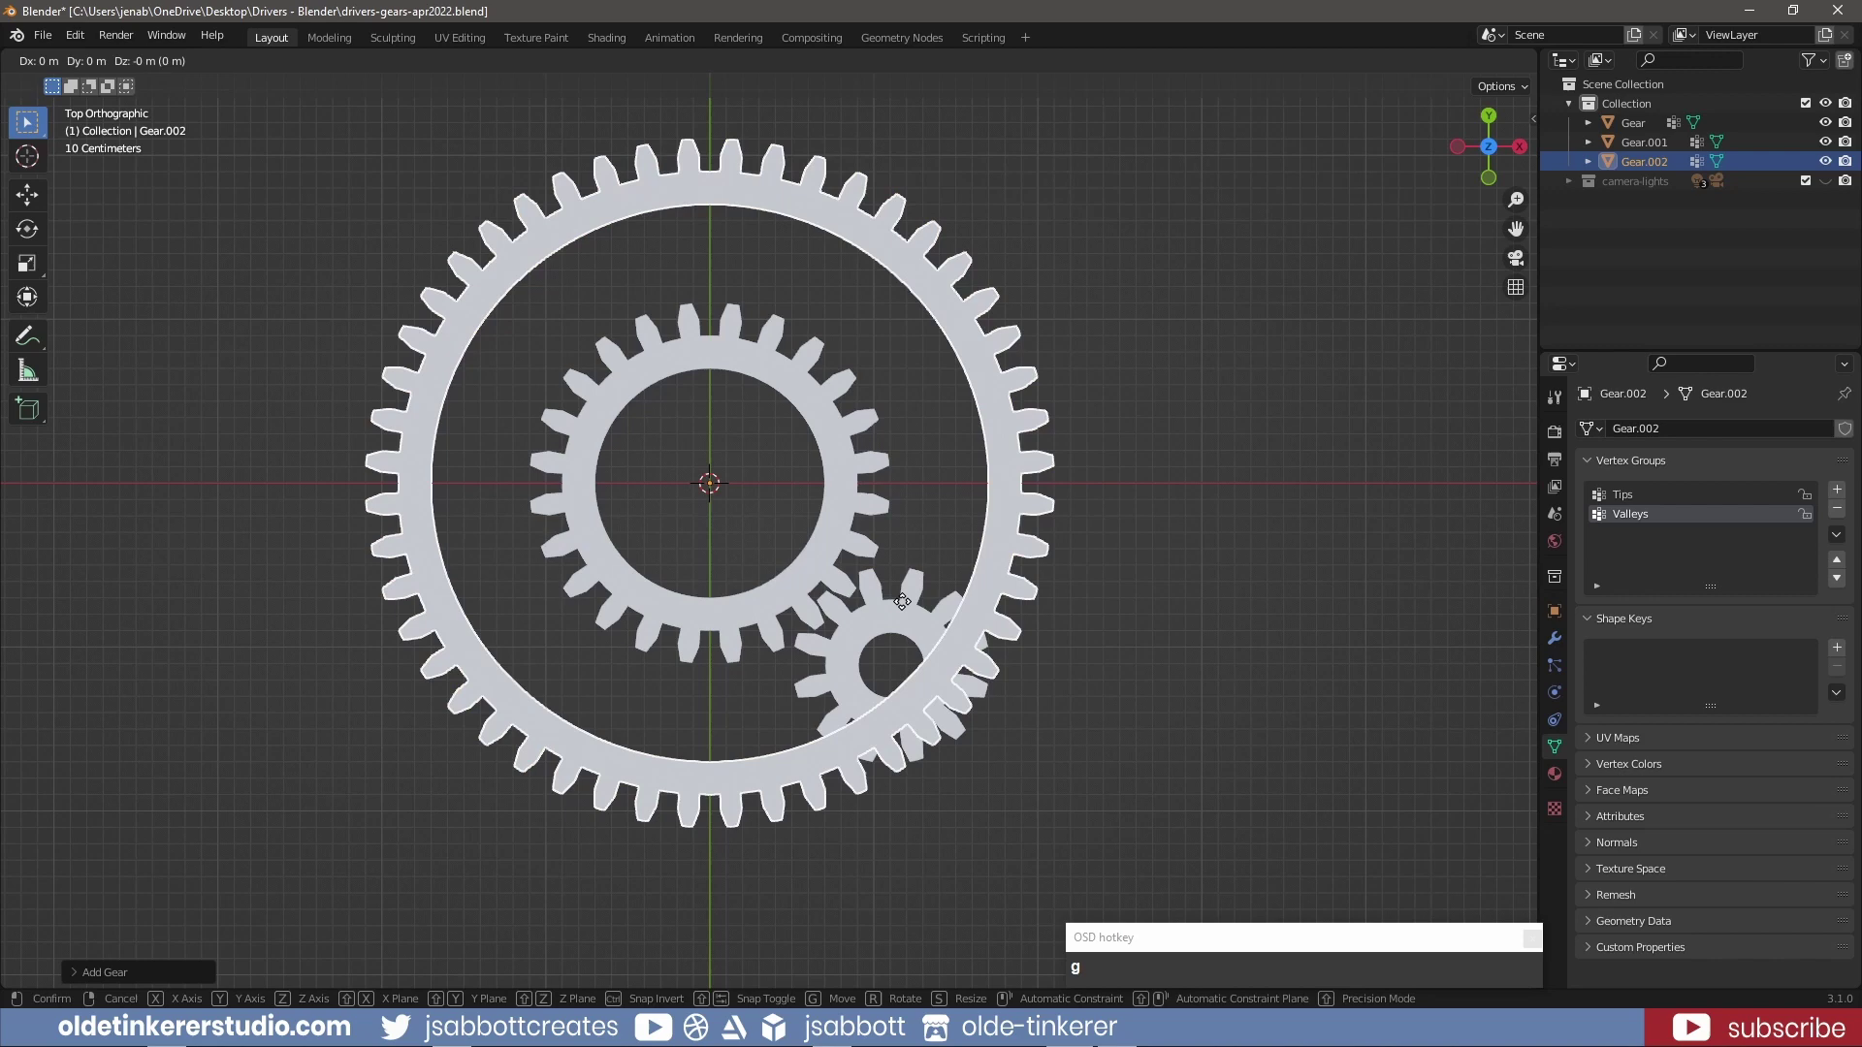
key("shift+z")
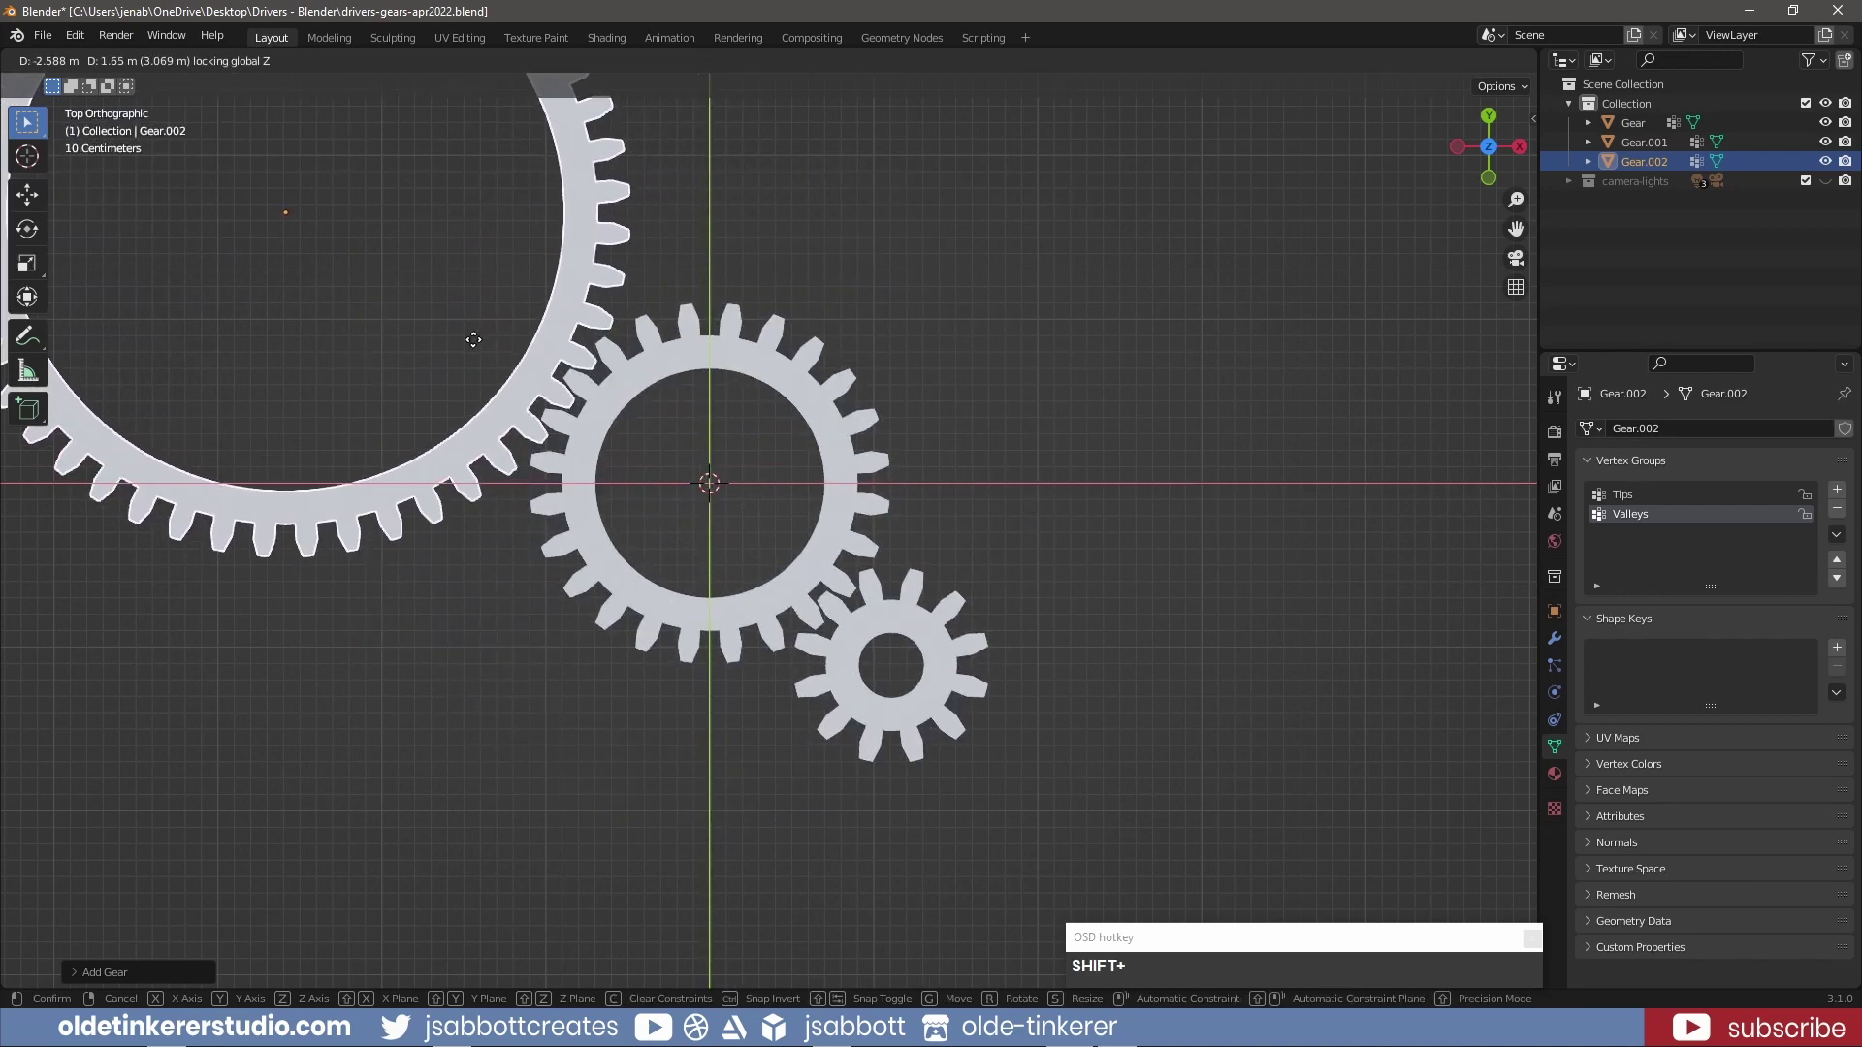
left_click(473, 340)
scroll(796, 394, "down", 3)
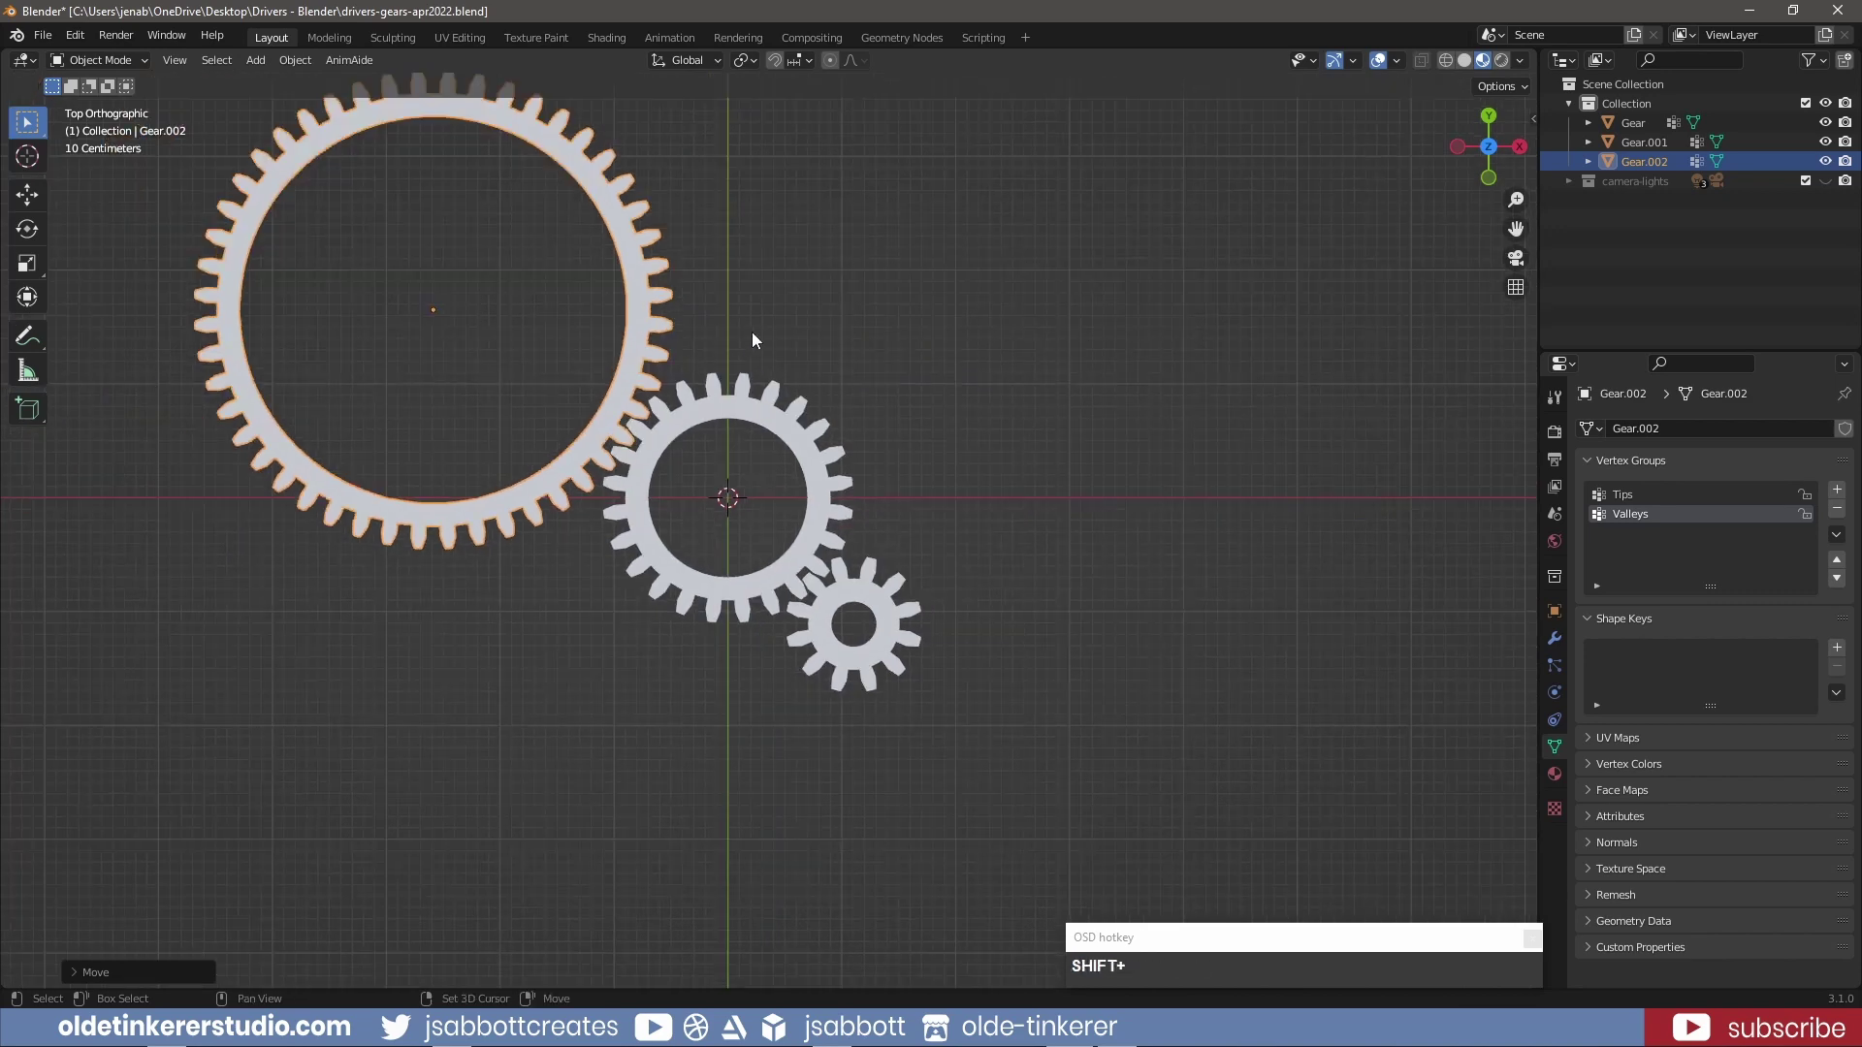
scroll(877, 413, "up", 3)
scroll(882, 405, "down", 2)
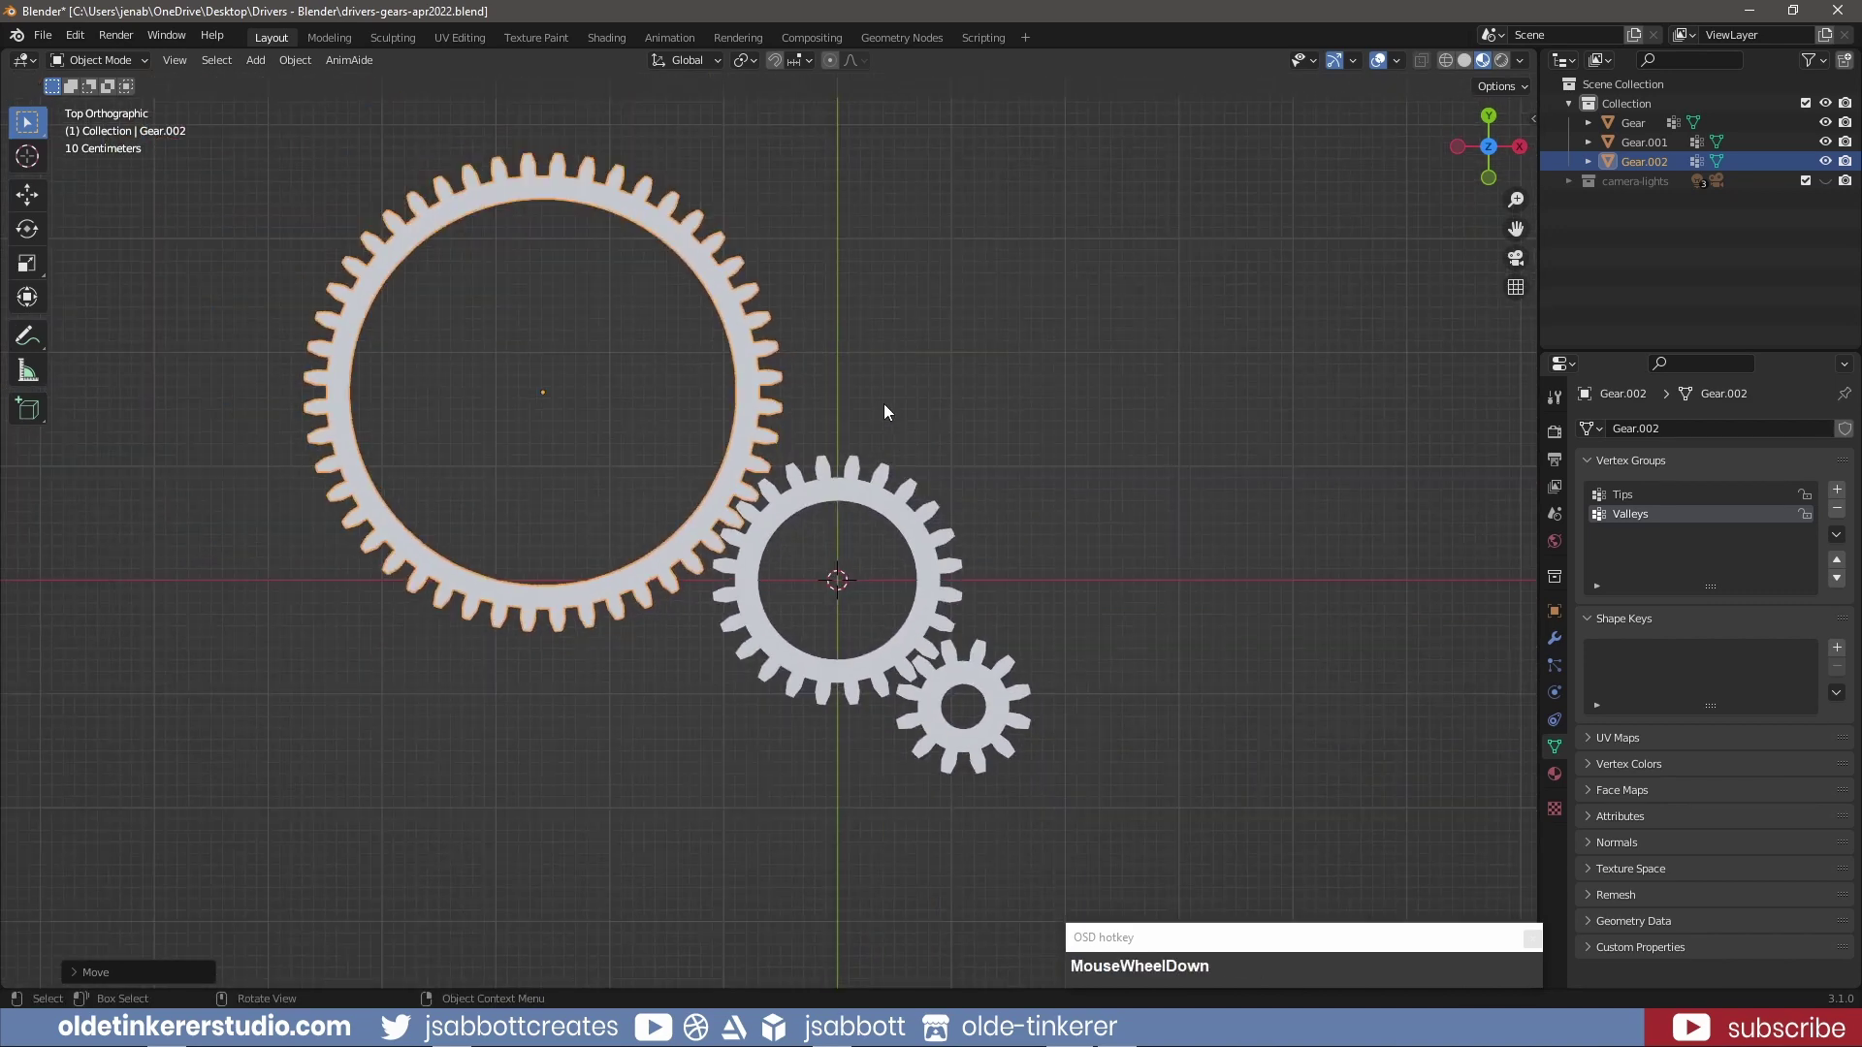
Split the viewport into top and bottom areas and frame the gears in the top one
left_click_drag(1326, 942, 1299, 446)
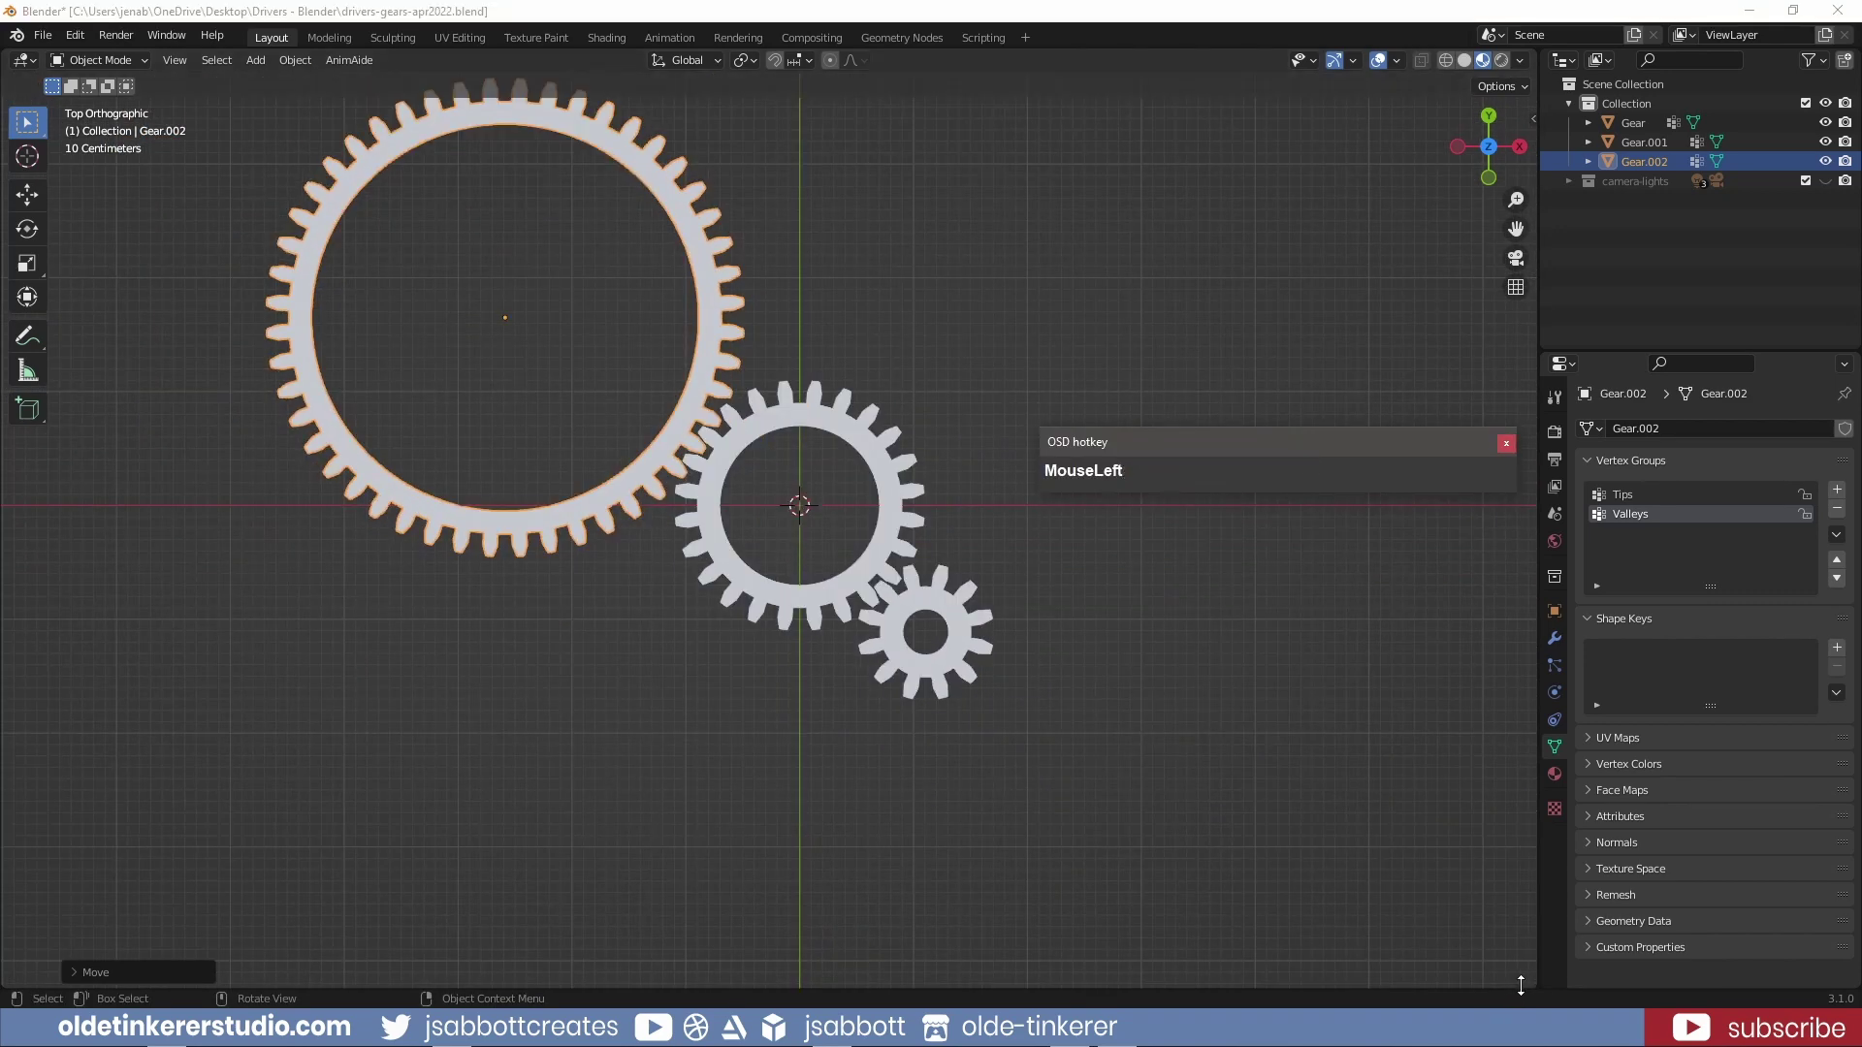
left_click_drag(1533, 985, 1464, 531)
scroll(611, 384, "down", 2)
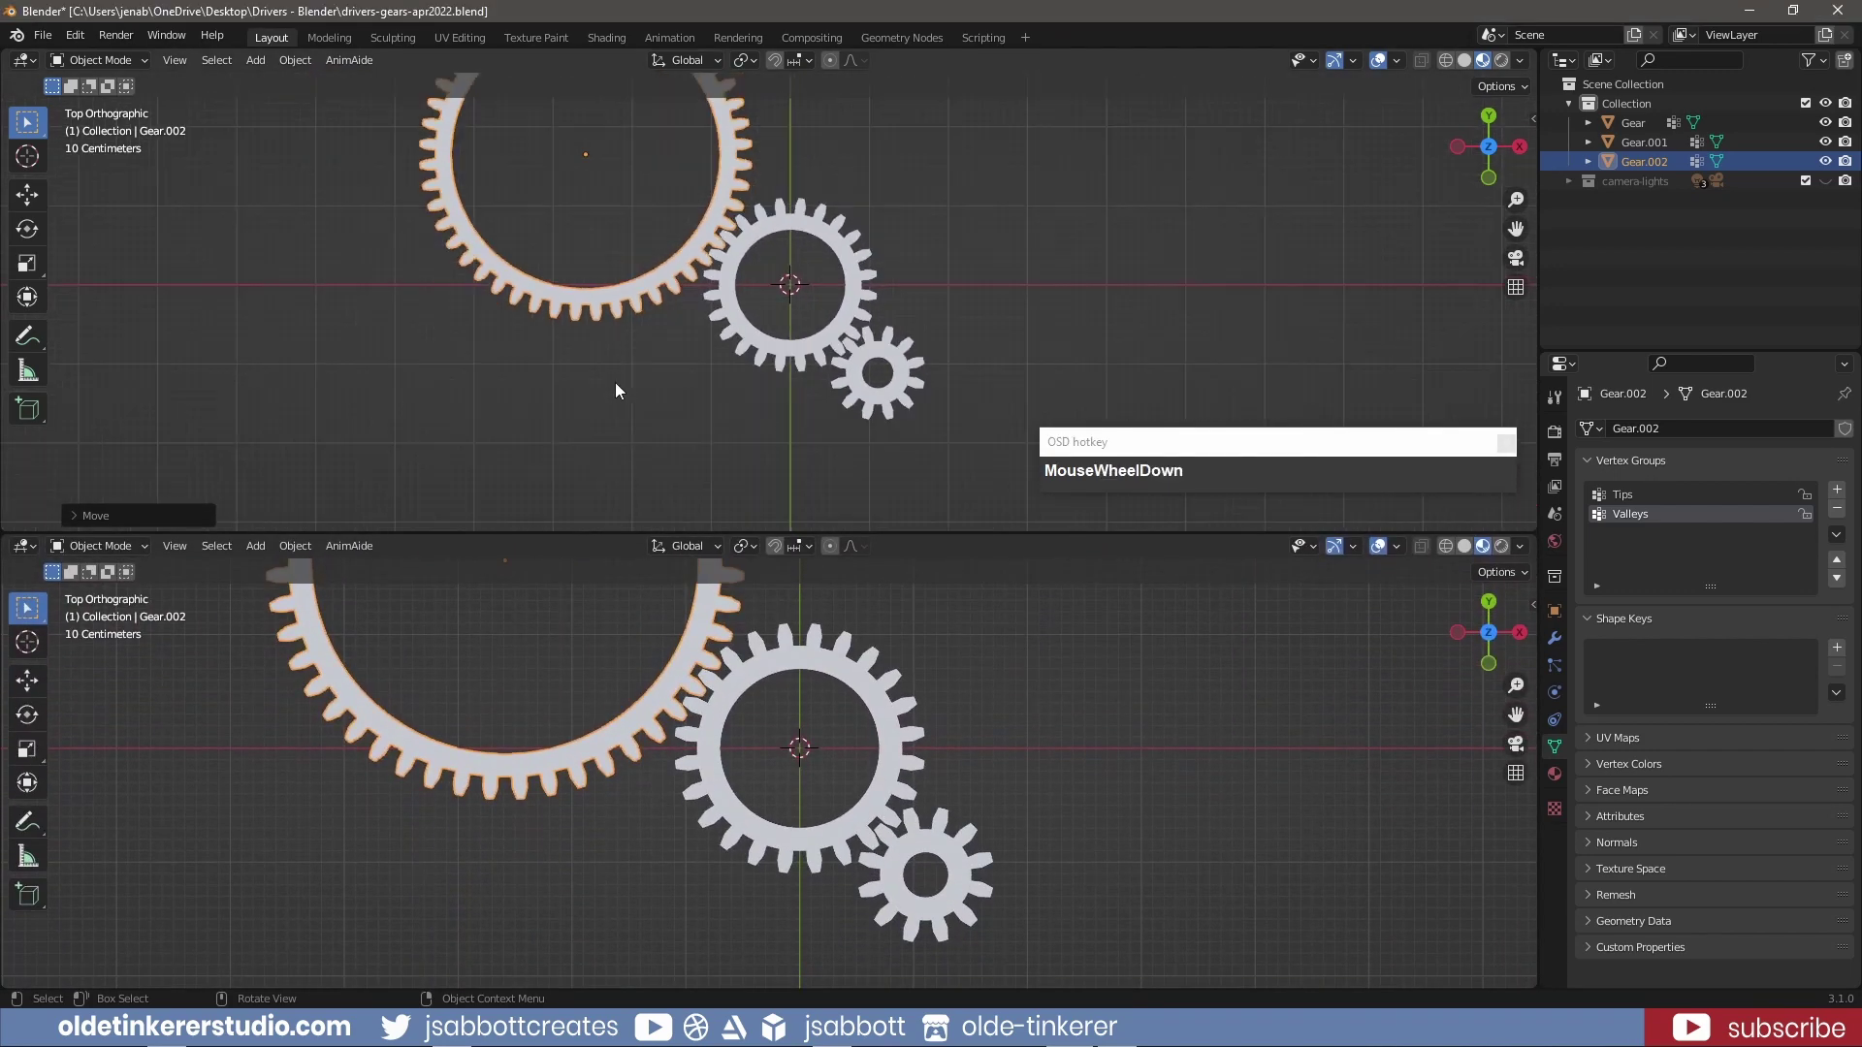
middle_click_drag(636, 347, 654, 461, "shift")
scroll(655, 467, "down", 1)
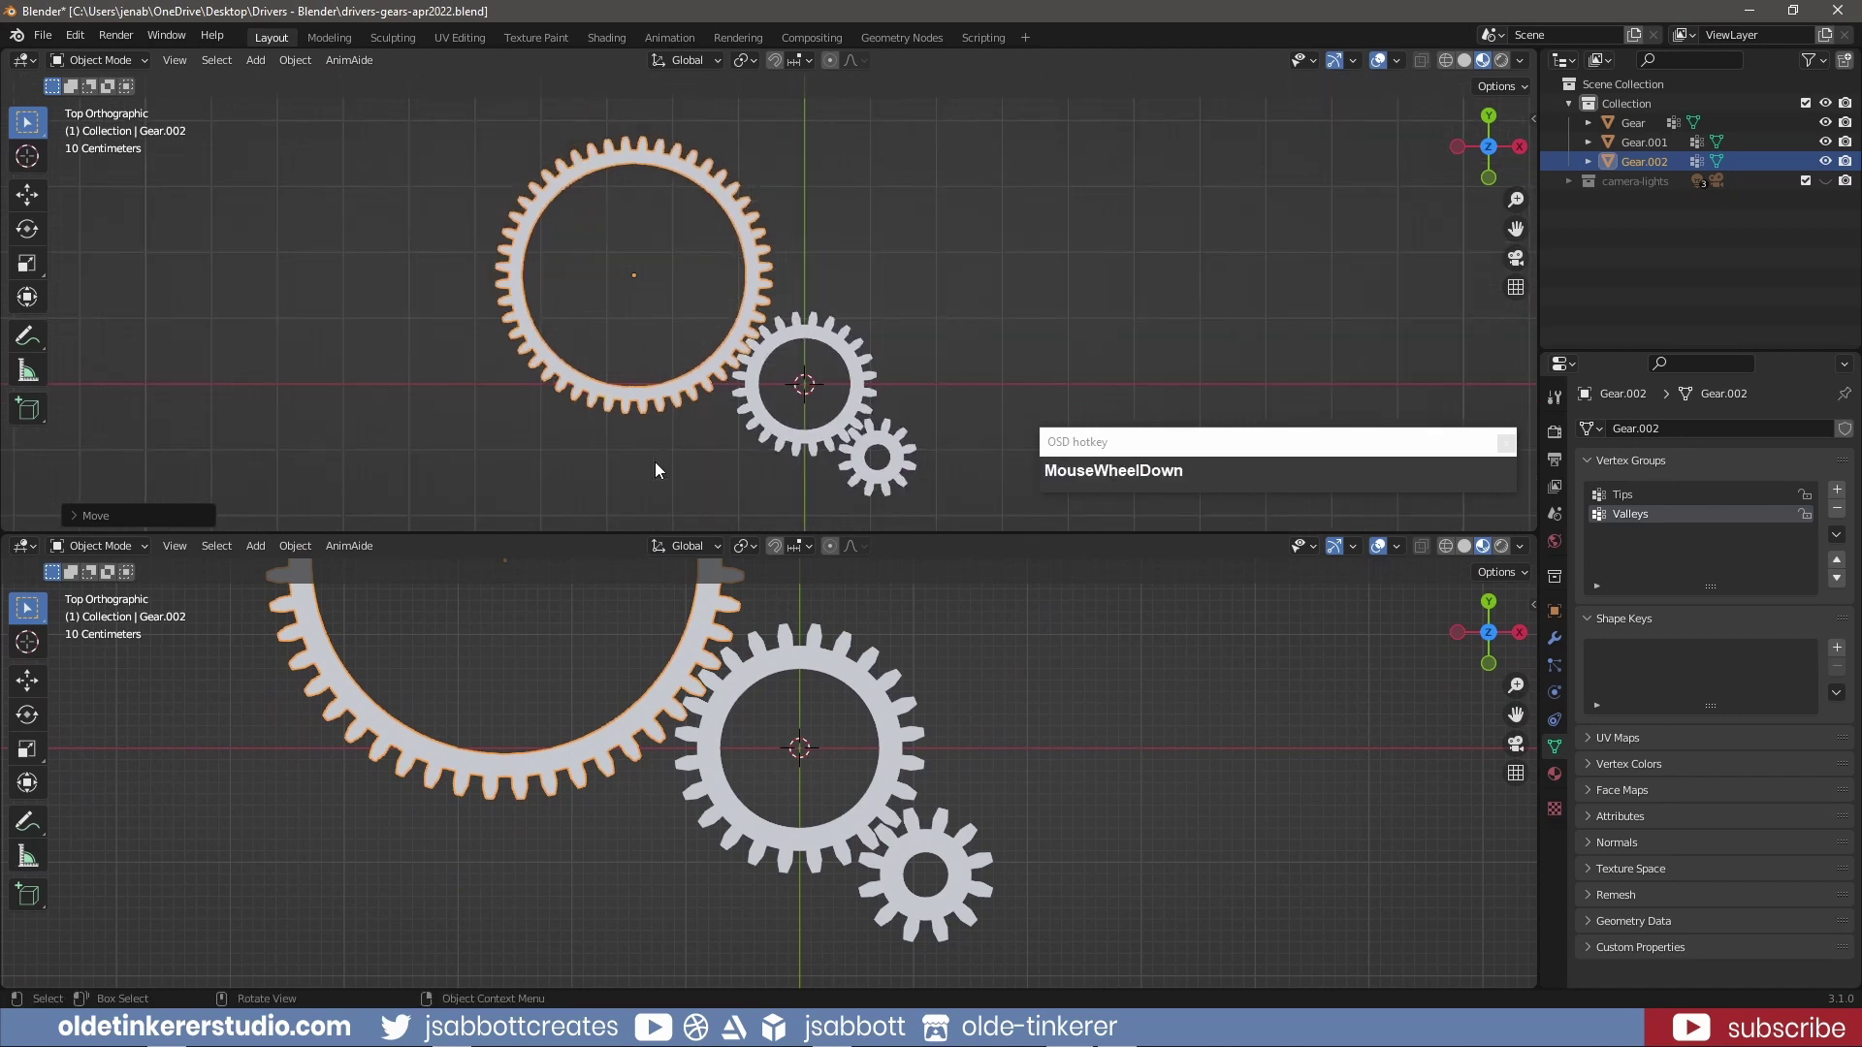
Switch the lower area to the Drivers editor and select the small gear
left_click(27, 546)
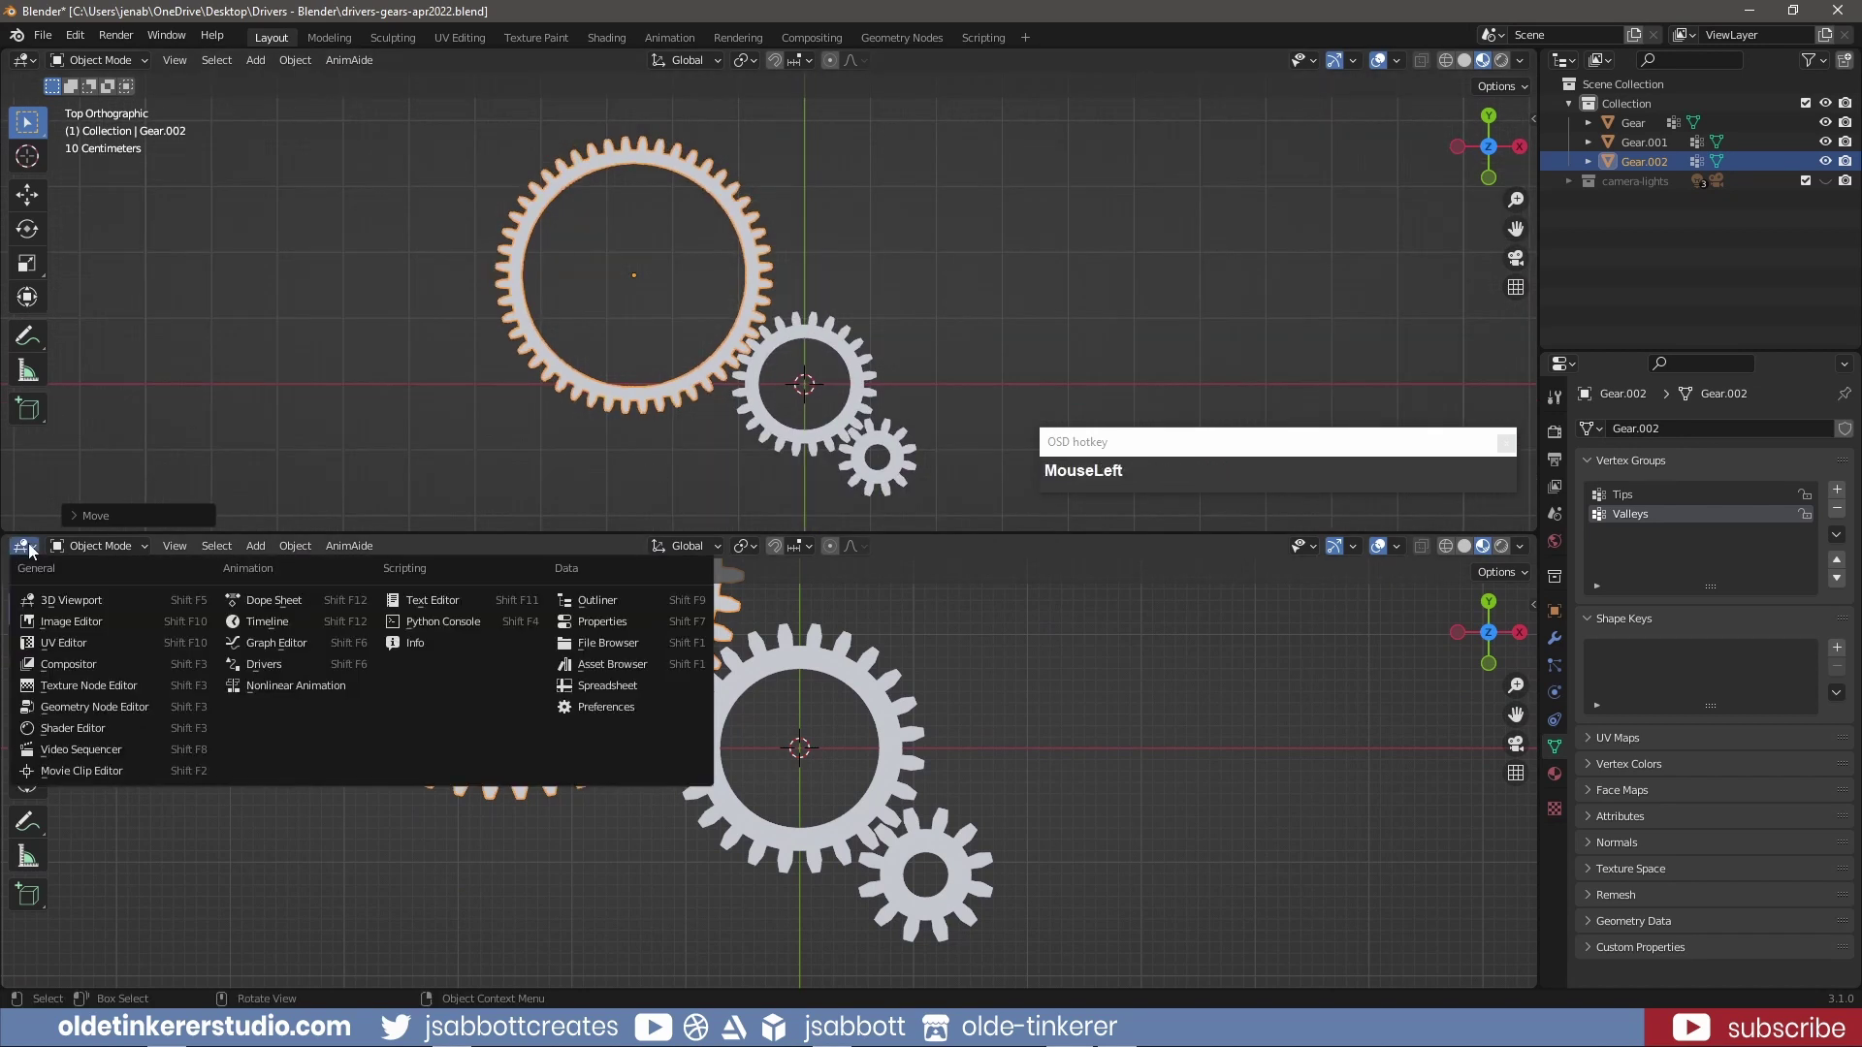
left_click(263, 666)
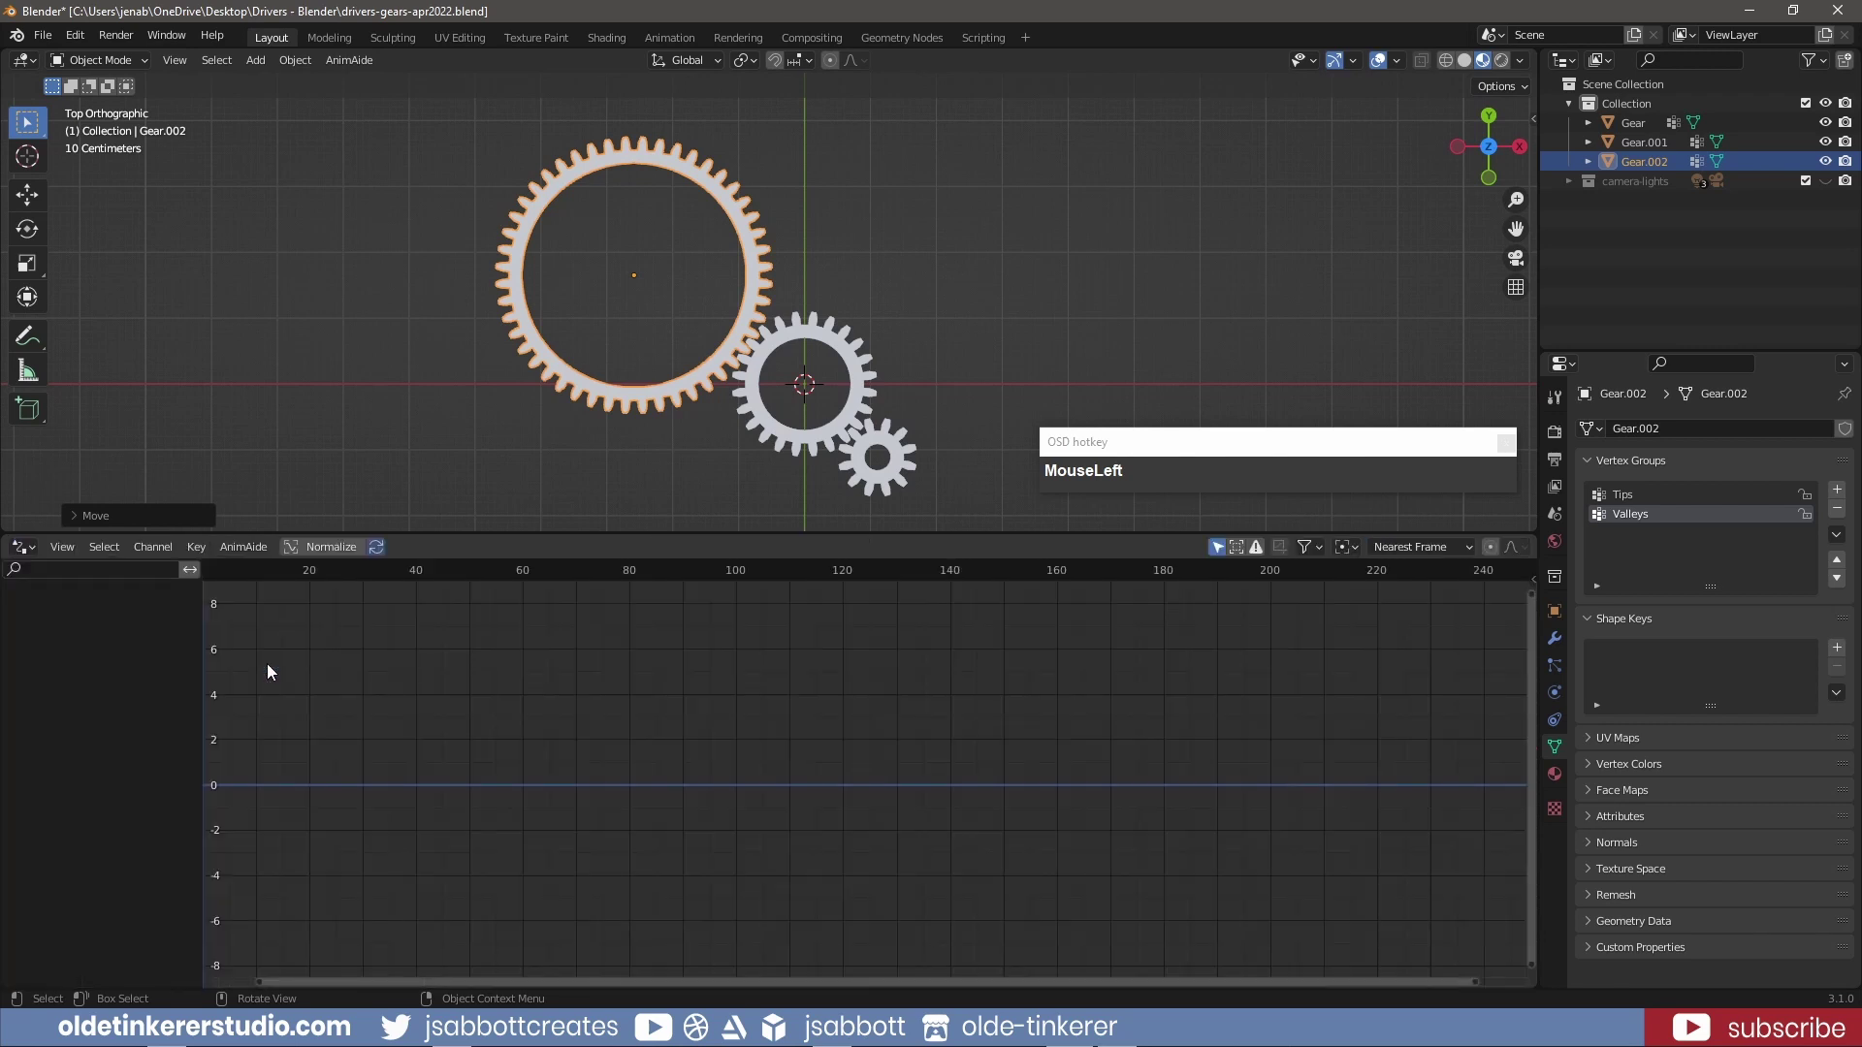
left_click(900, 452)
Add a driver to Gear.001's Rotation Z from the N sidebar
key("n")
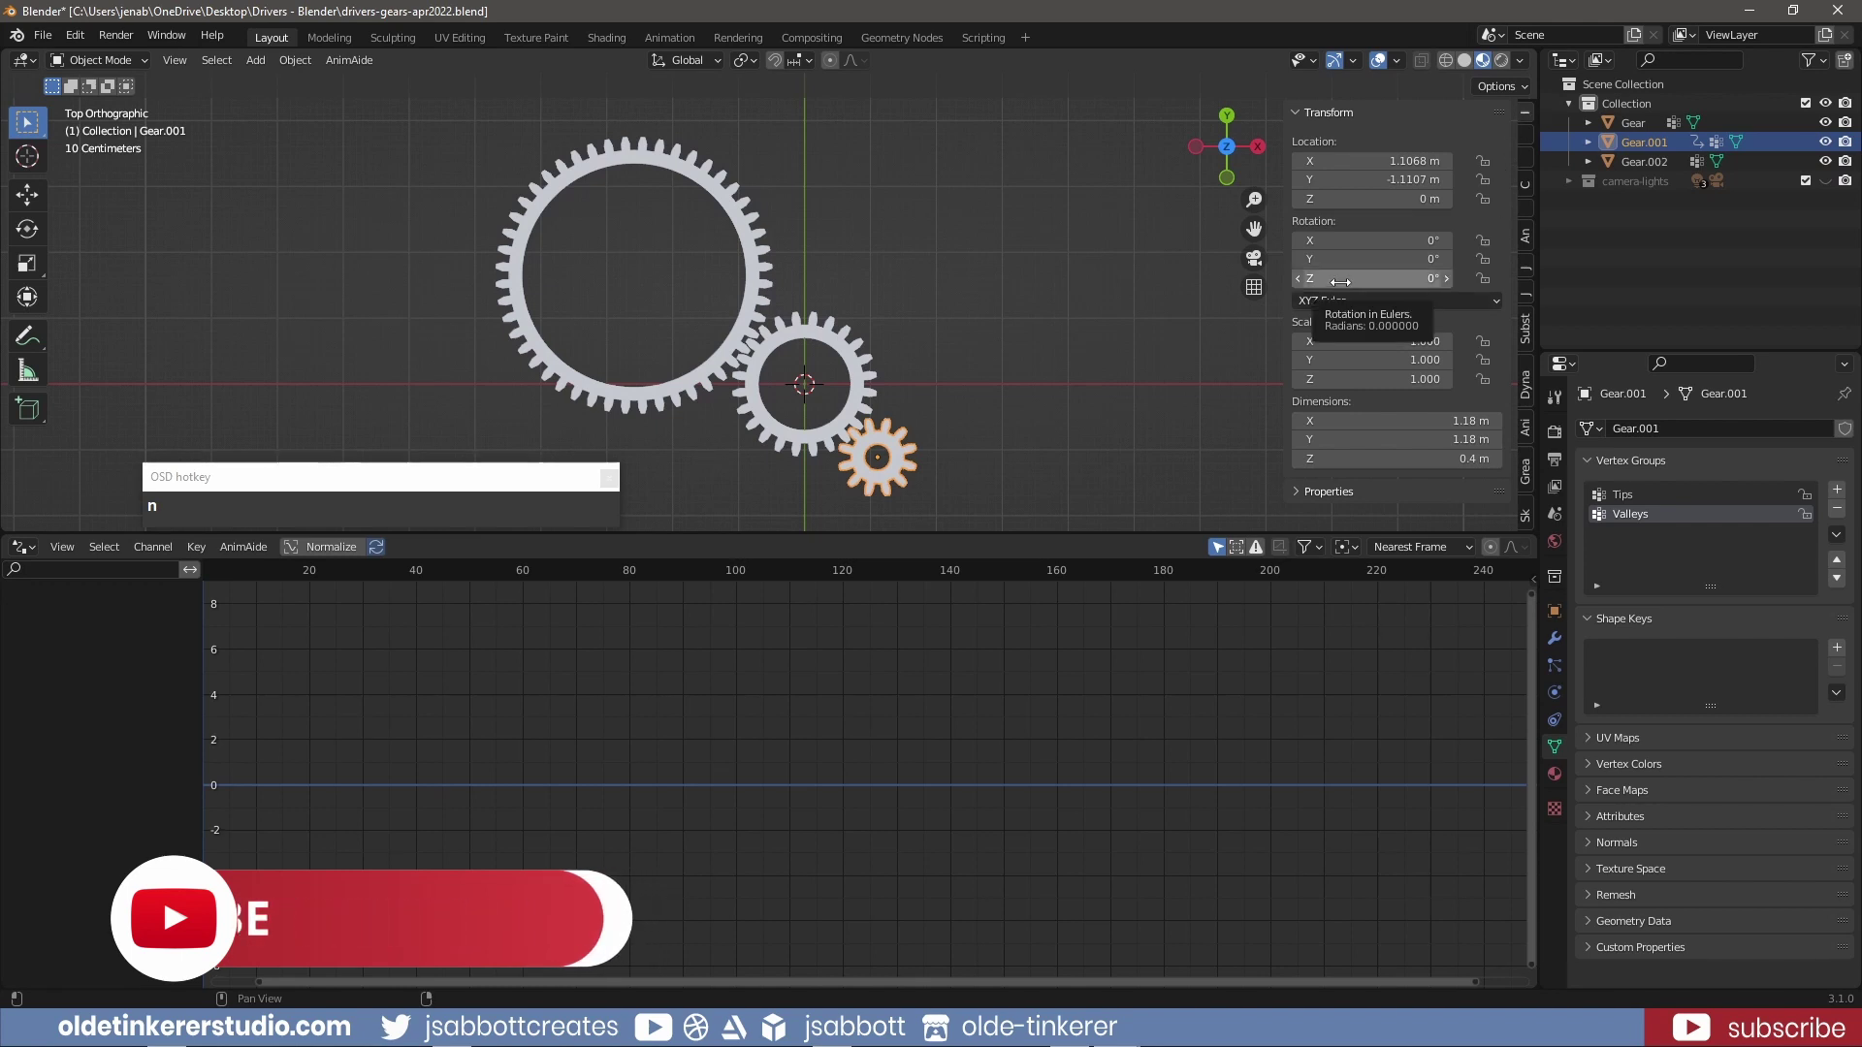
right_click(1340, 281)
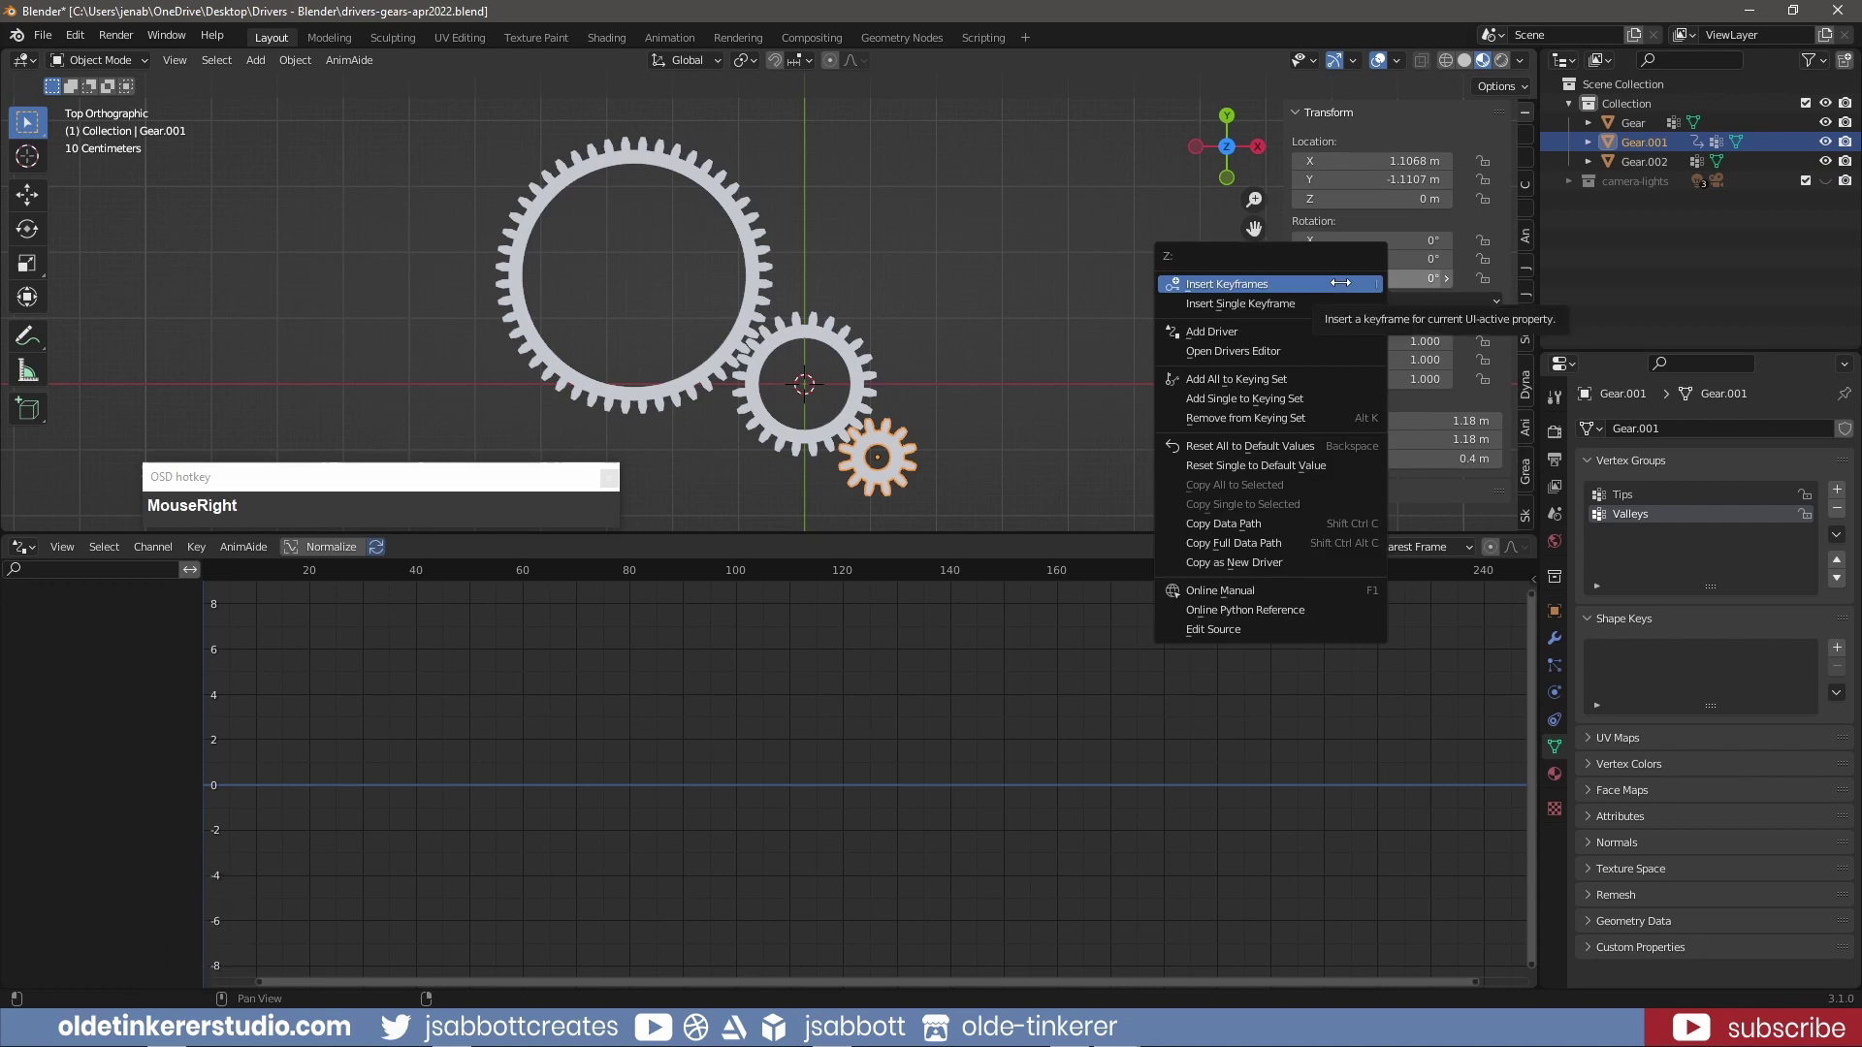
left_click(1240, 330)
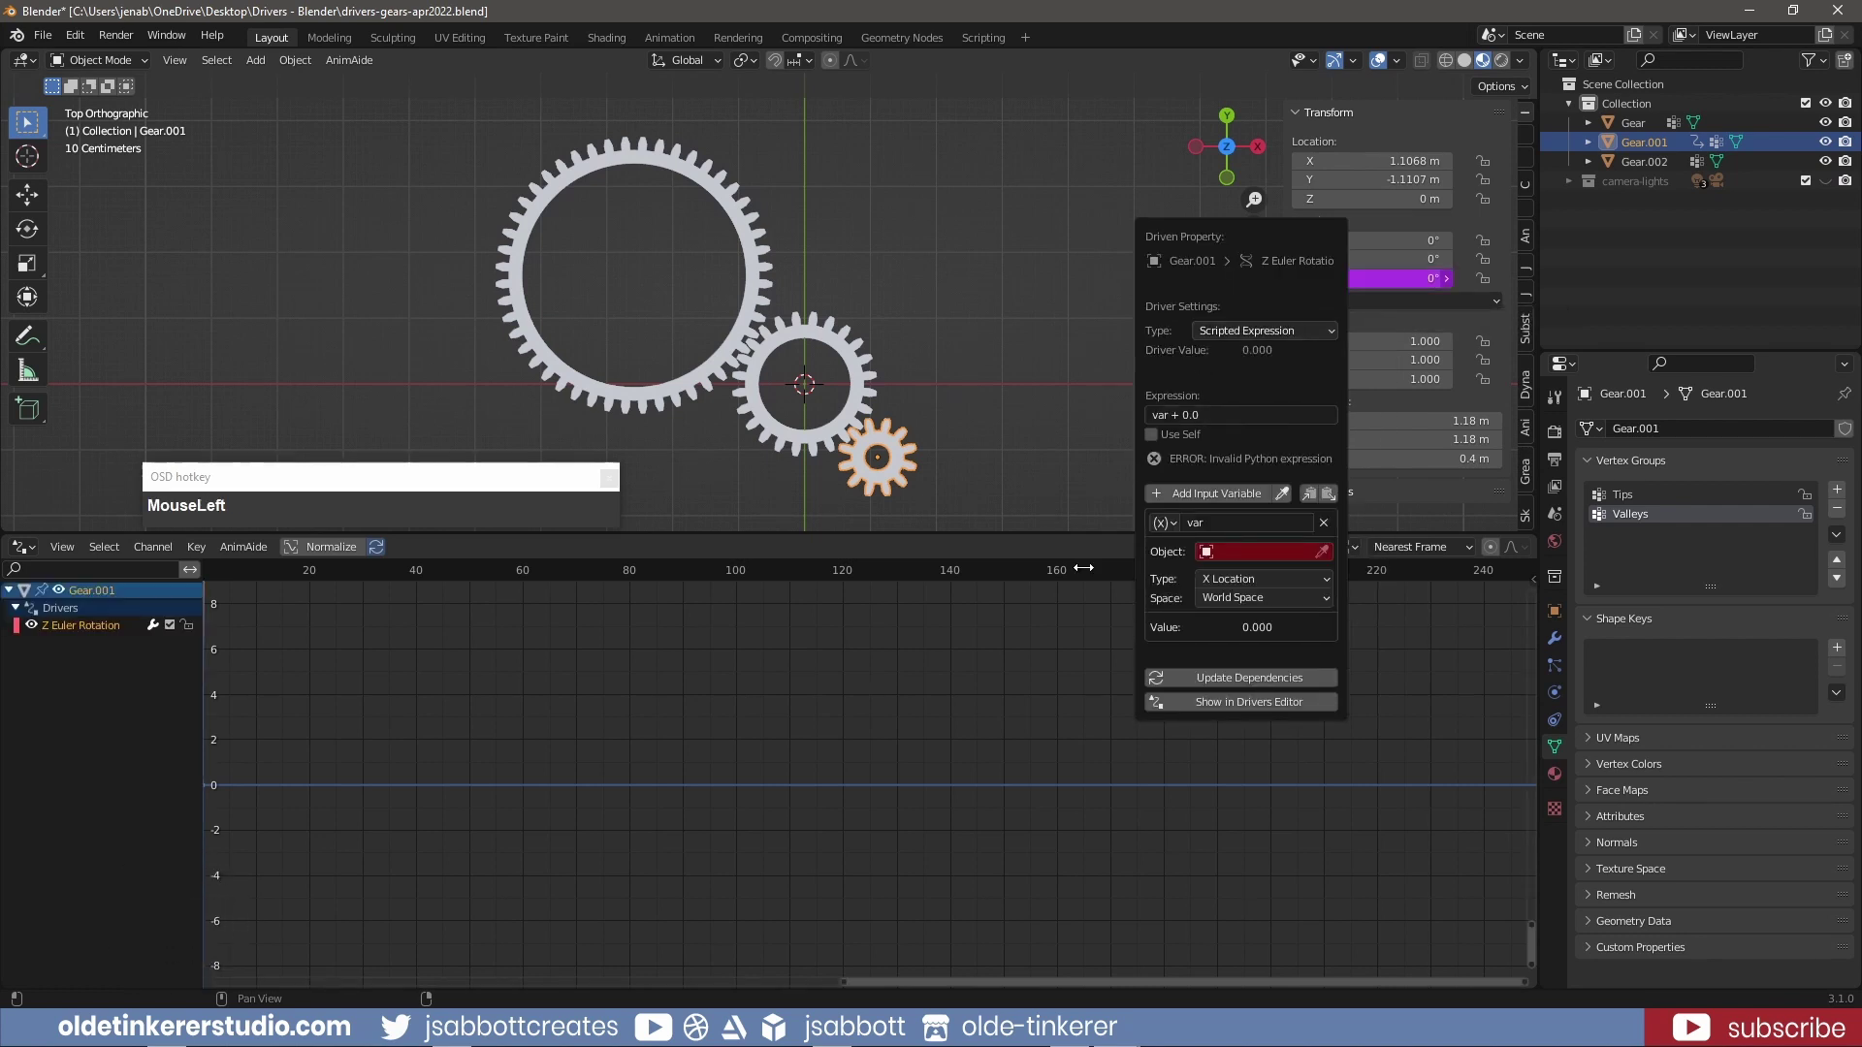
Open the Z Euler Rotation driver's settings and enter the expression -(var*2)
left_click(82, 629)
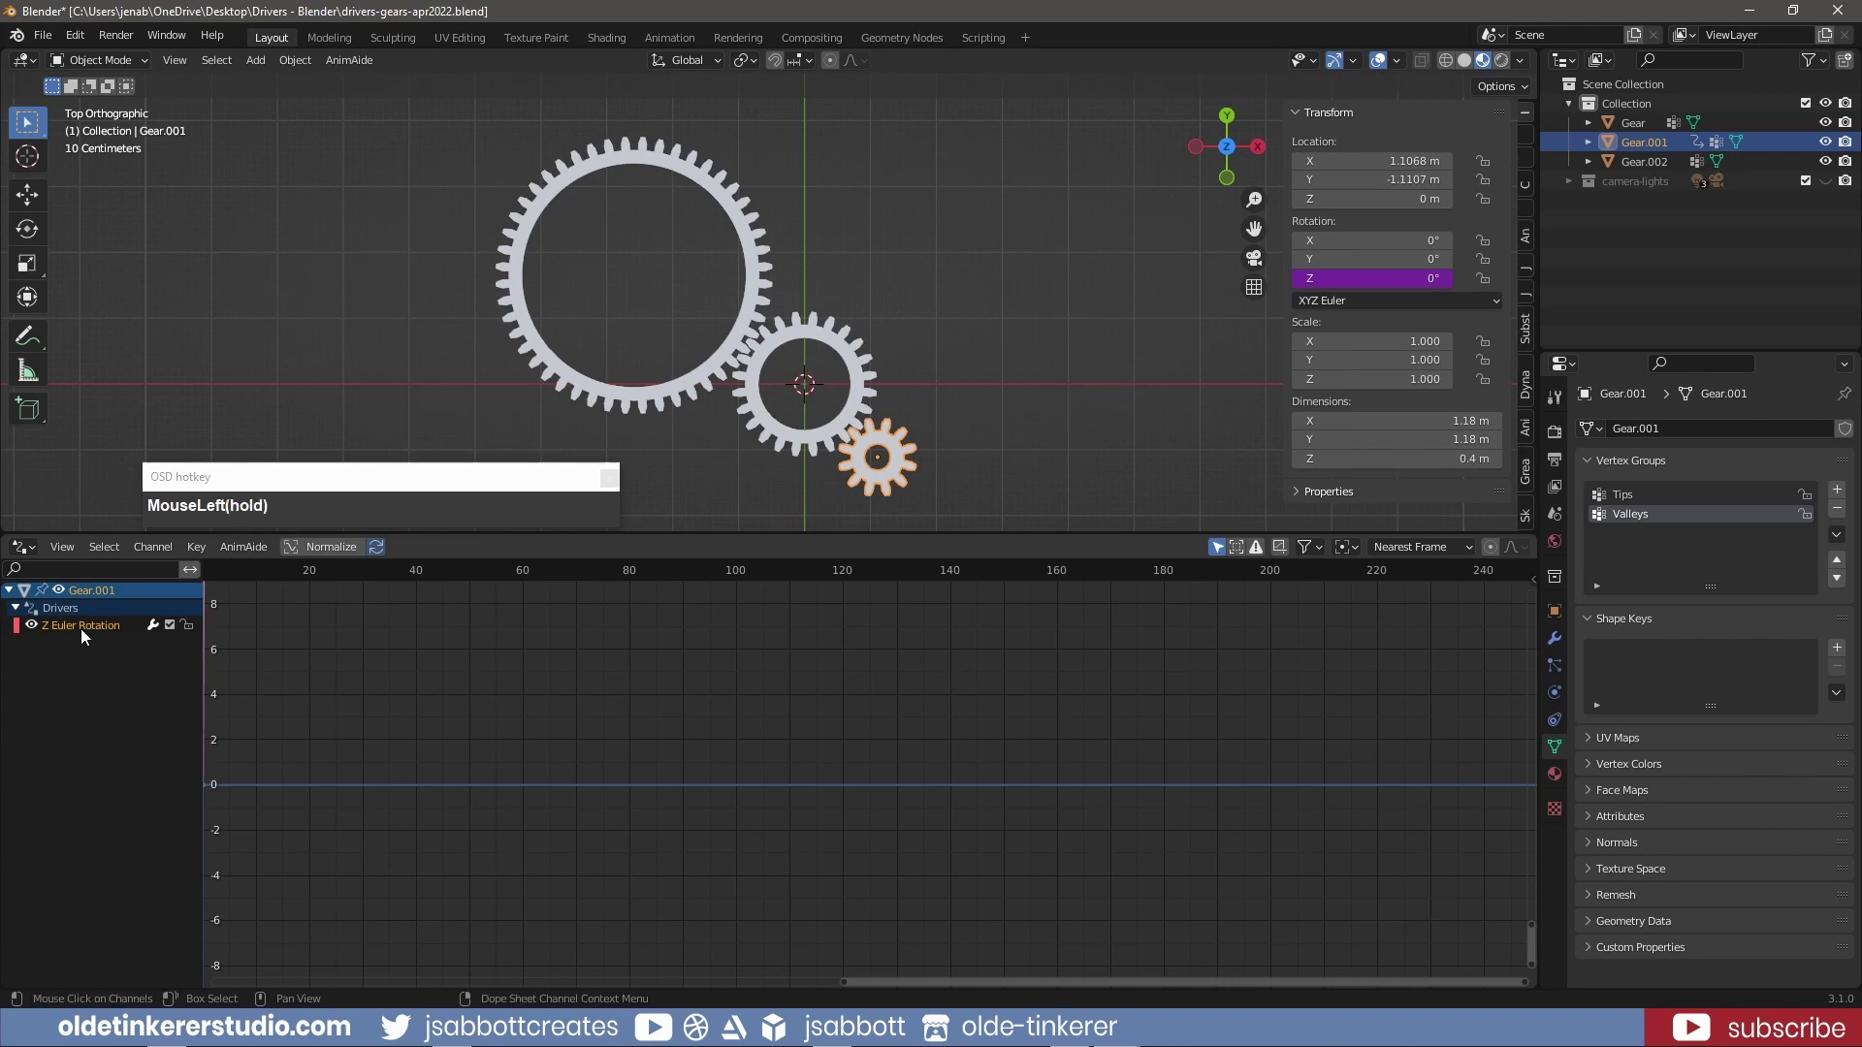
key("n")
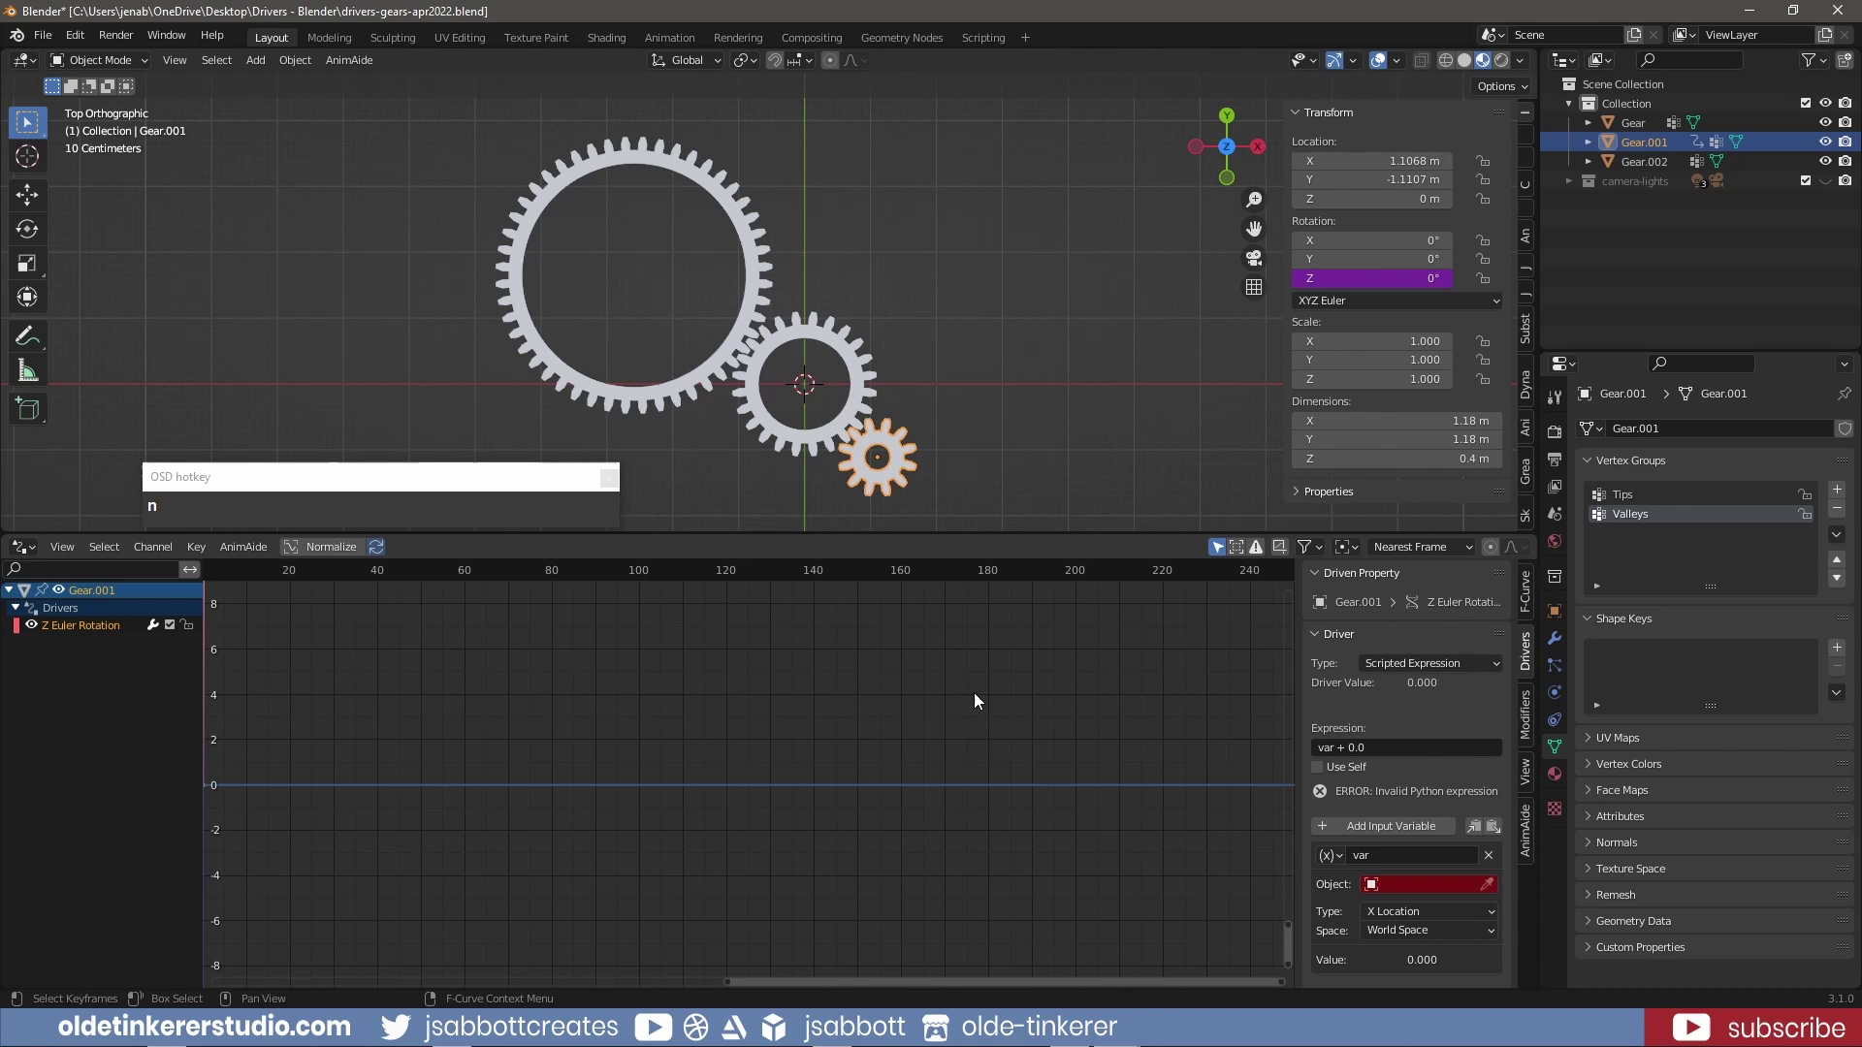
left_click(1530, 656)
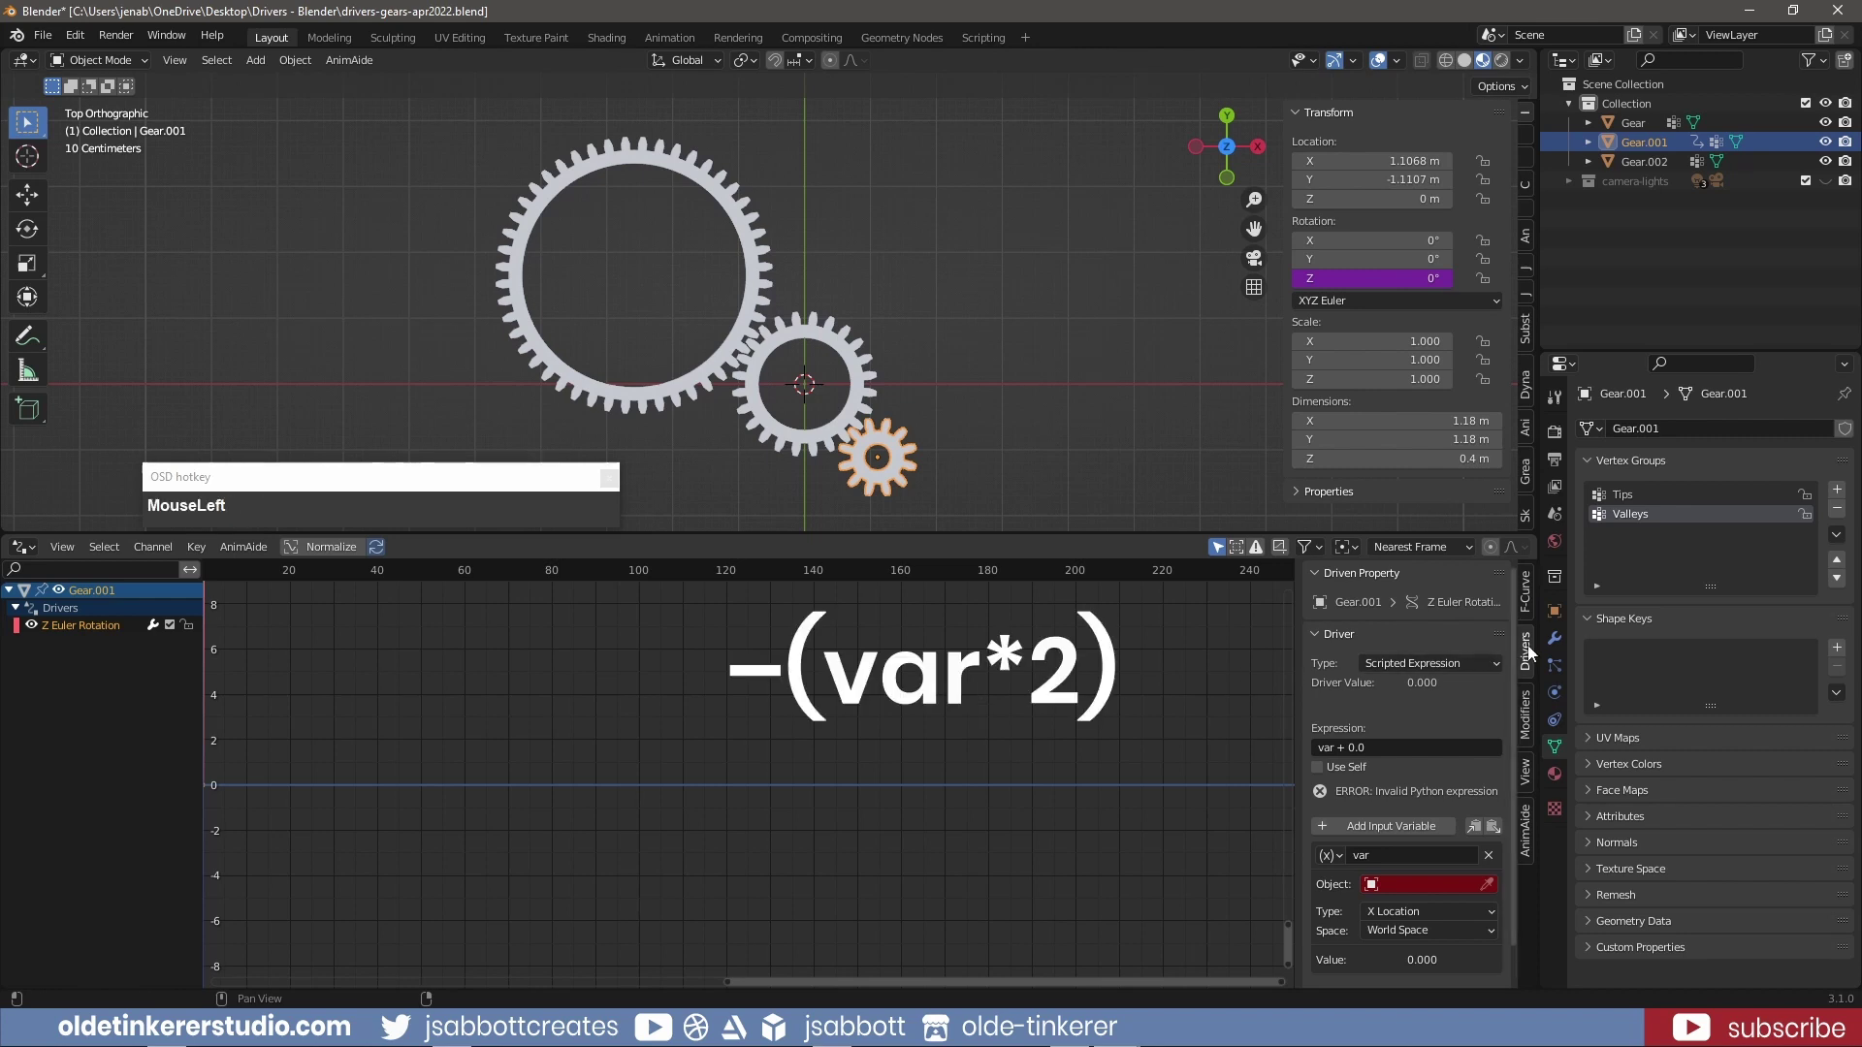
left_click(1383, 747)
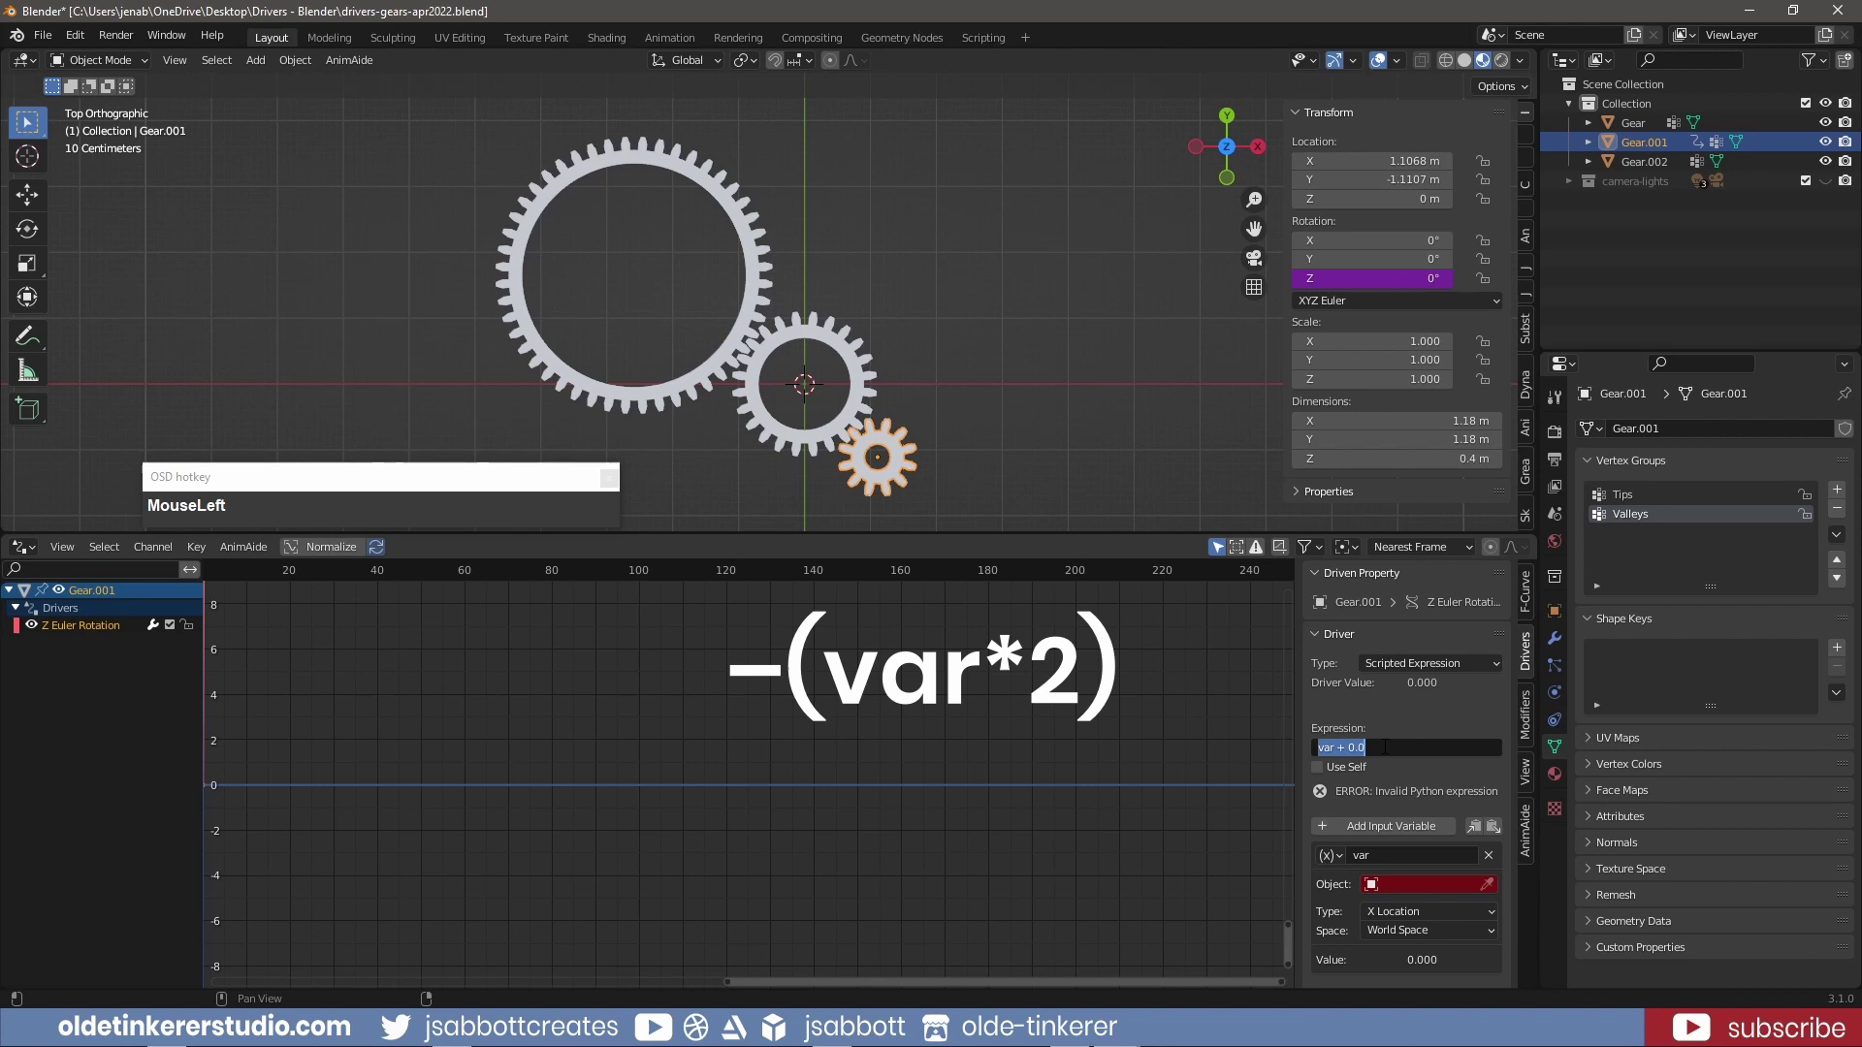
type("(")
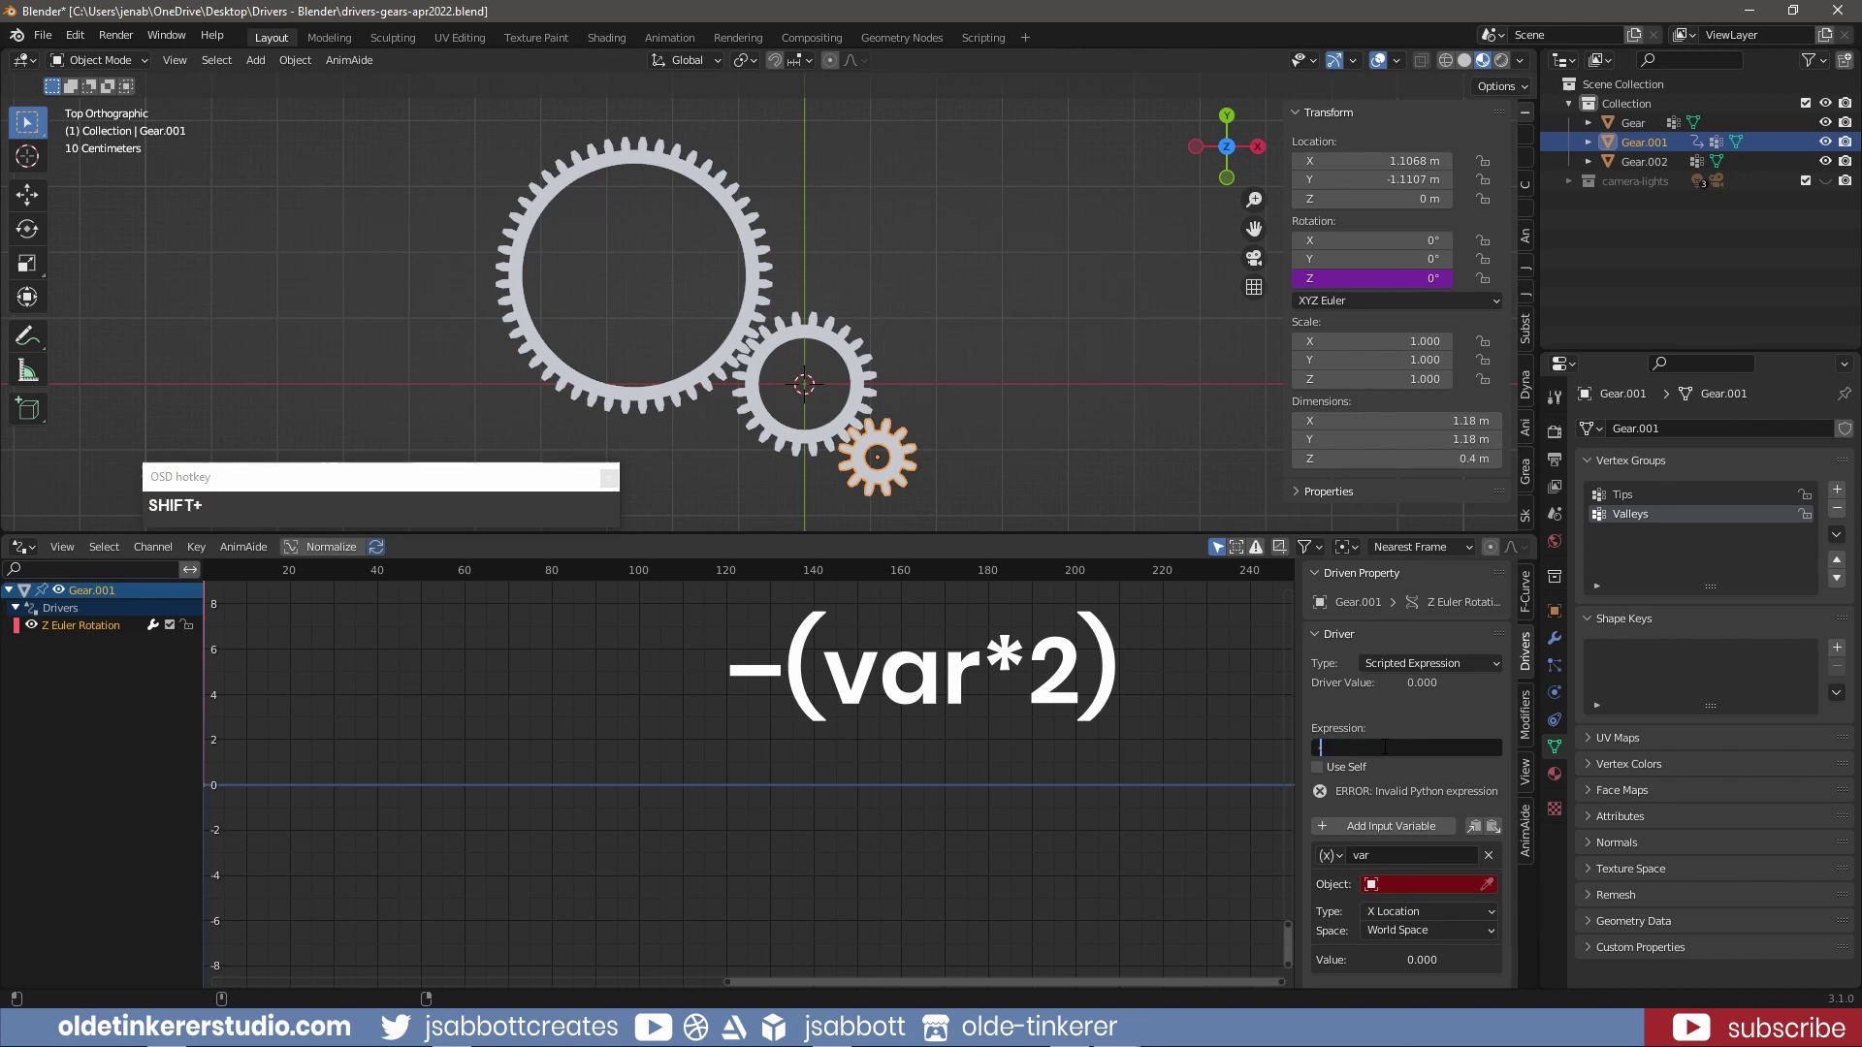
type("var*2)")
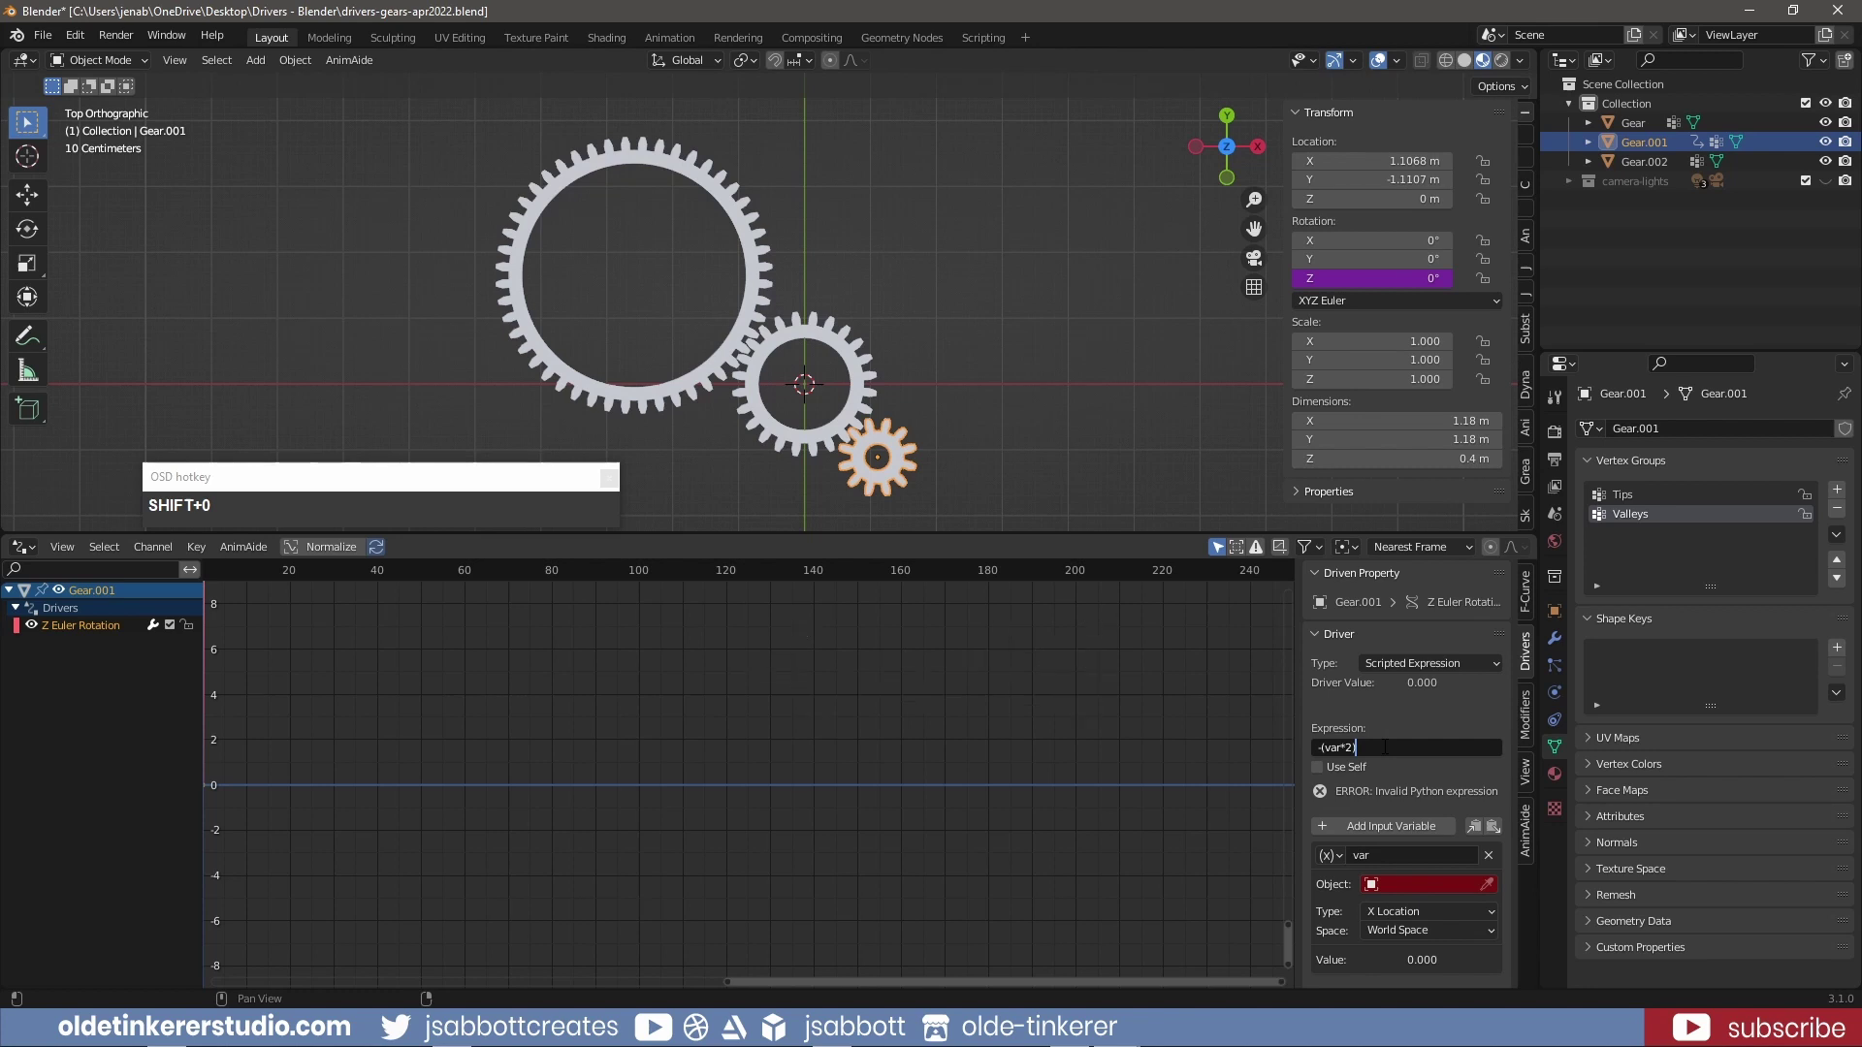
Confirm the expression and set the driver variable to read Gear's Z Rotation
left_click(1422, 915)
left_click(1419, 911)
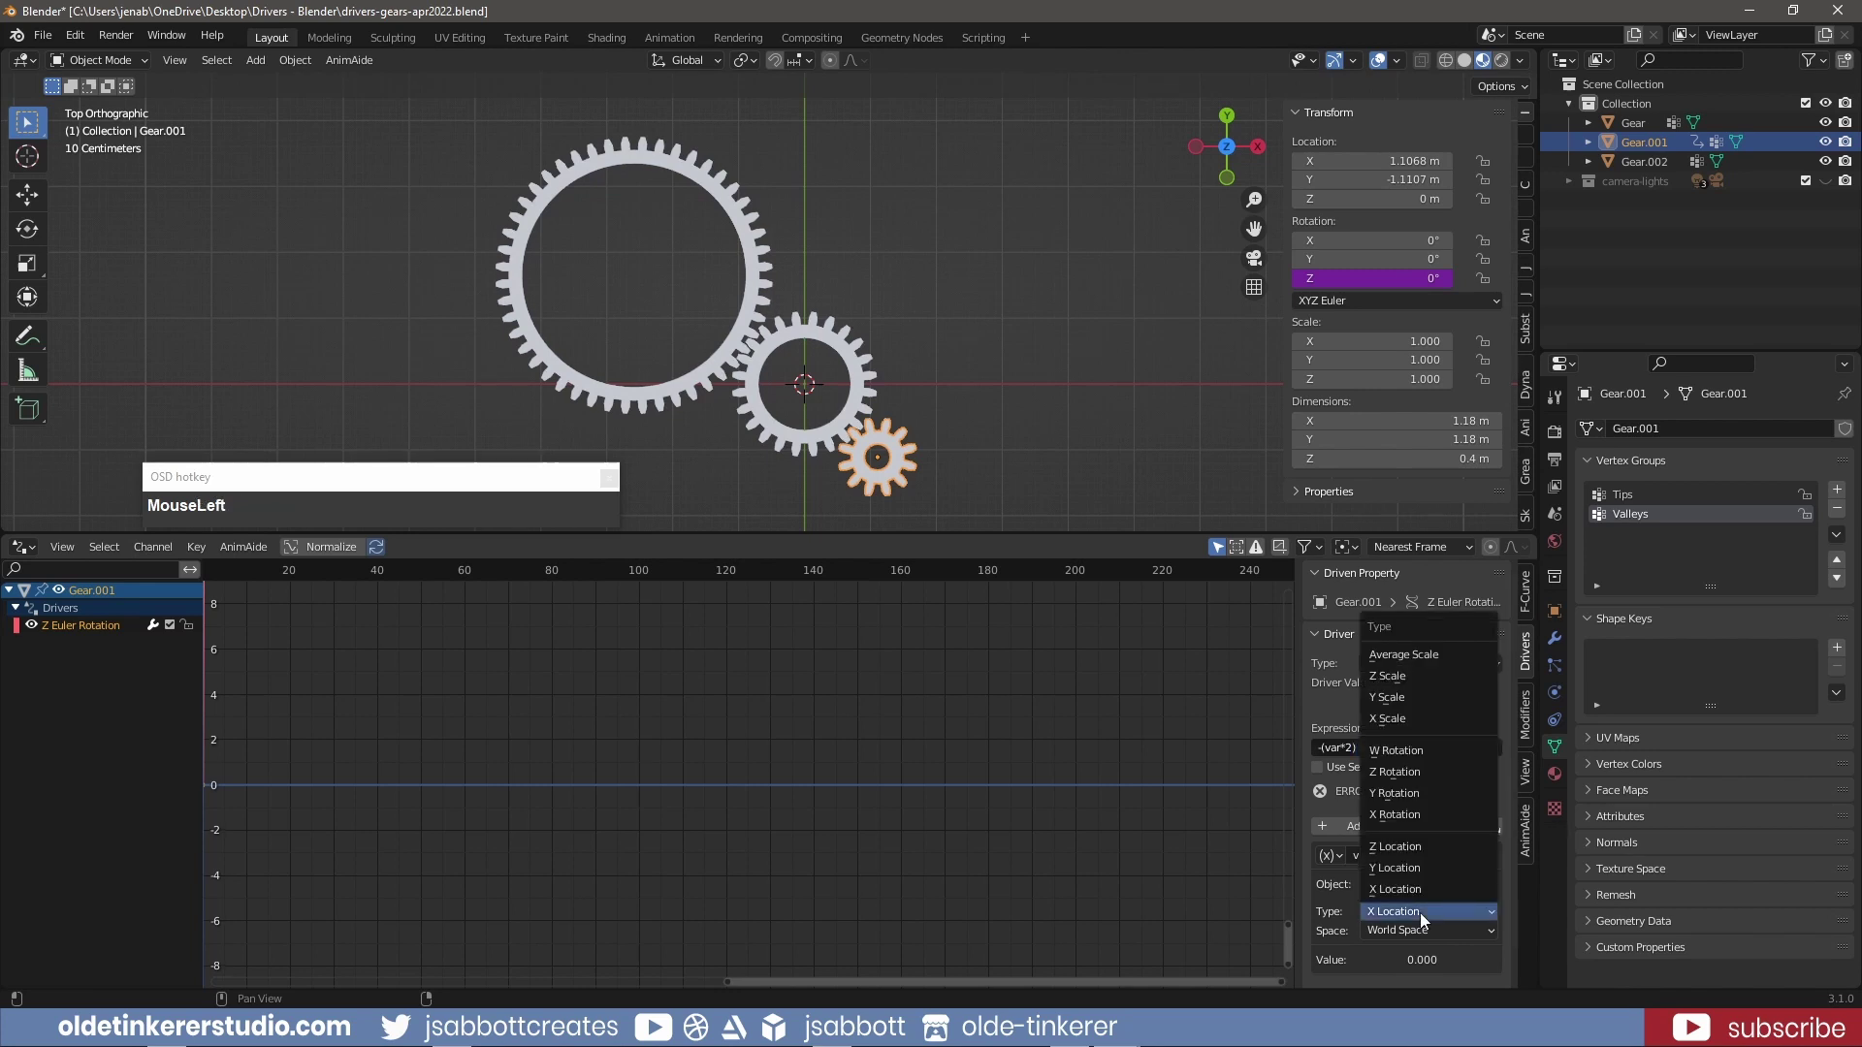
left_click(1400, 771)
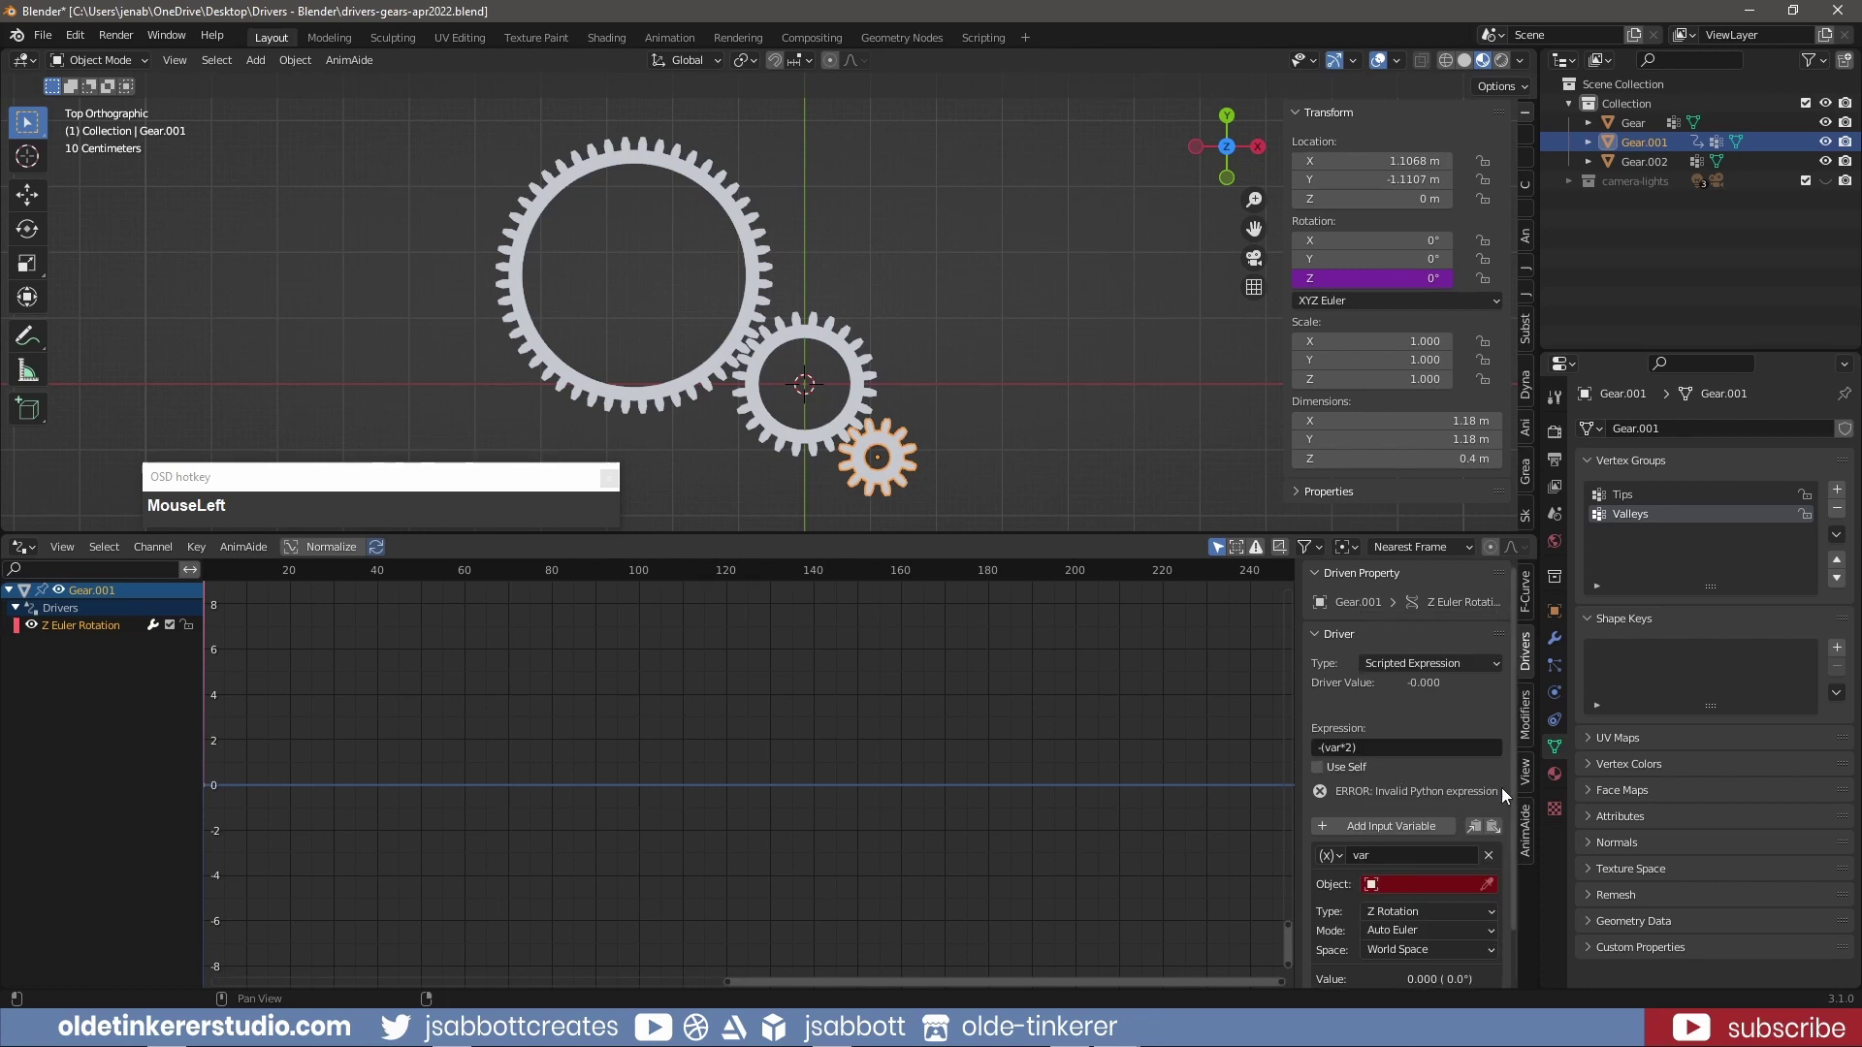
scroll(1512, 777, "down", 2)
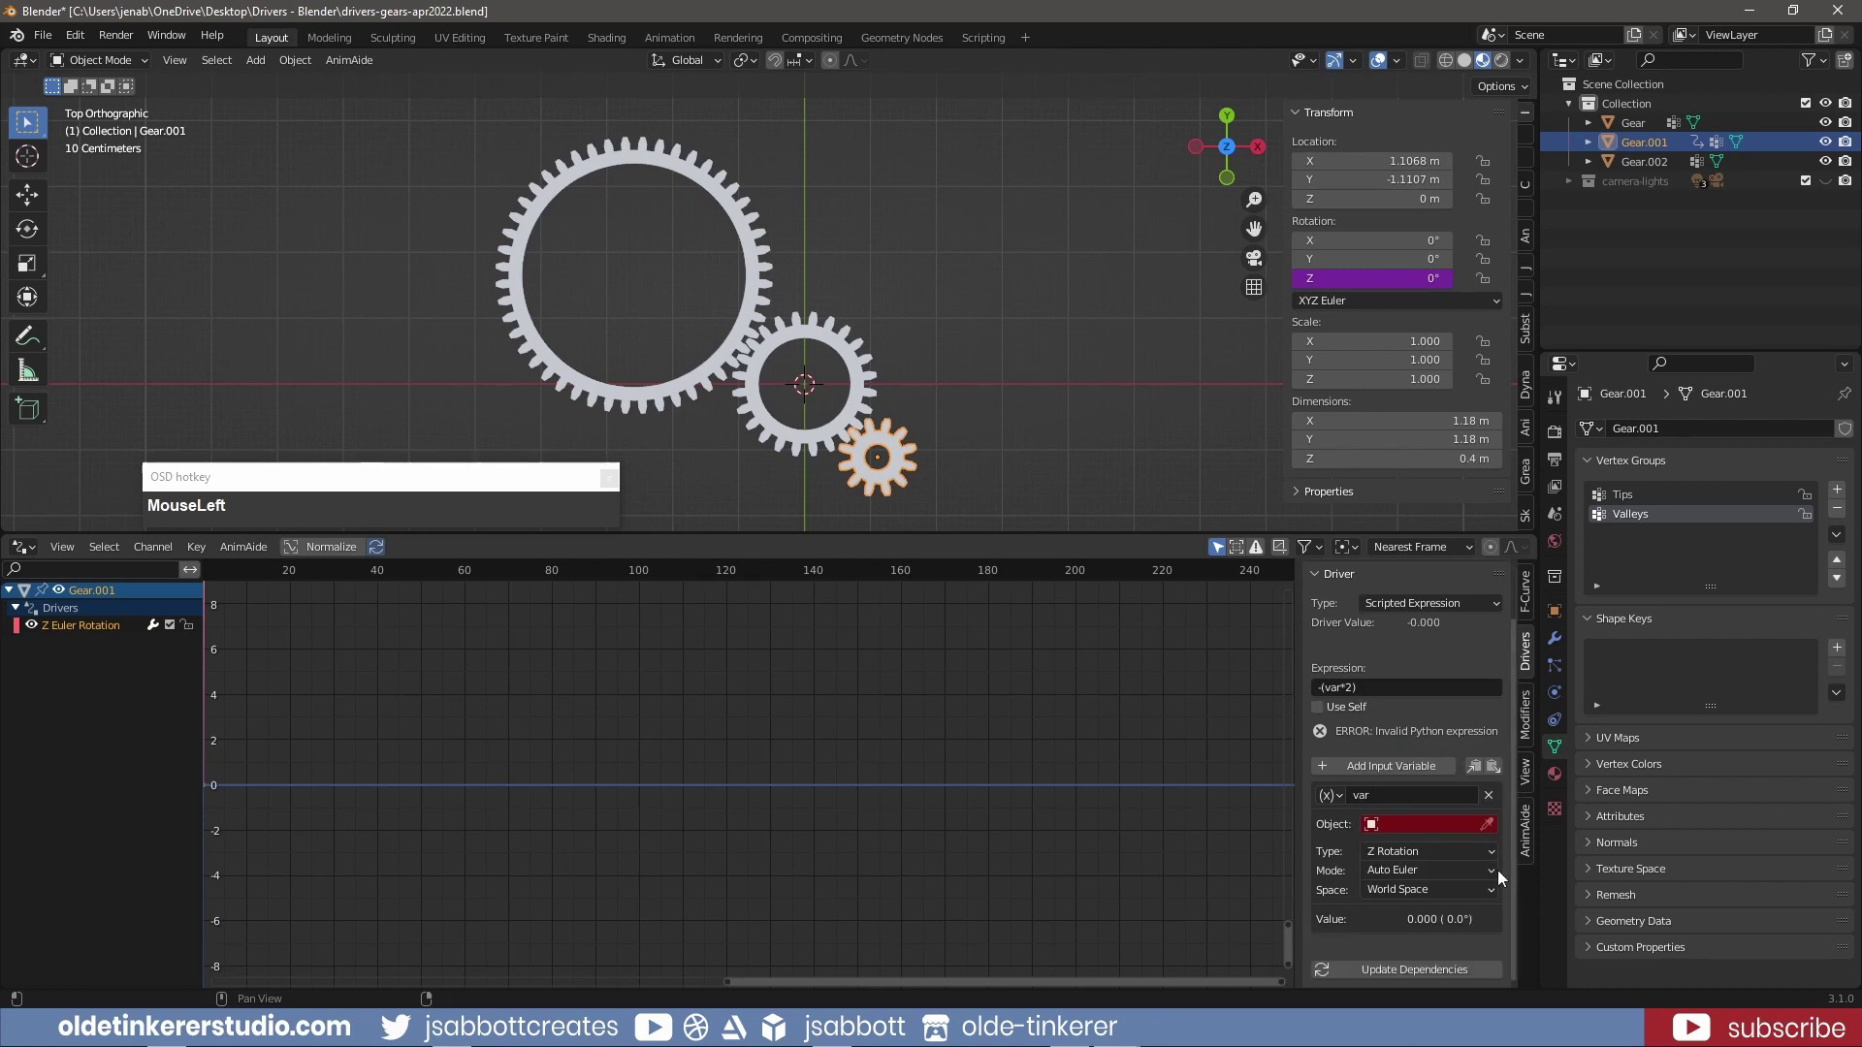
left_click(1439, 823)
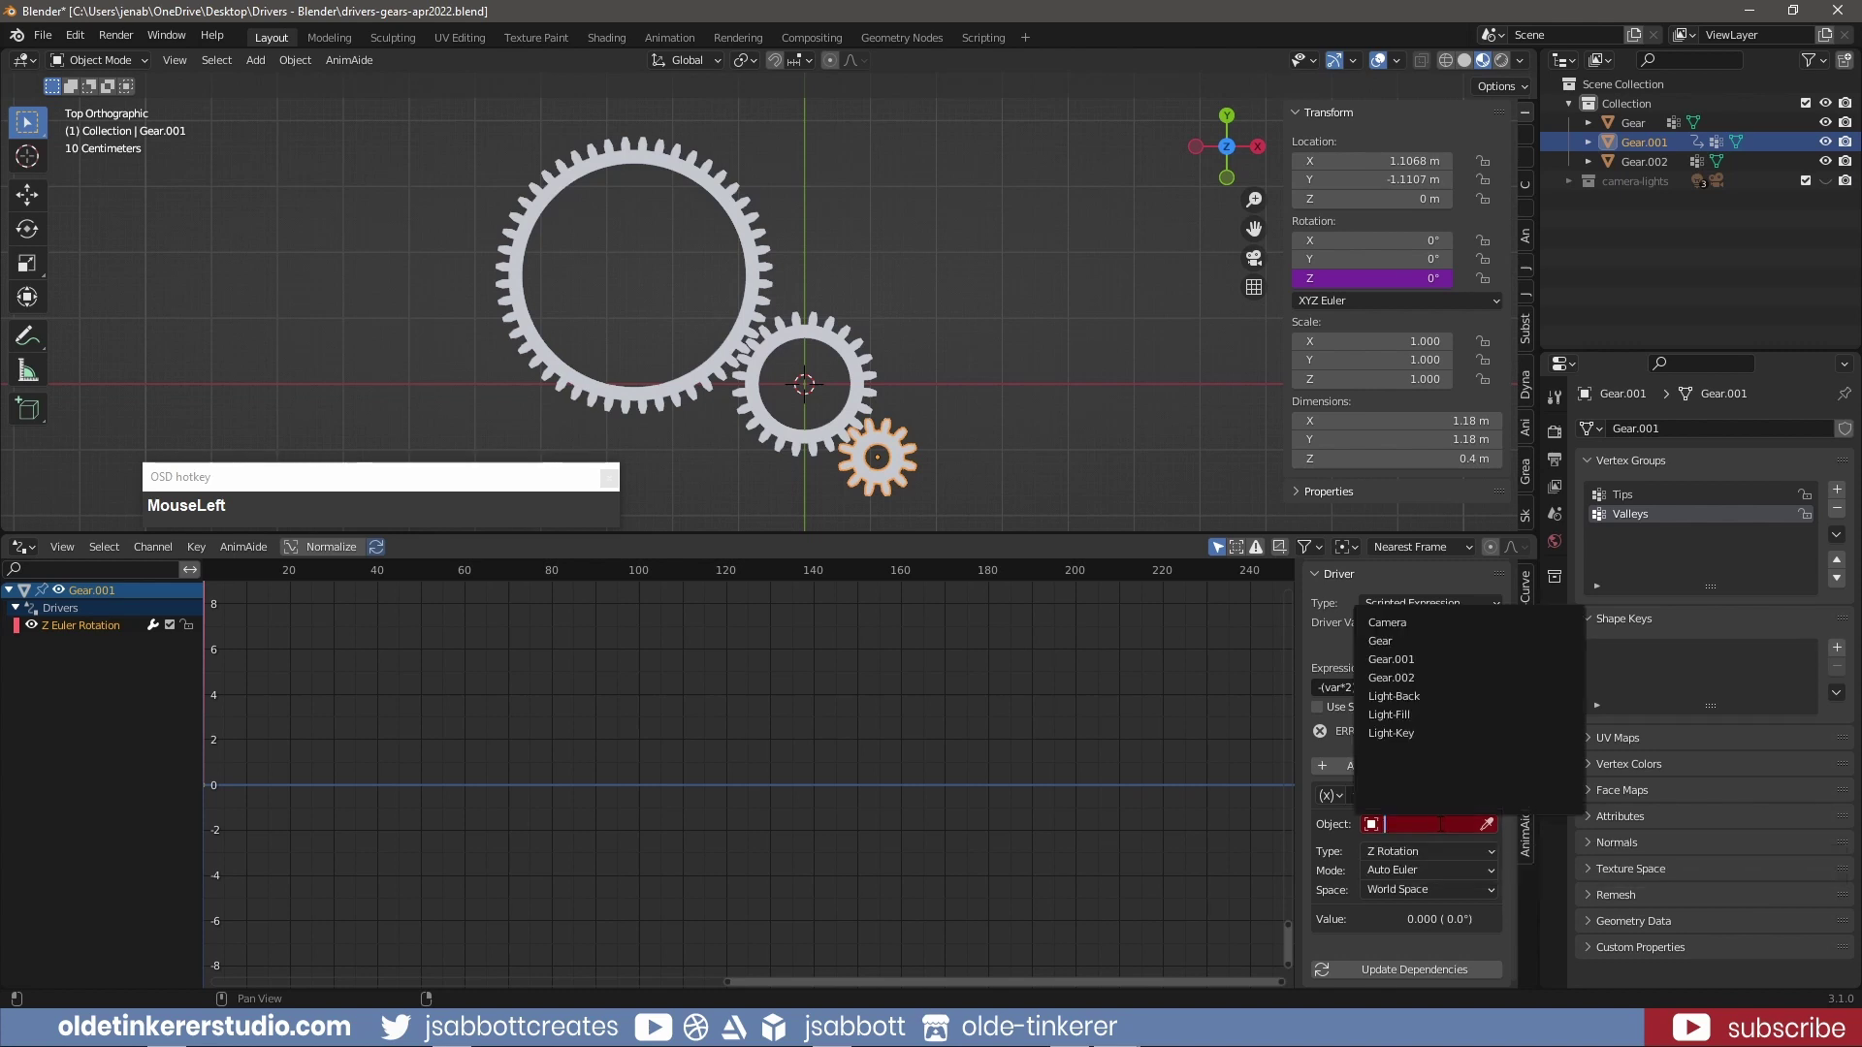
left_click(1373, 640)
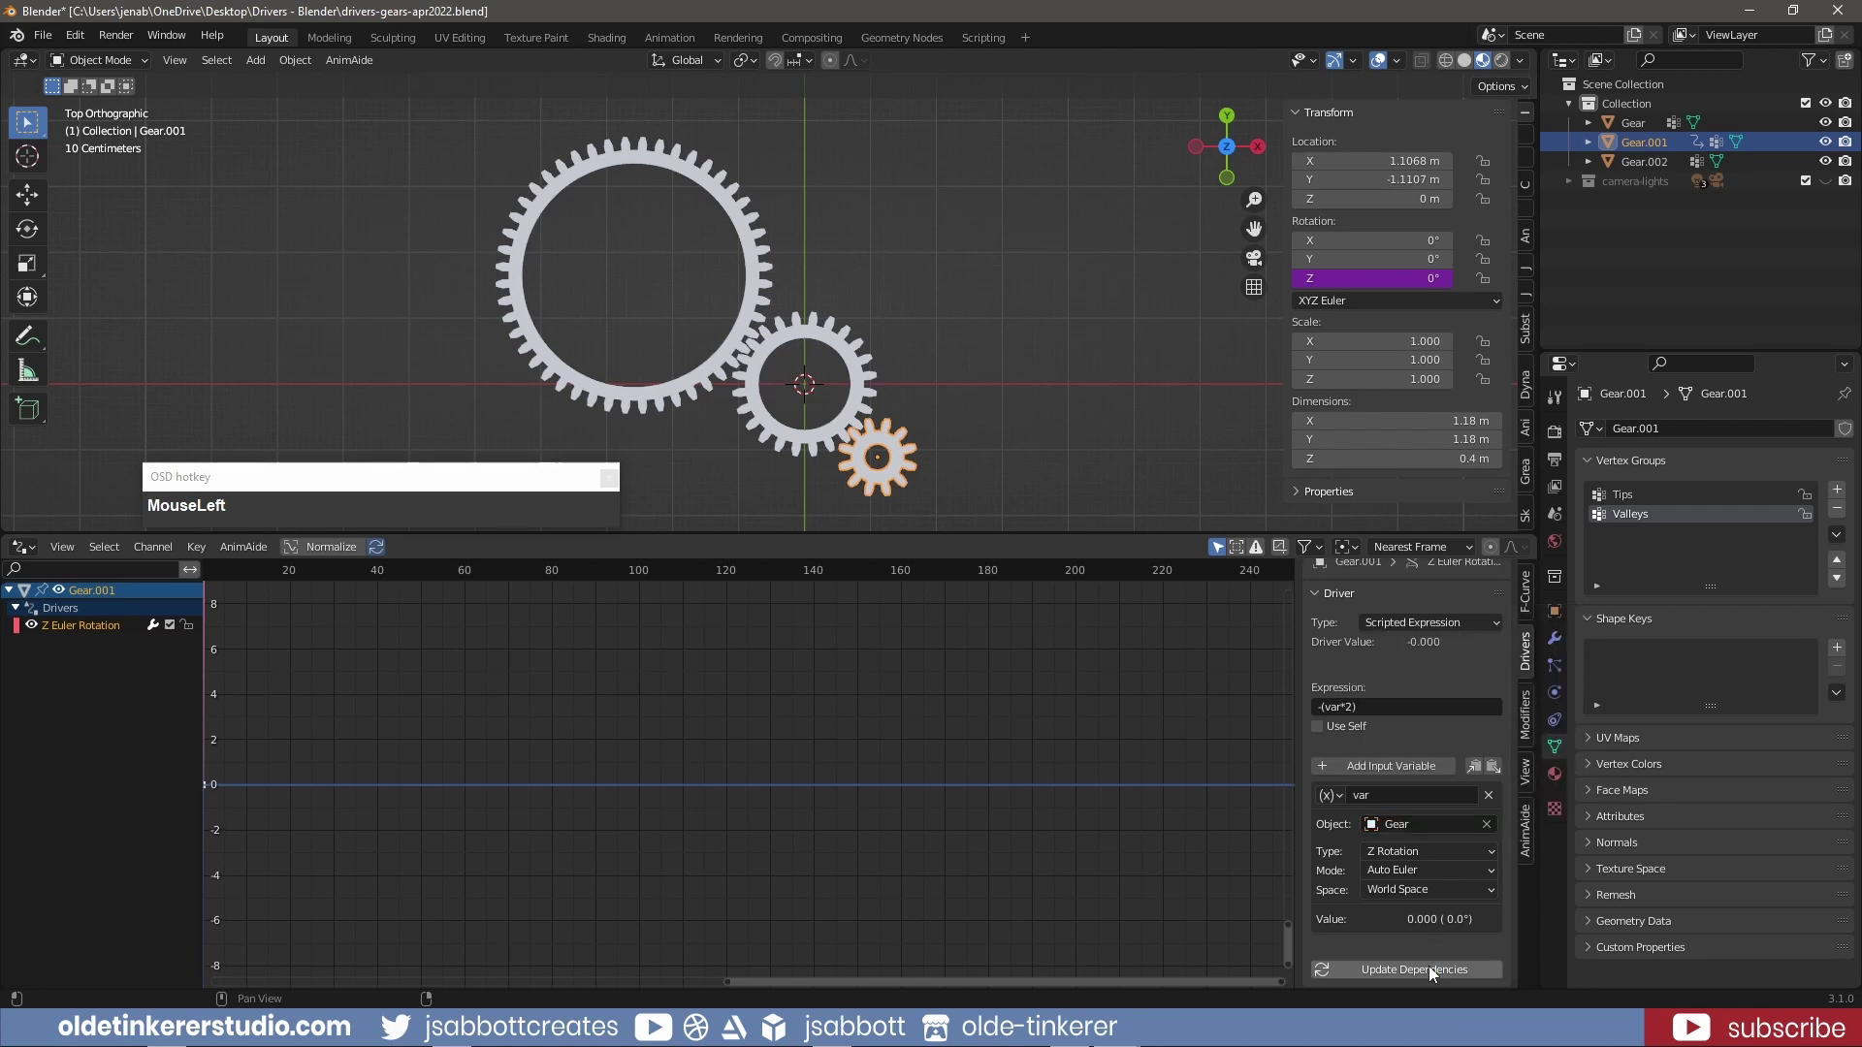
Spin the middle gear Gear to -414° about Z, then select the large gear Gear.002
left_click(844, 358)
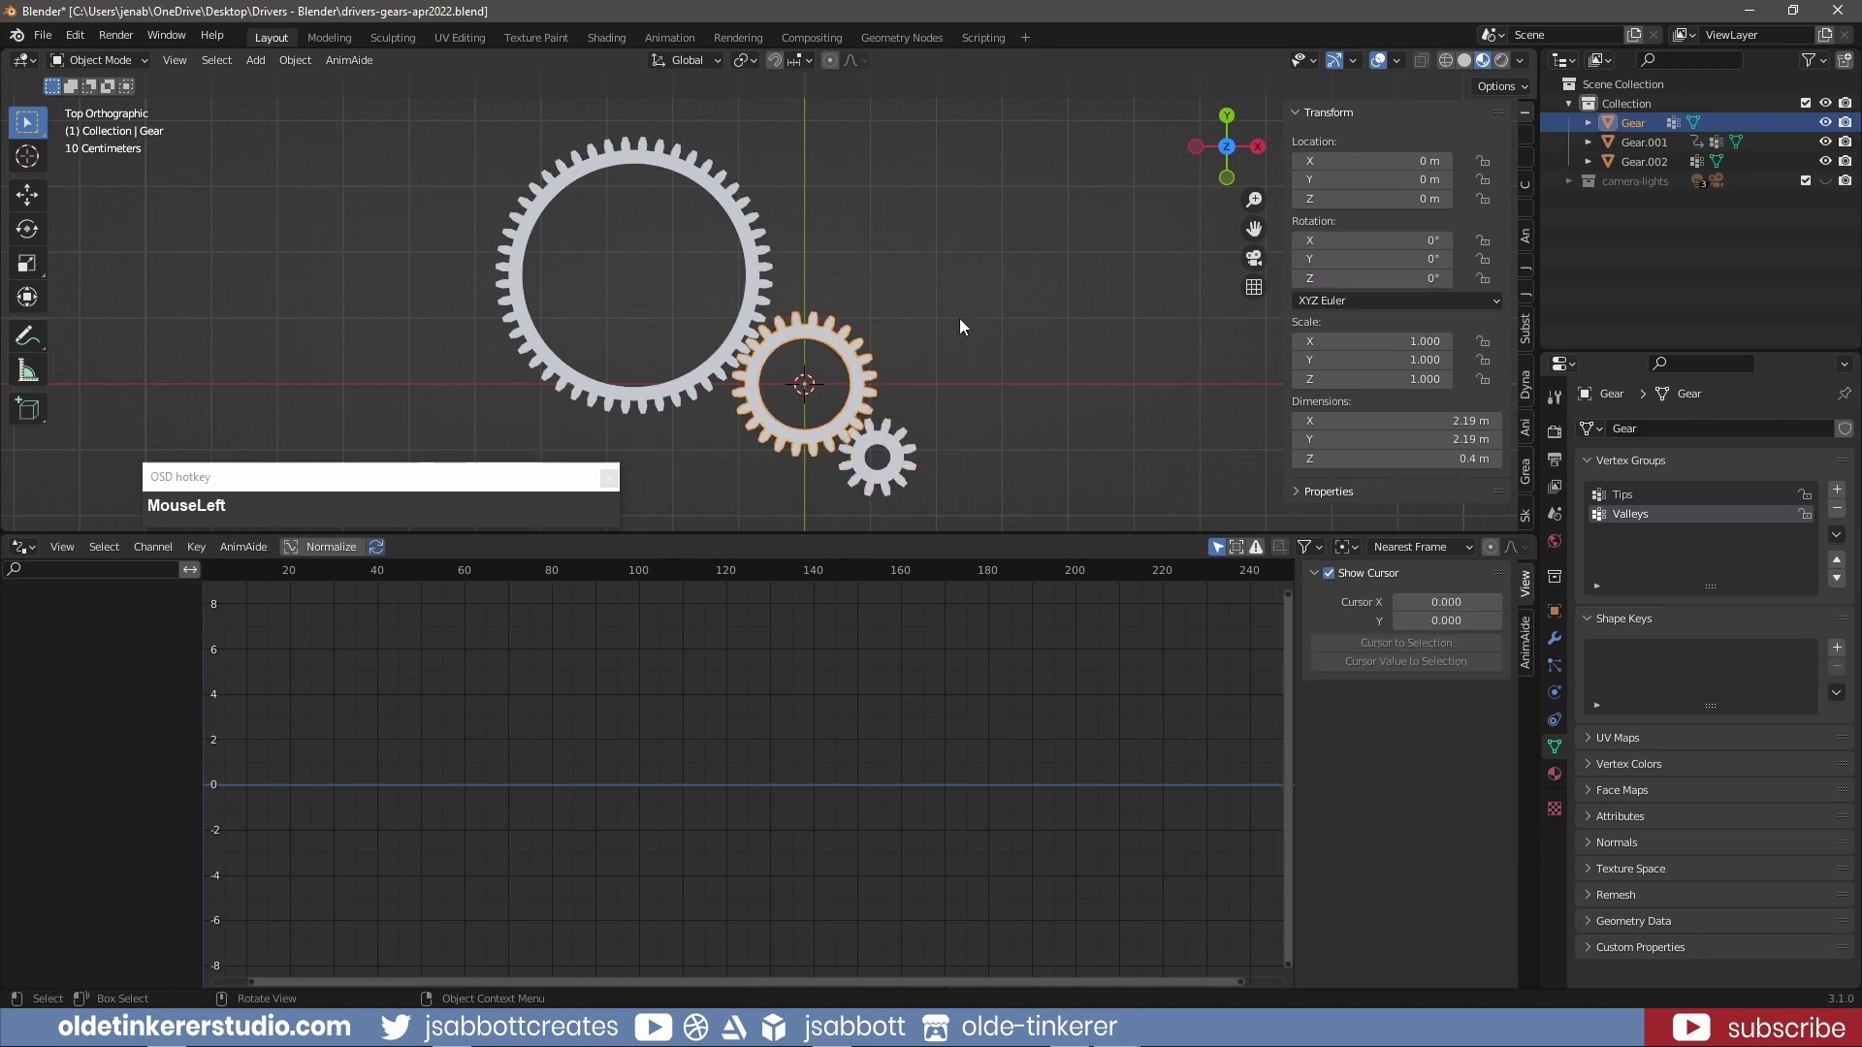
key("r")
key("z")
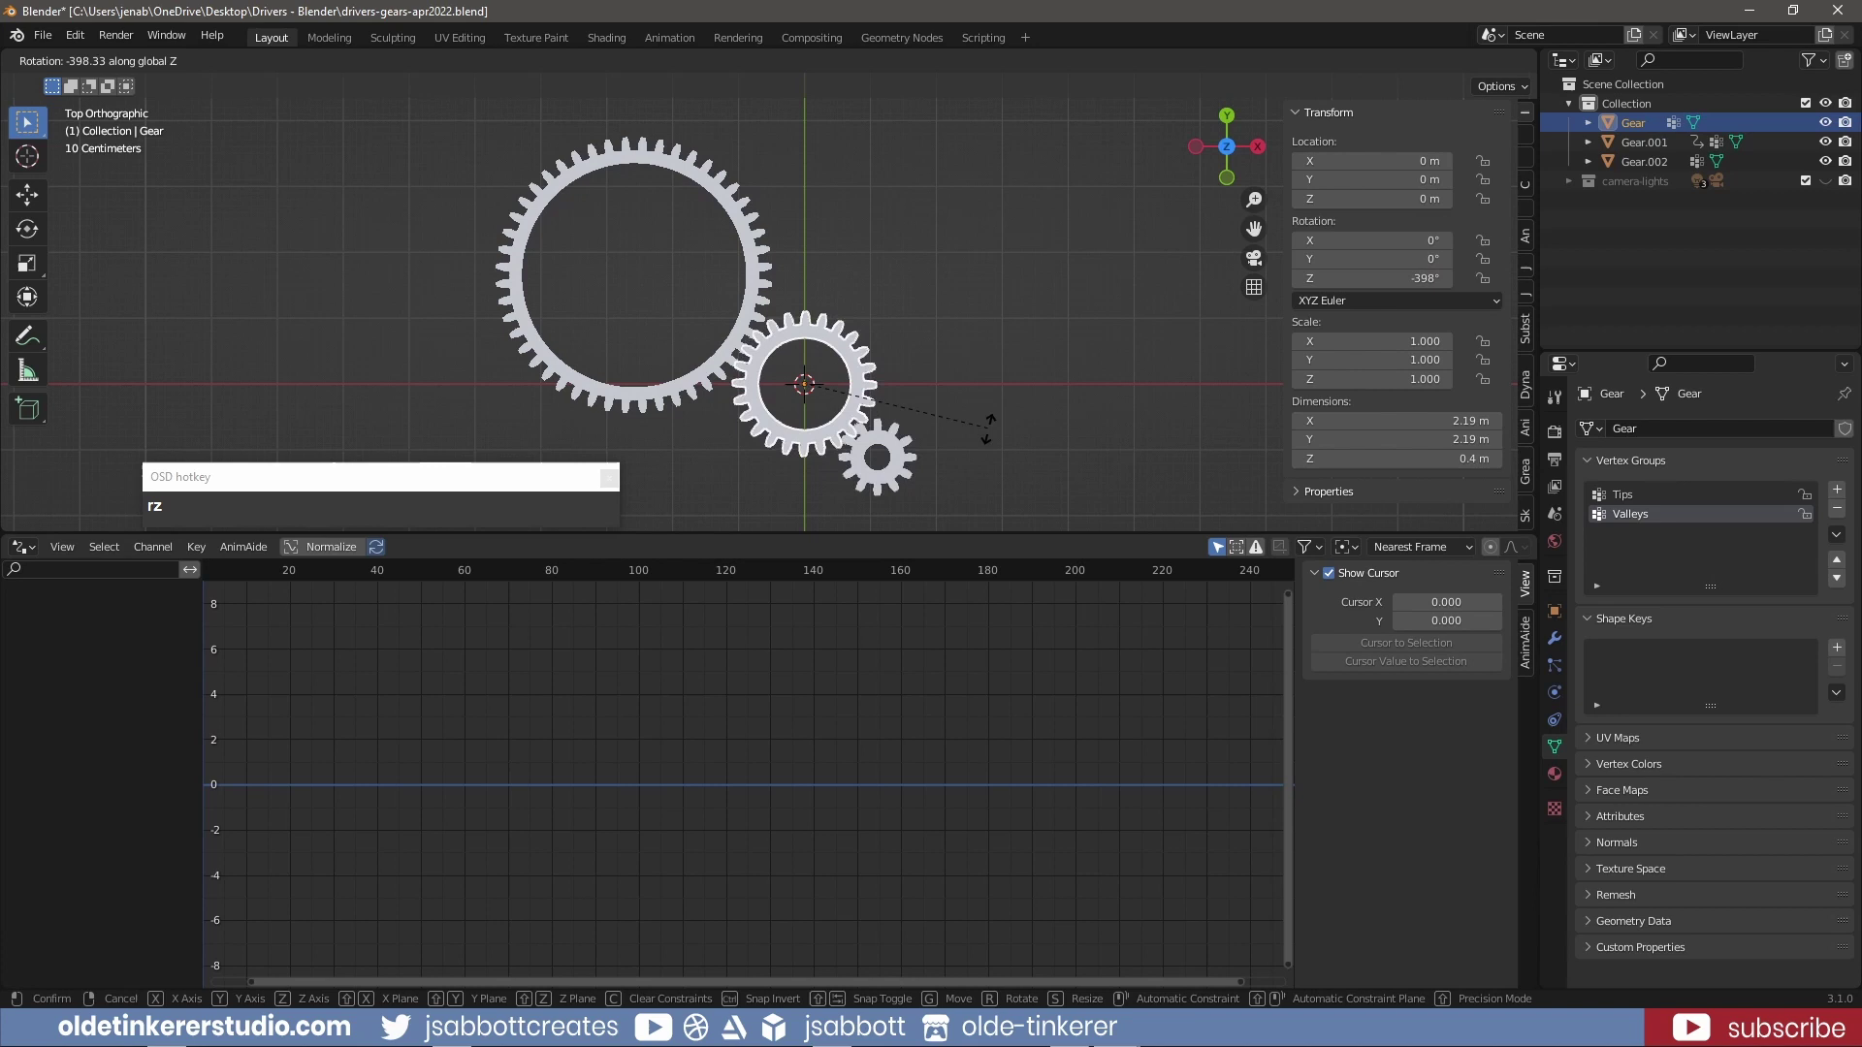
left_click(975, 475)
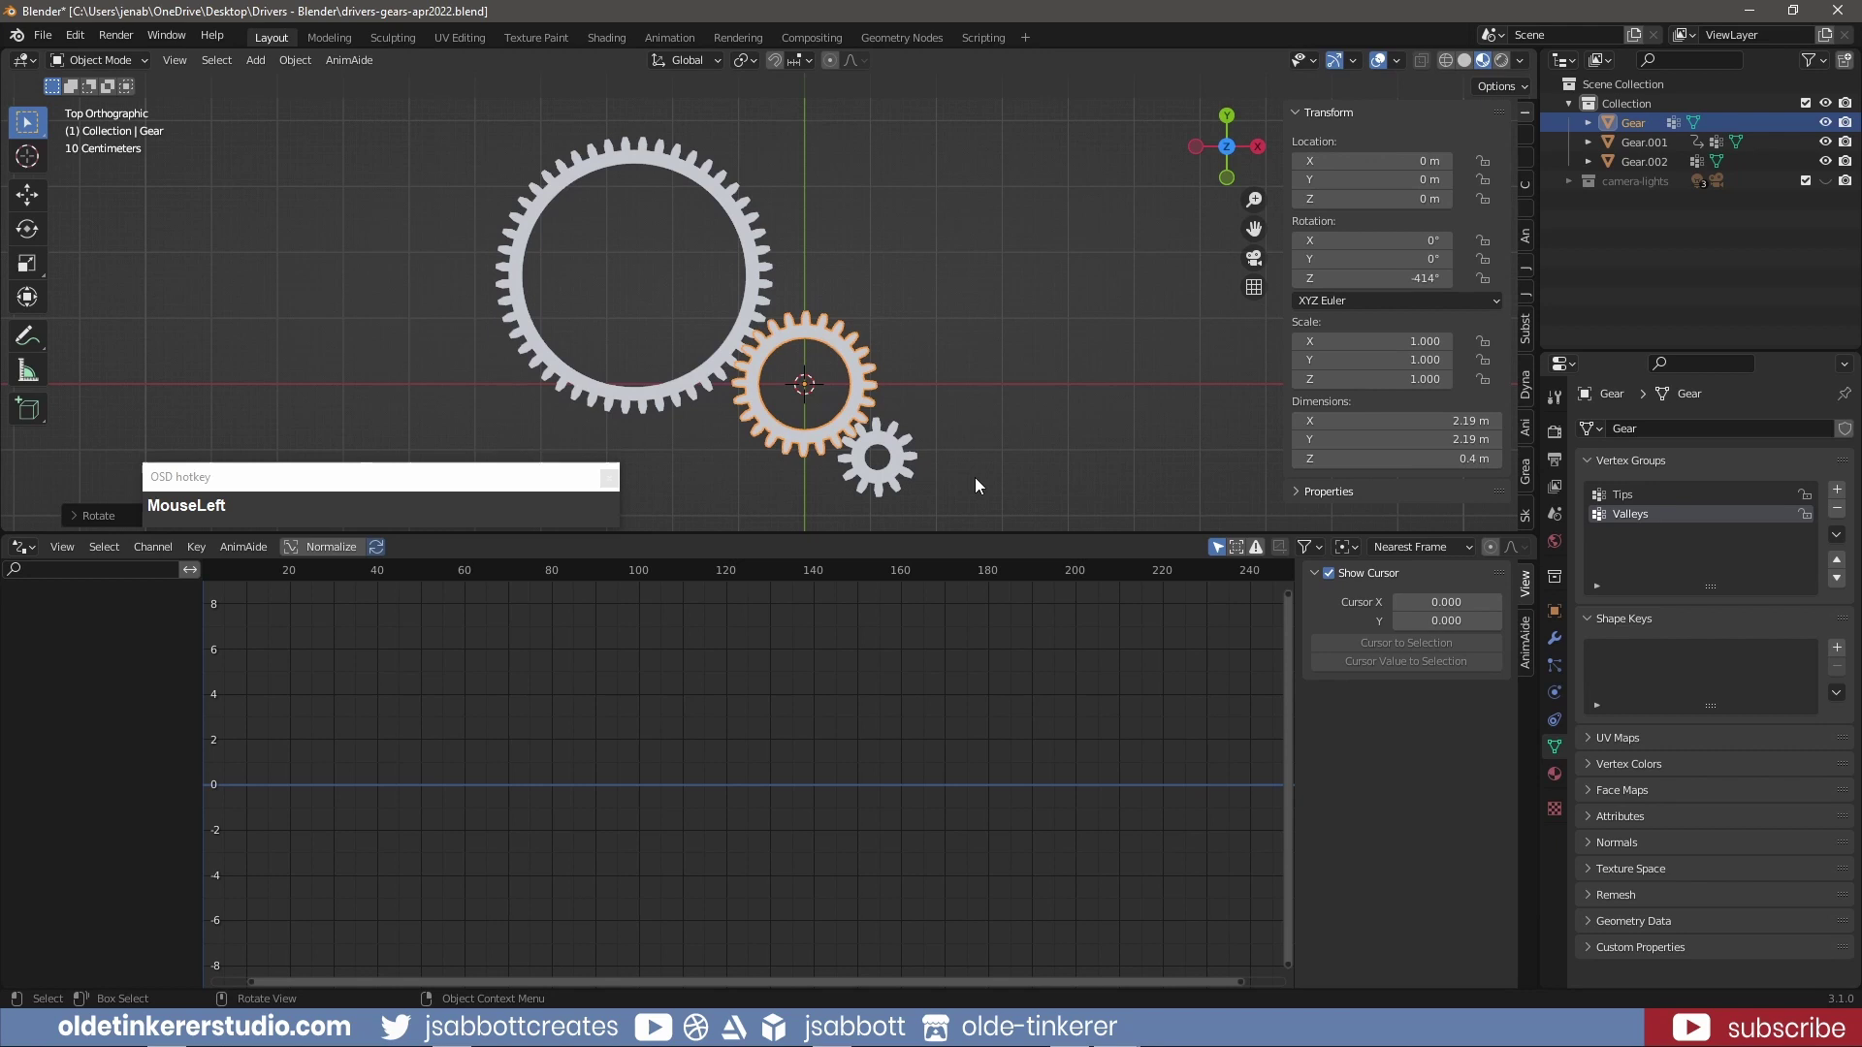
left_click(686, 177)
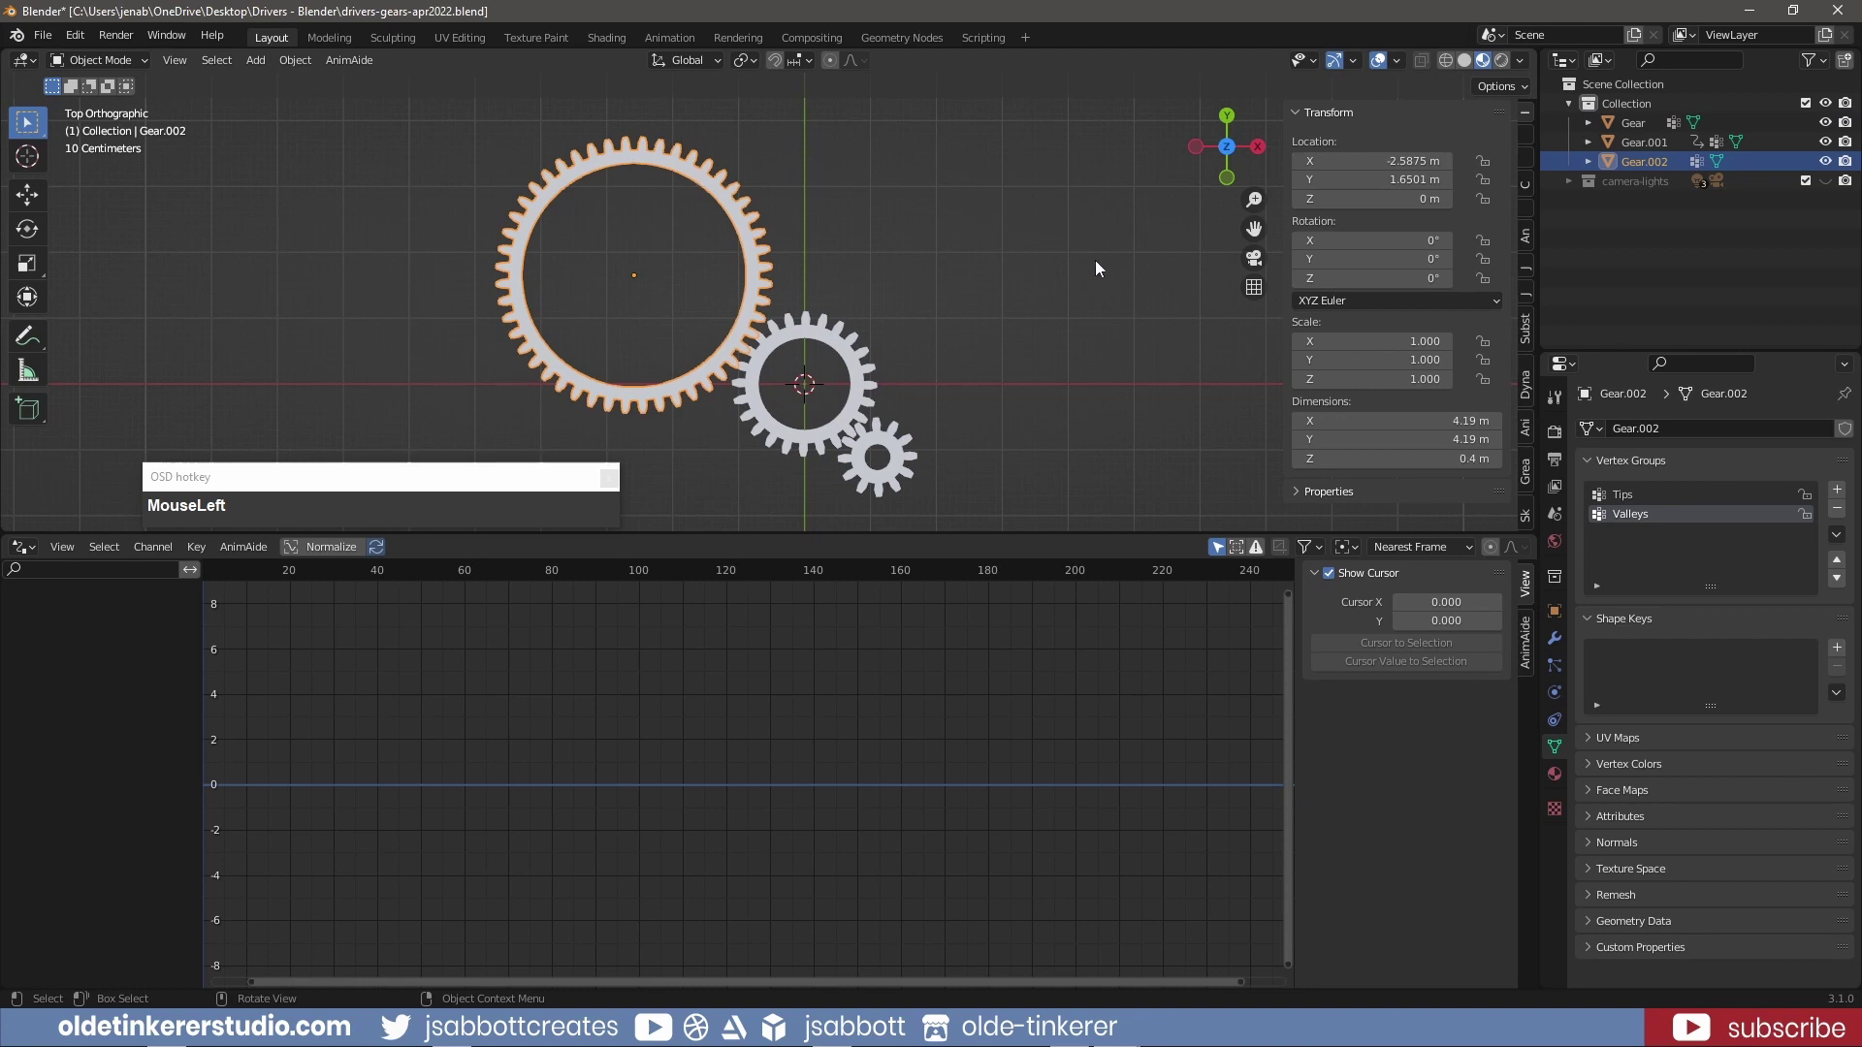
Add a driver to Gear.002's Rotation Z and select its Z Euler Rotation channel
right_click(1337, 278)
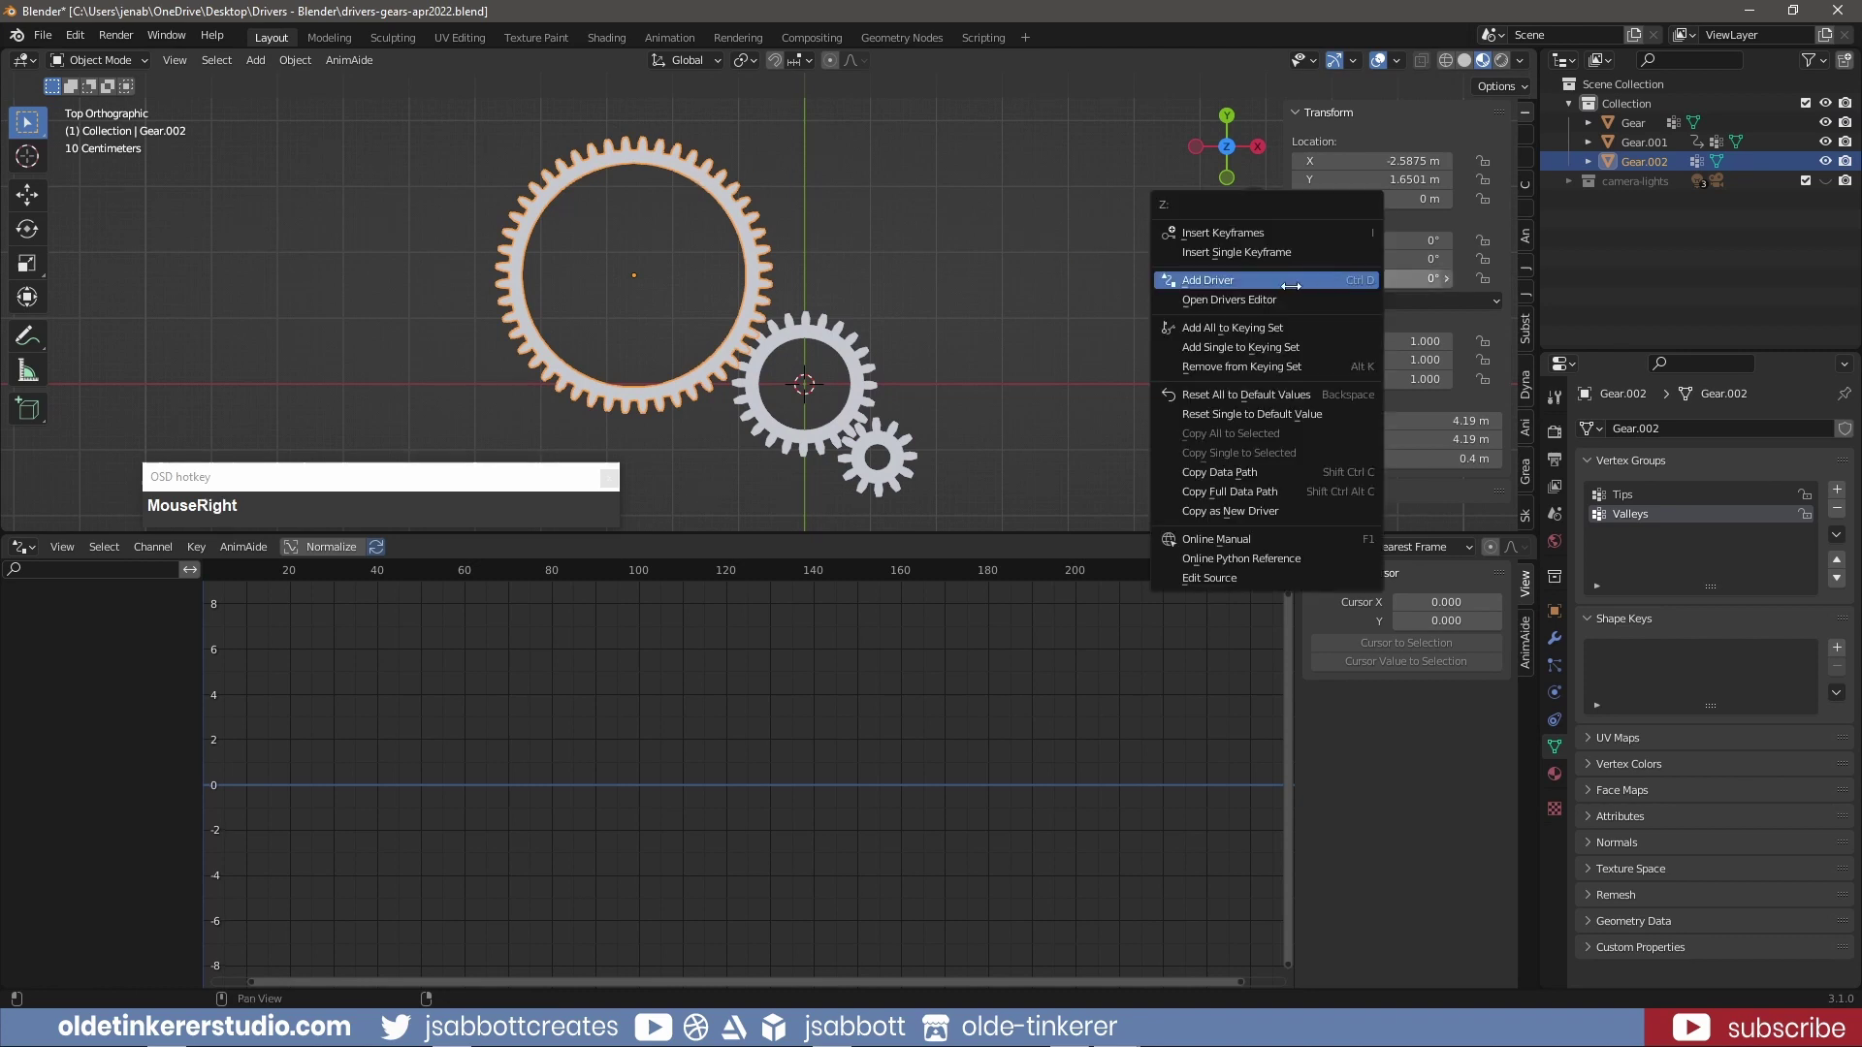
left_click(1323, 276)
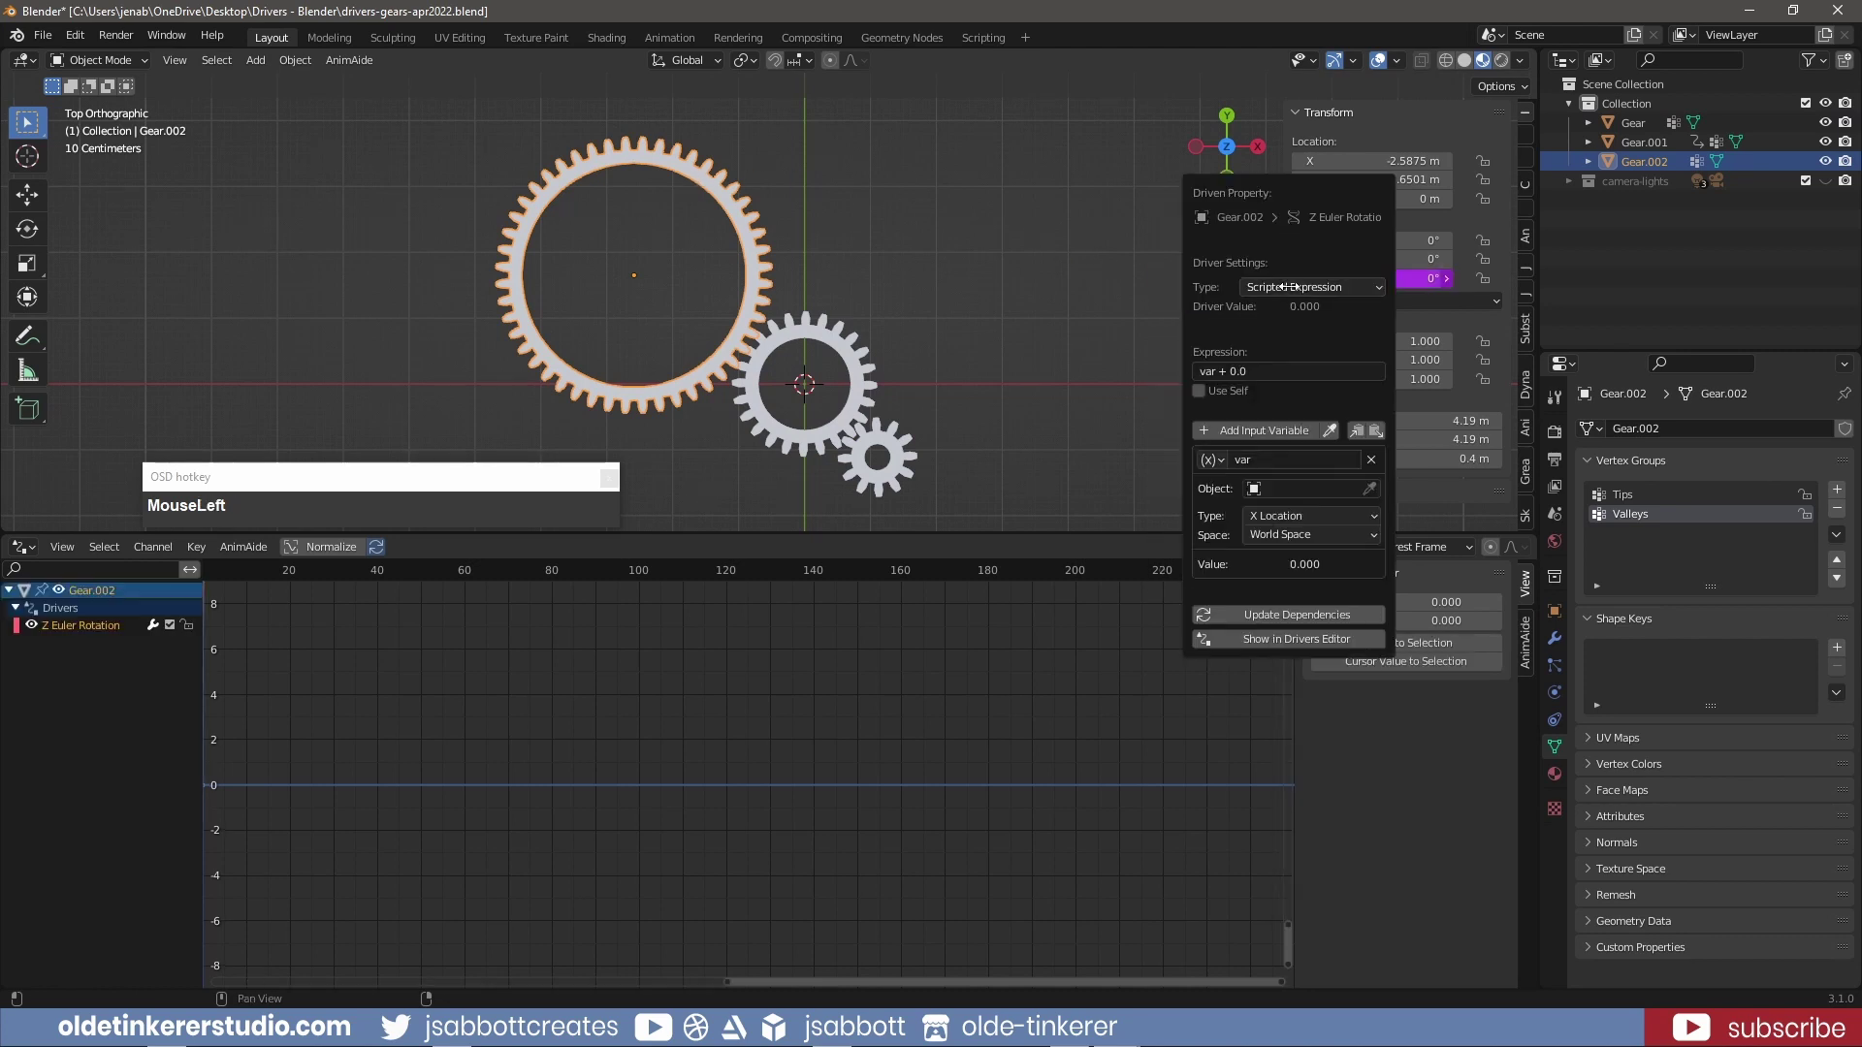
left_click(95, 625)
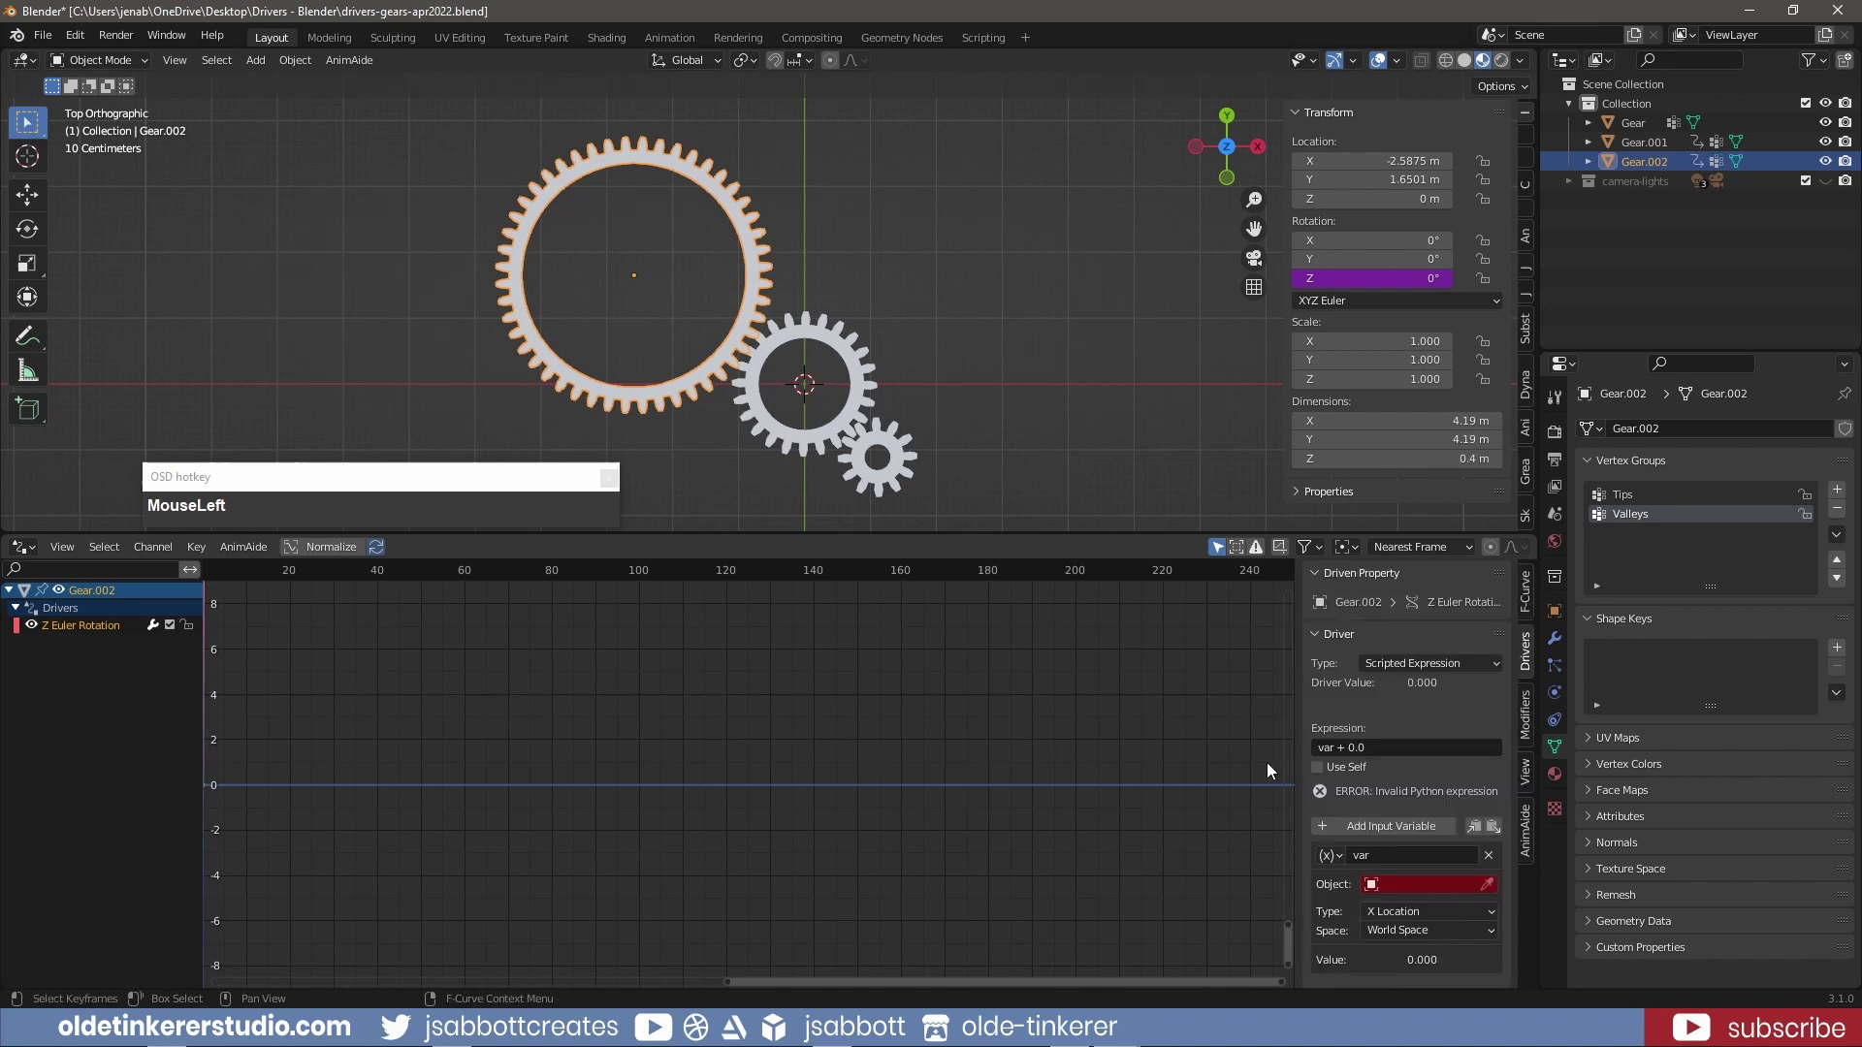
Replace the large gear's default 'var + 0.0' driver expression with -(var/2)
left_click(1379, 748)
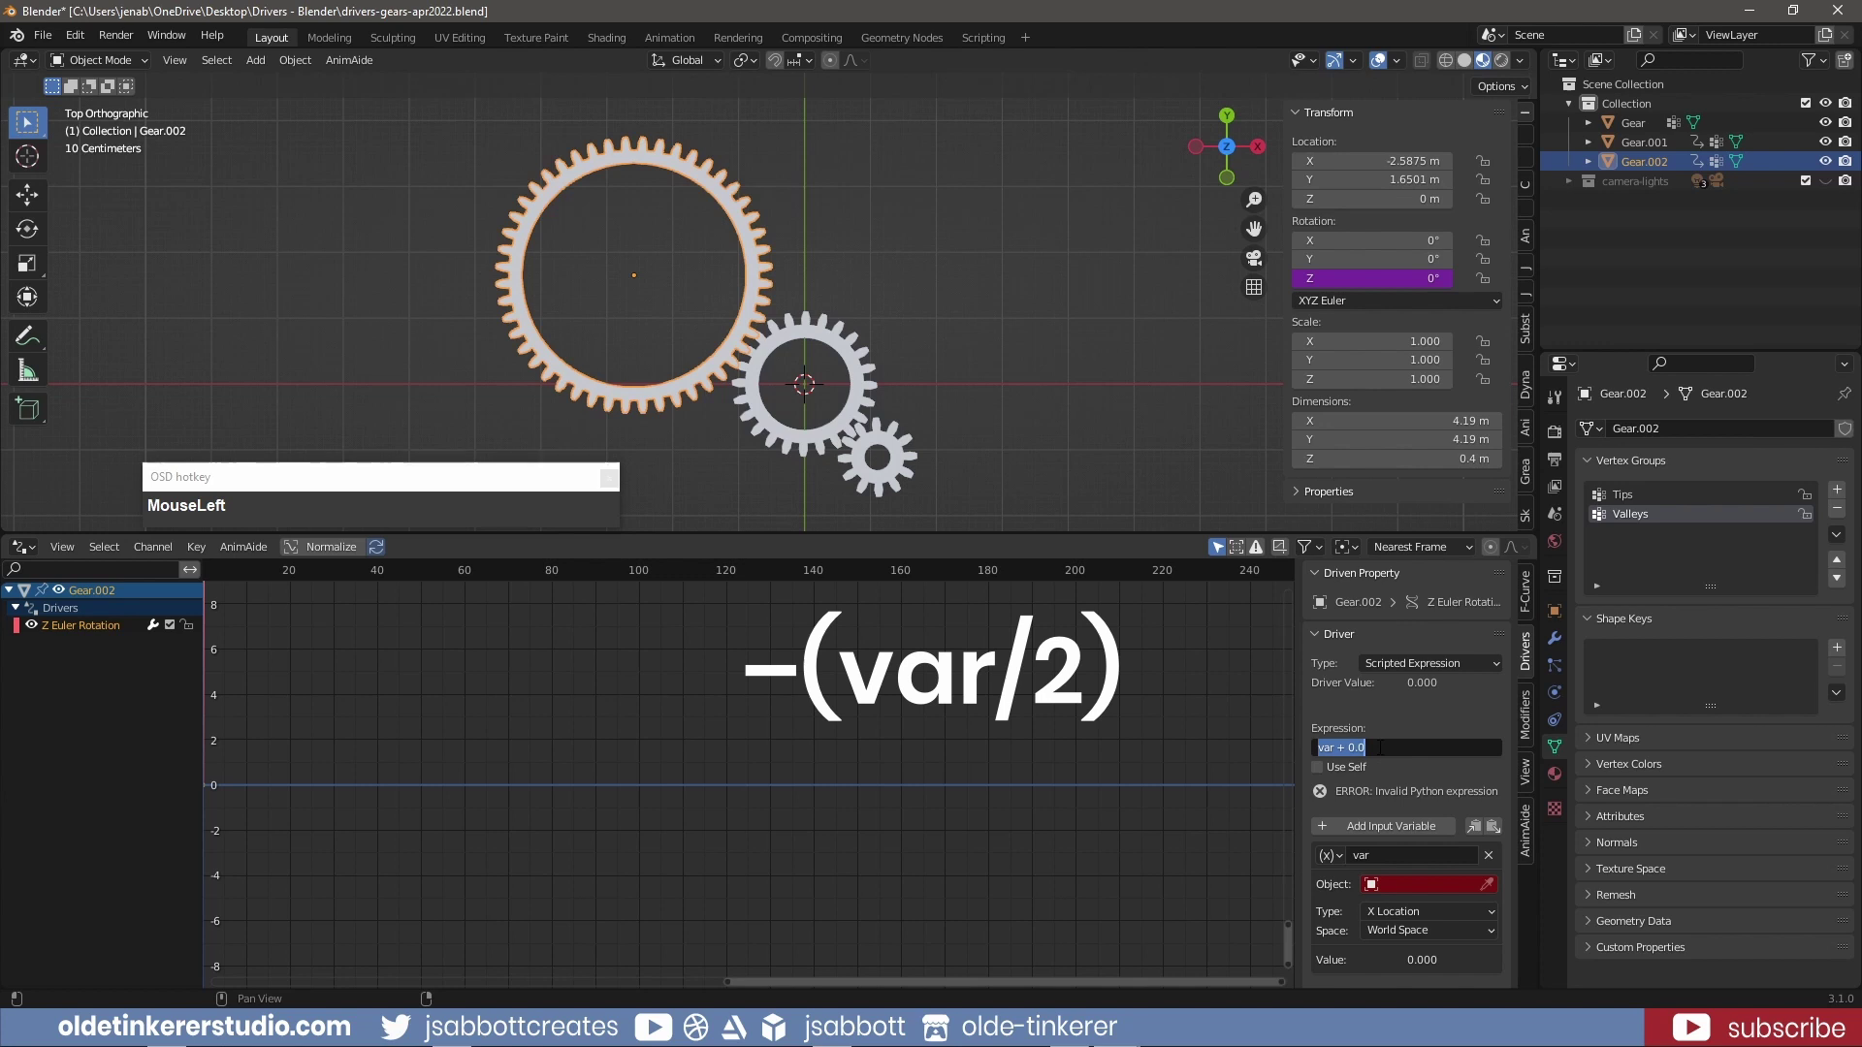
key("BackSpace")
type("-(")
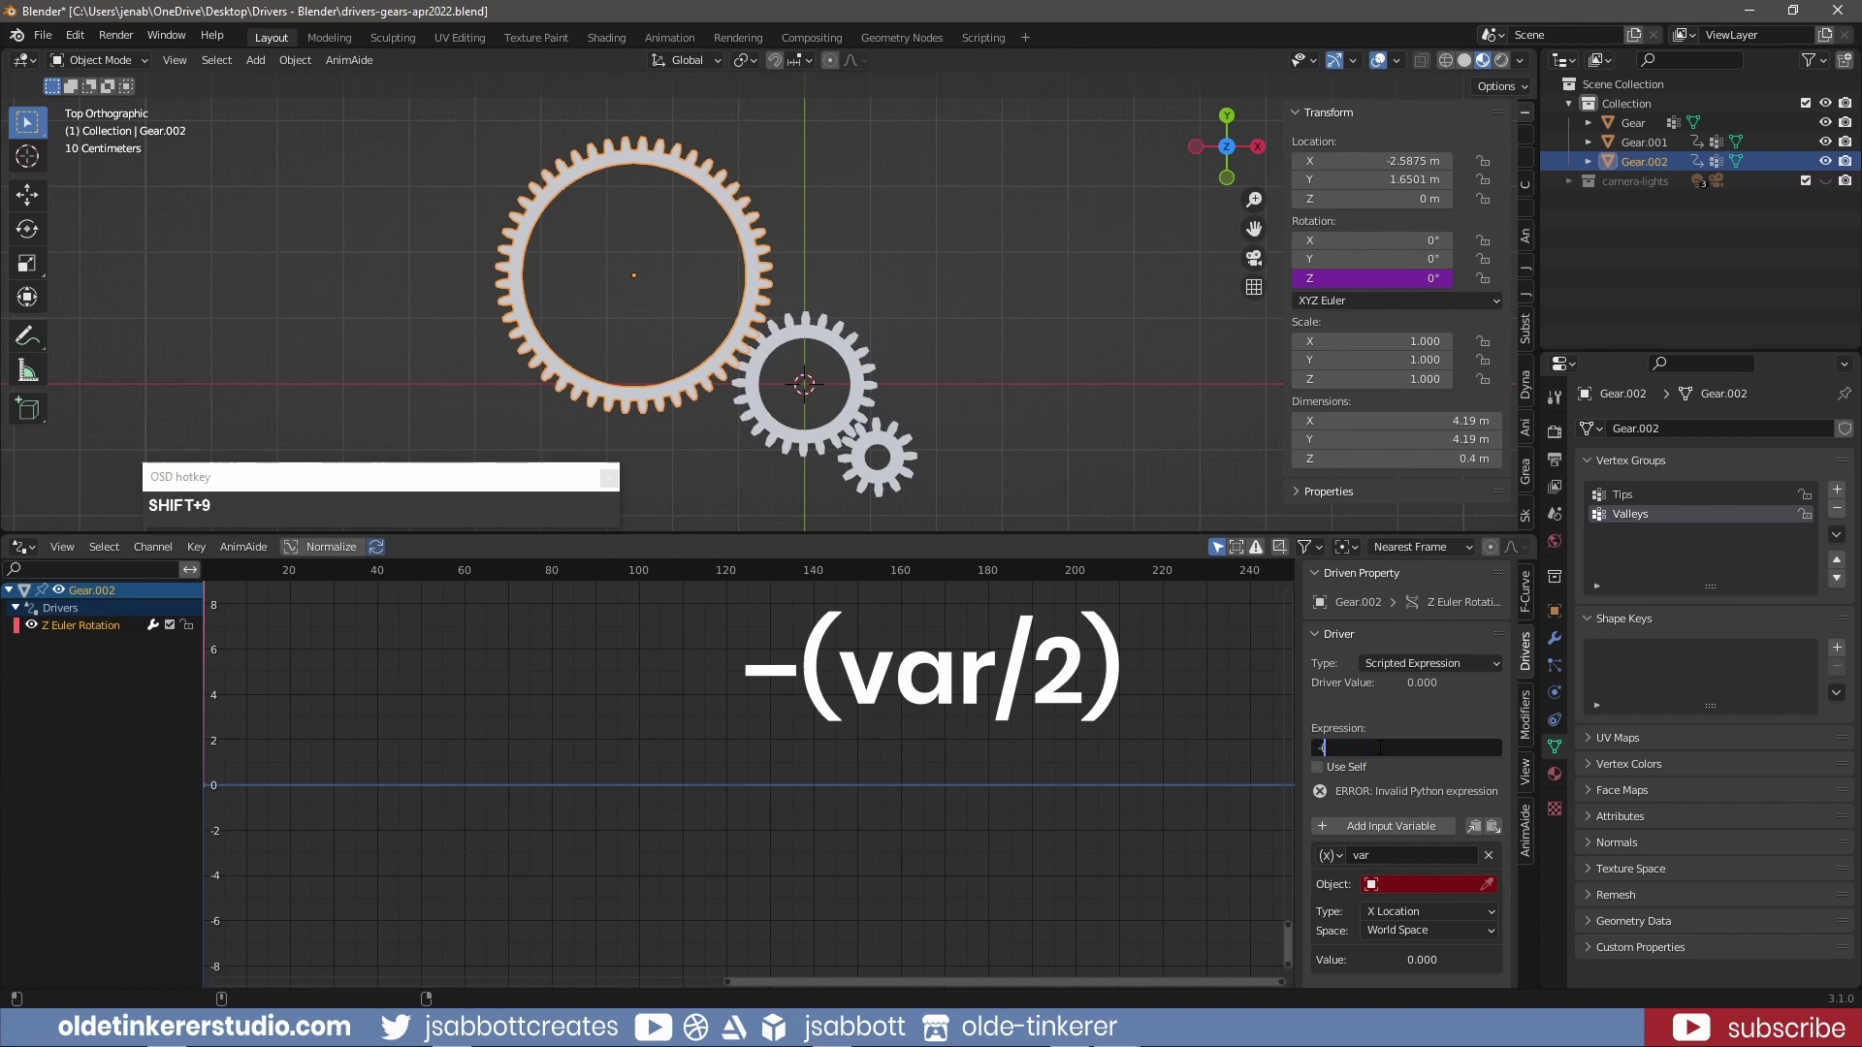
type("var/2)")
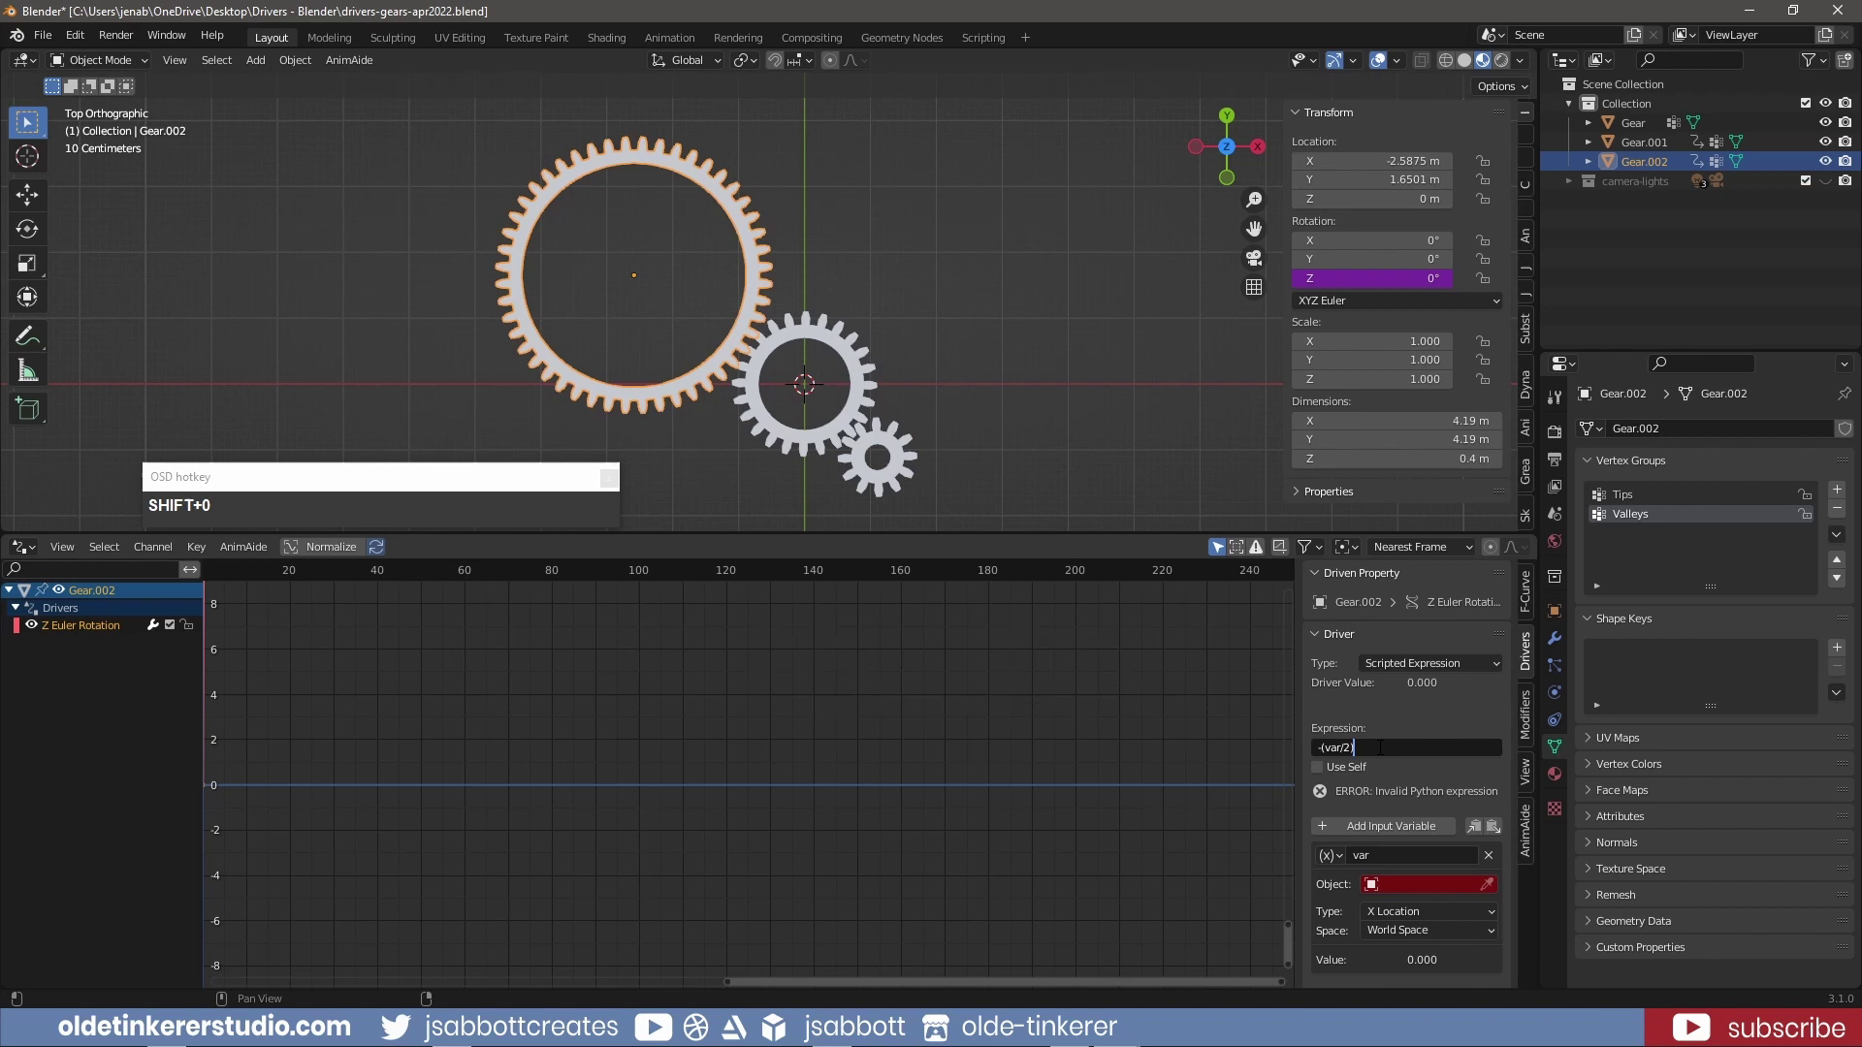
key("Return")
Point the large gear's driver variable at Gear's Z Rotation, update dependencies, and select Gear
left_click(1422, 913)
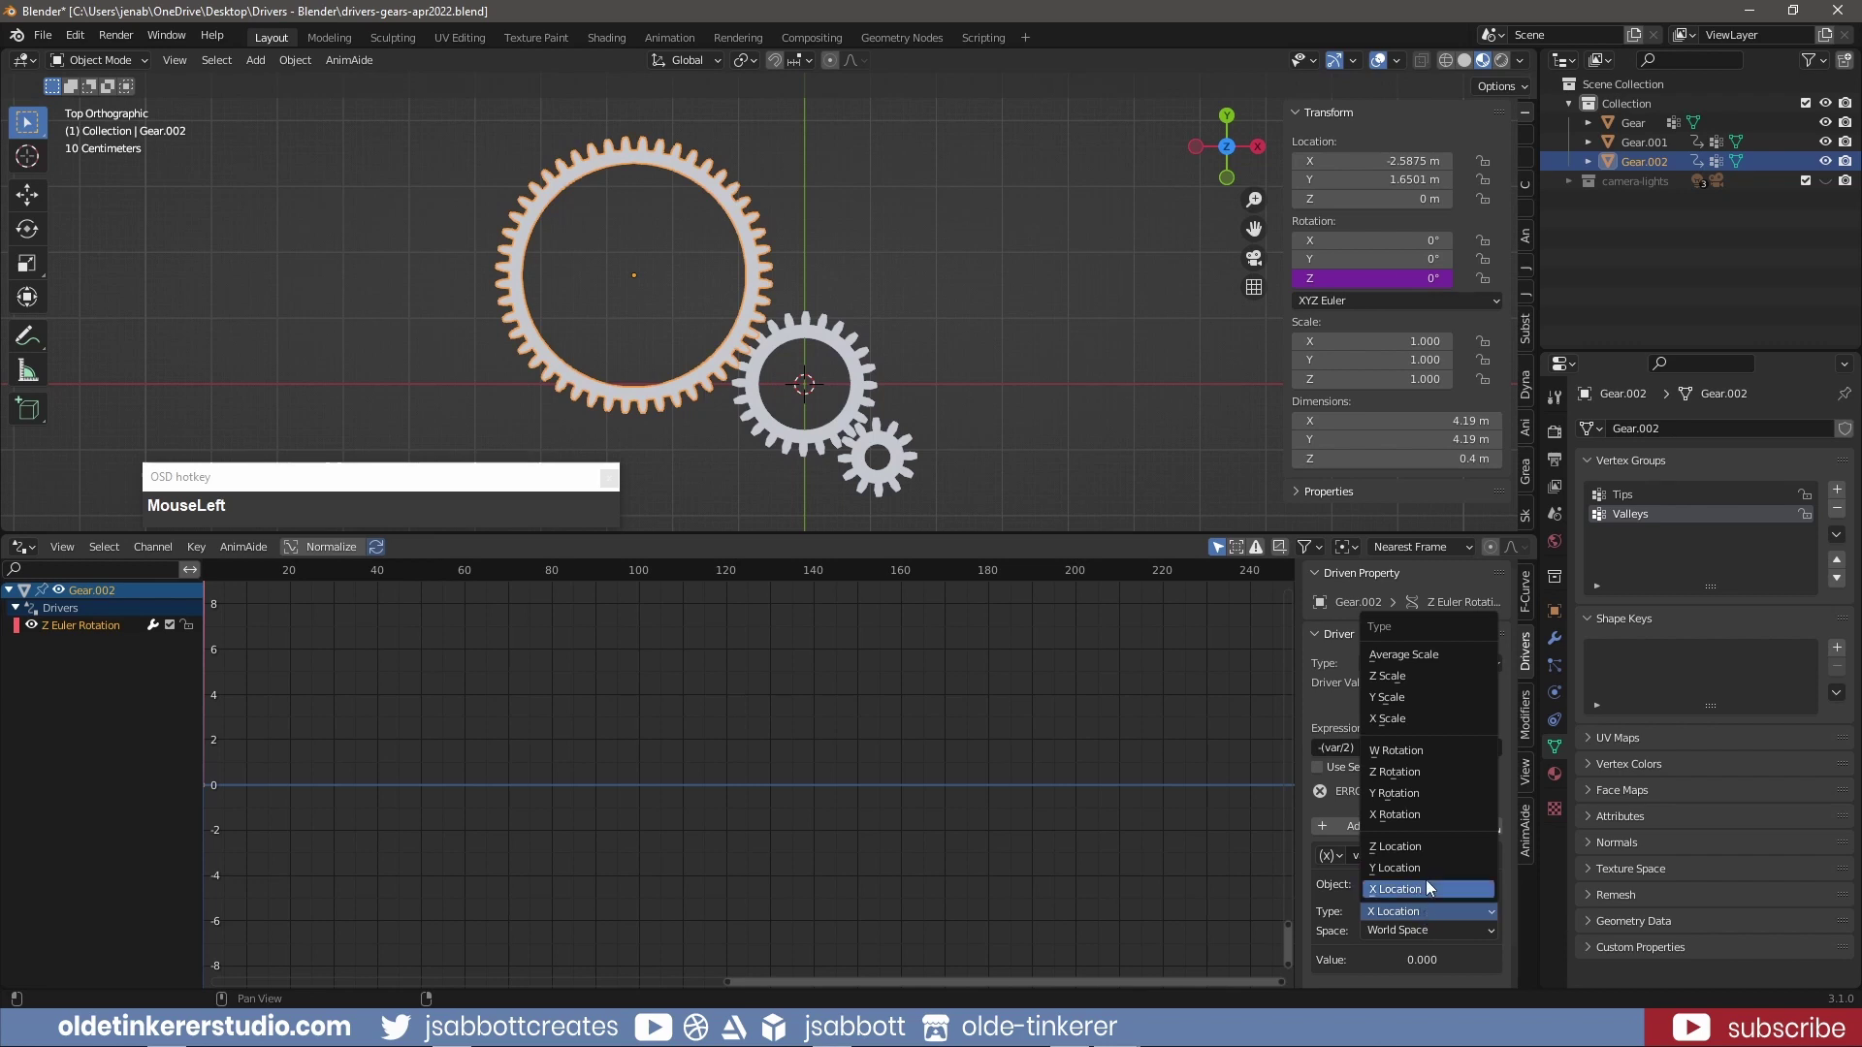
left_click(1425, 776)
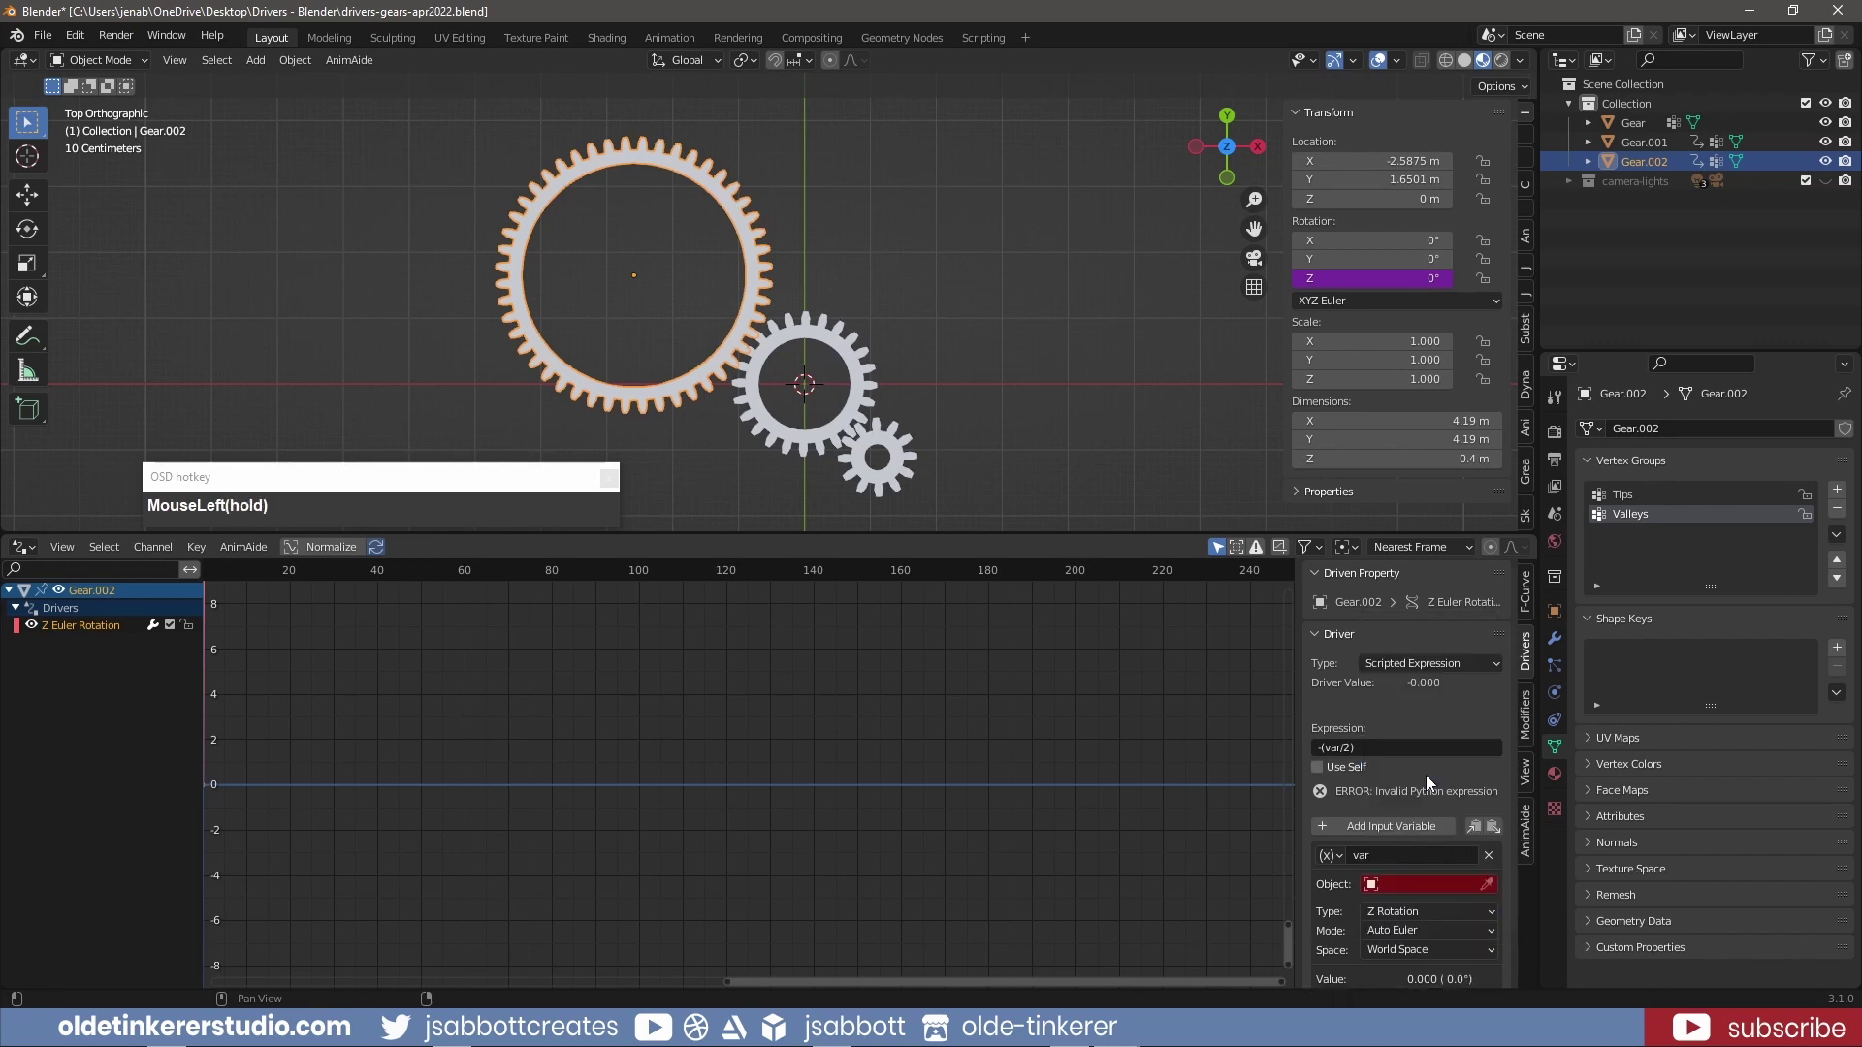
left_click(1429, 885)
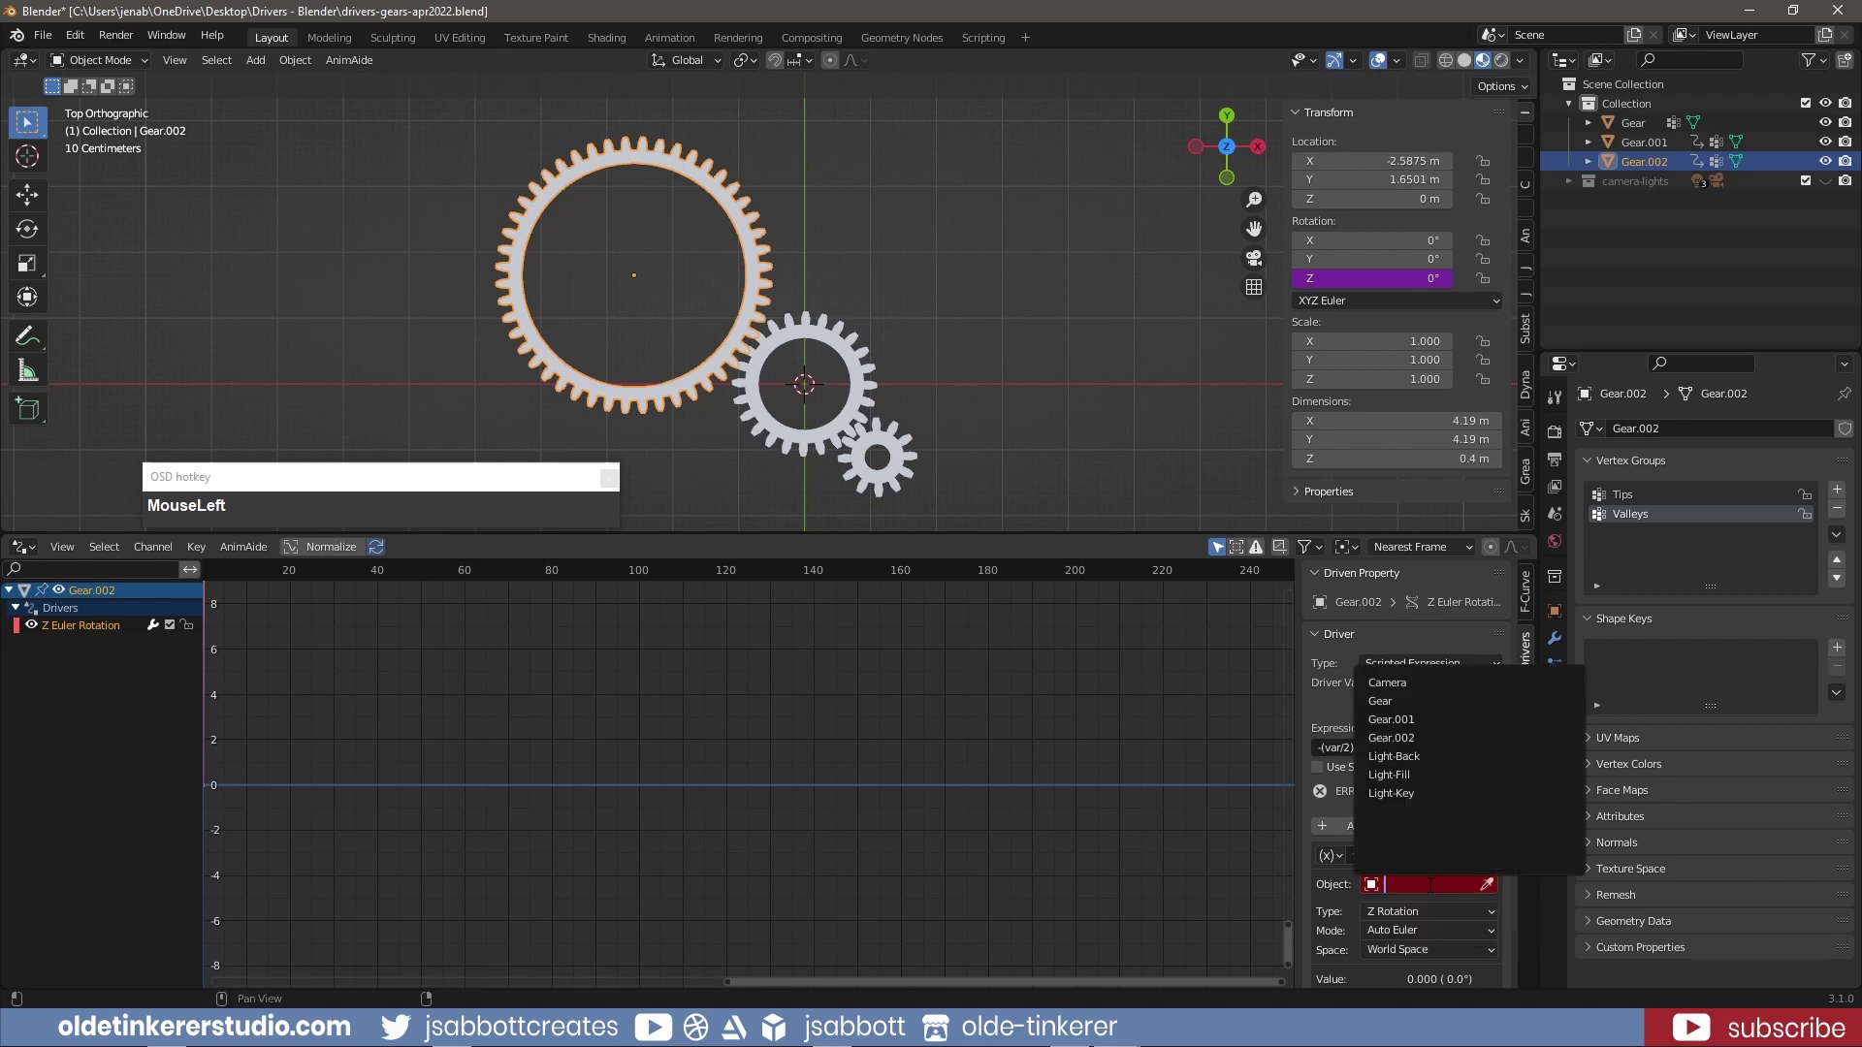
left_click(1381, 700)
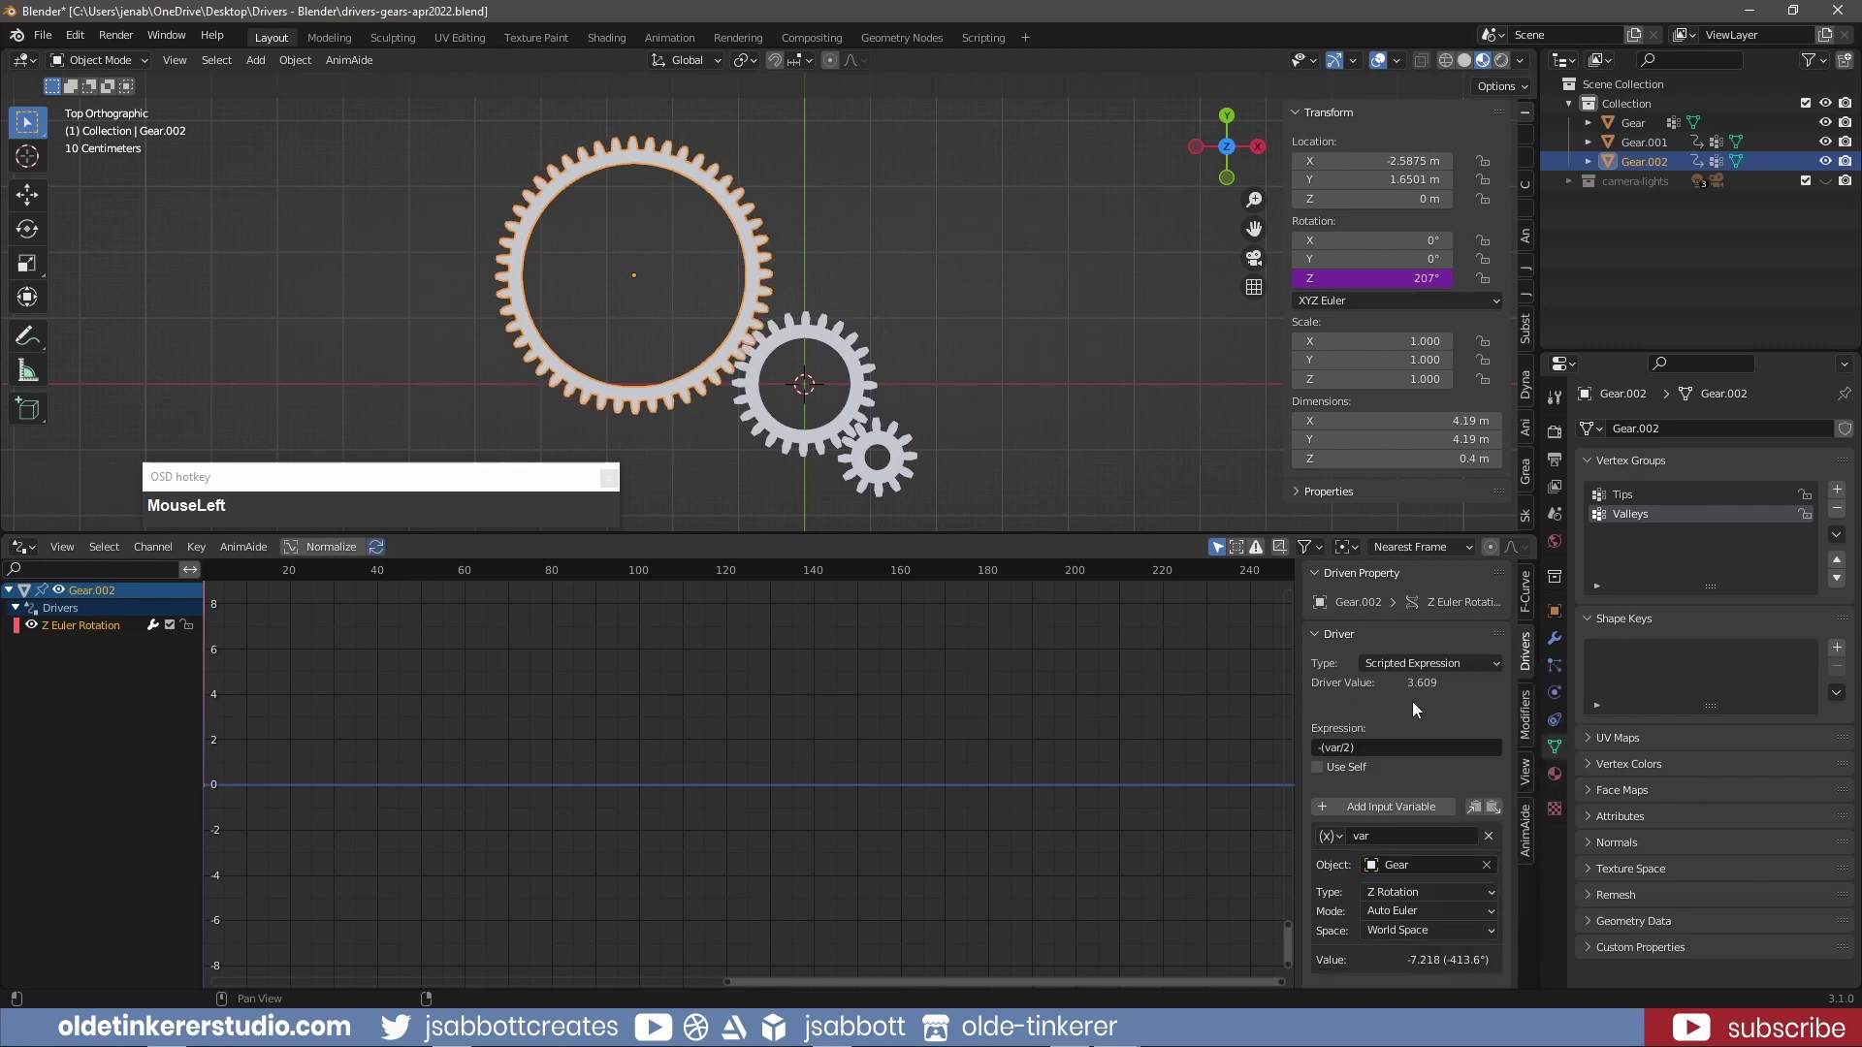
scroll(1491, 819, "down", 2)
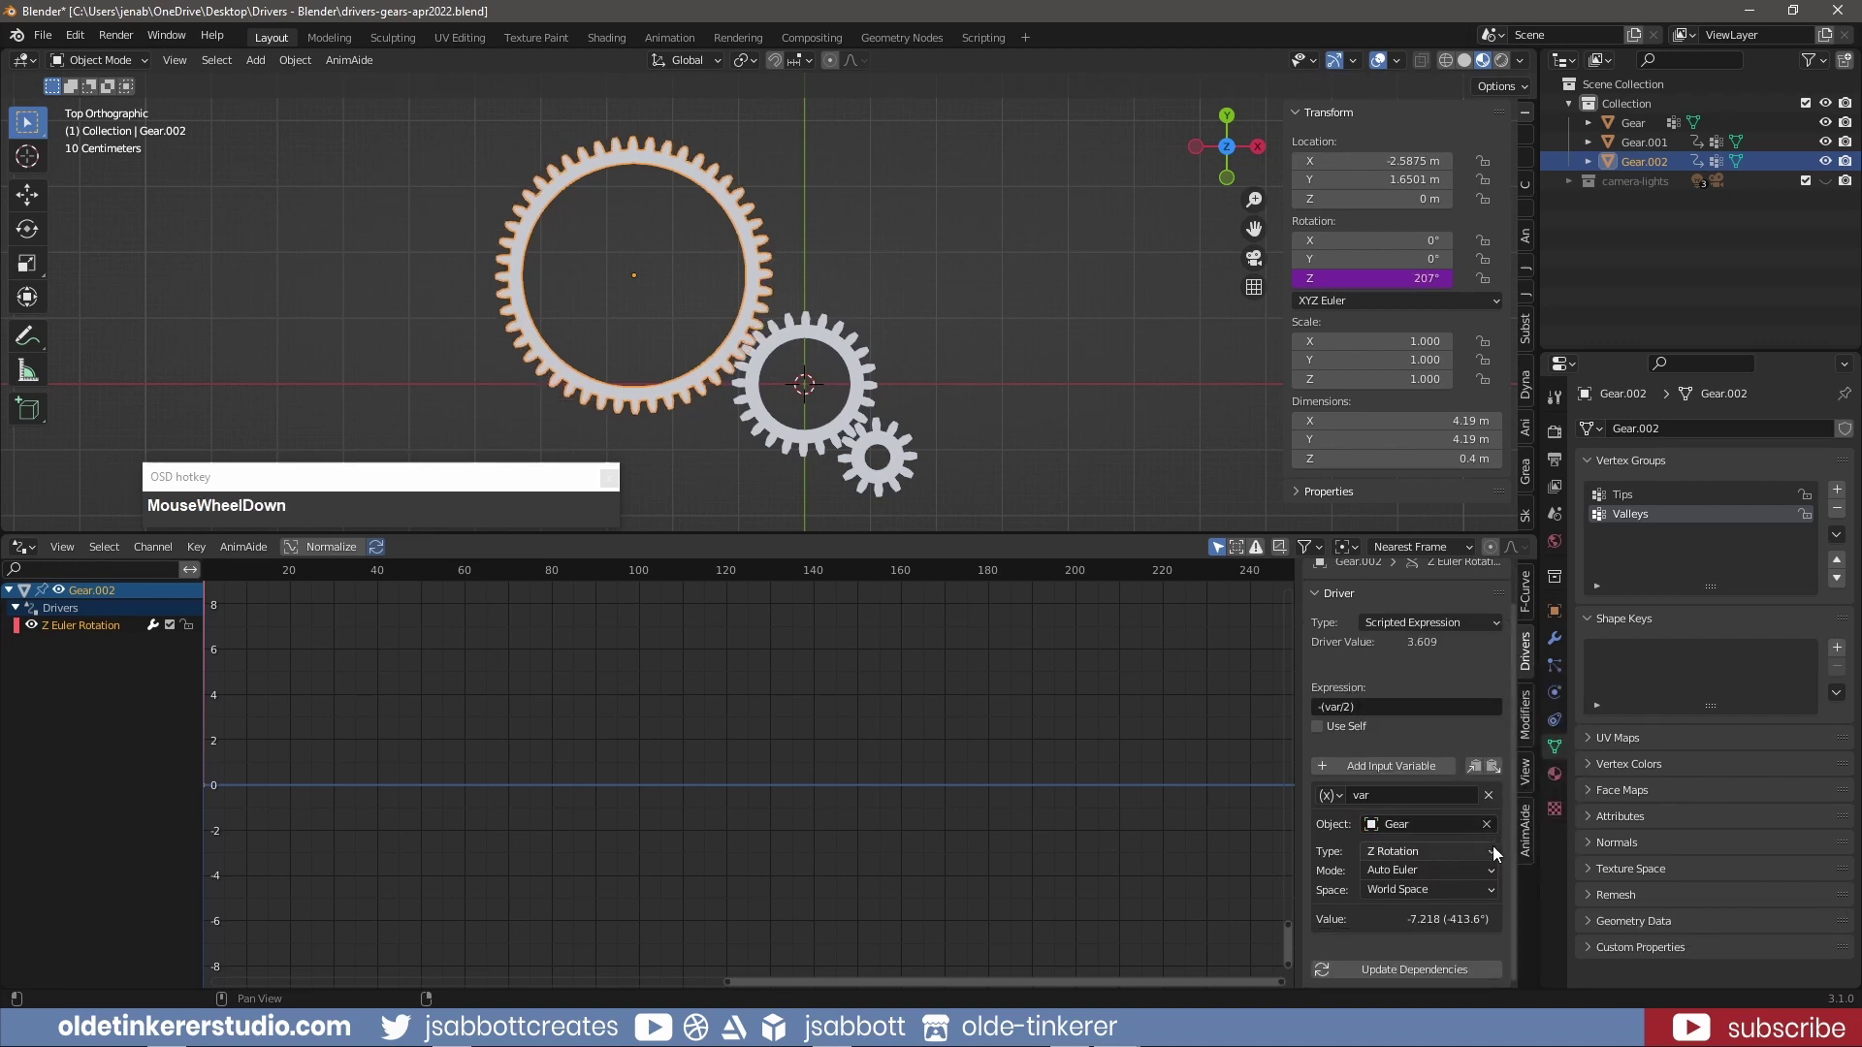
left_click(1417, 968)
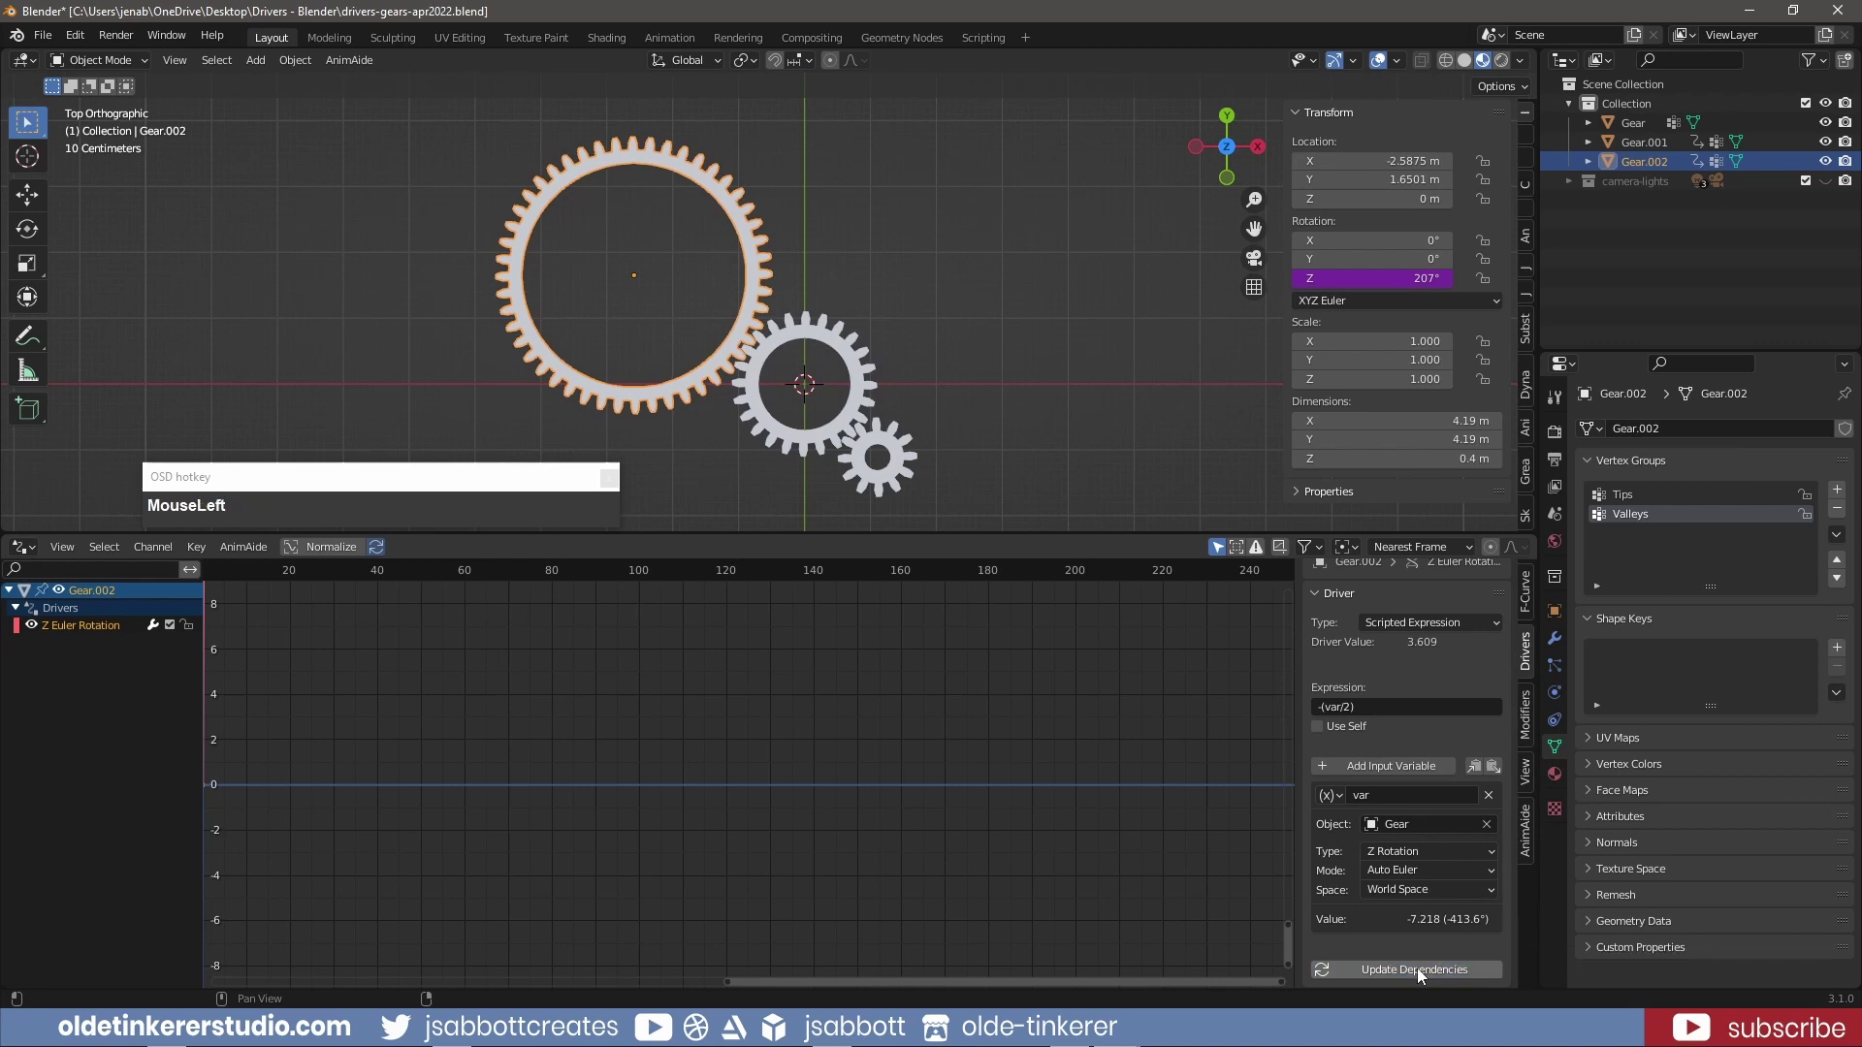
left_click(823, 340)
Spin Gear about Z and commit it at -799° to test both driven gears
key("r")
key("z")
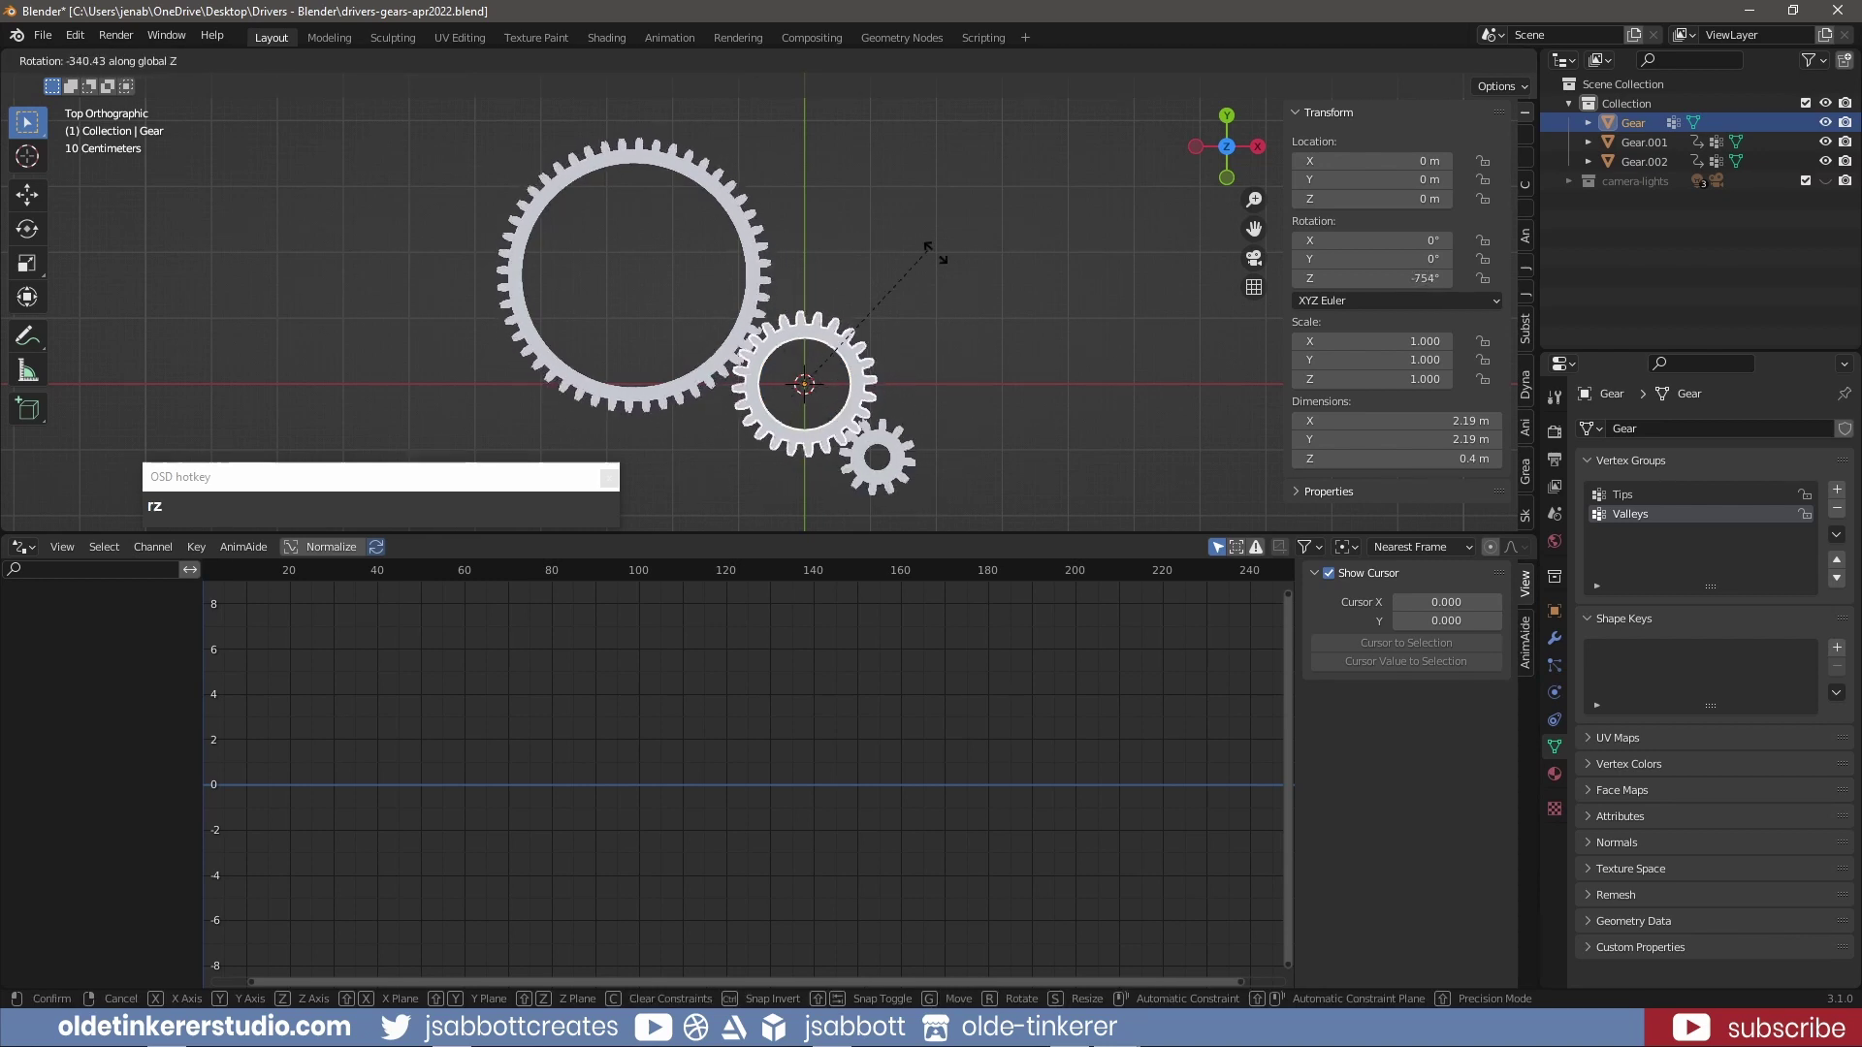
left_click(1045, 373)
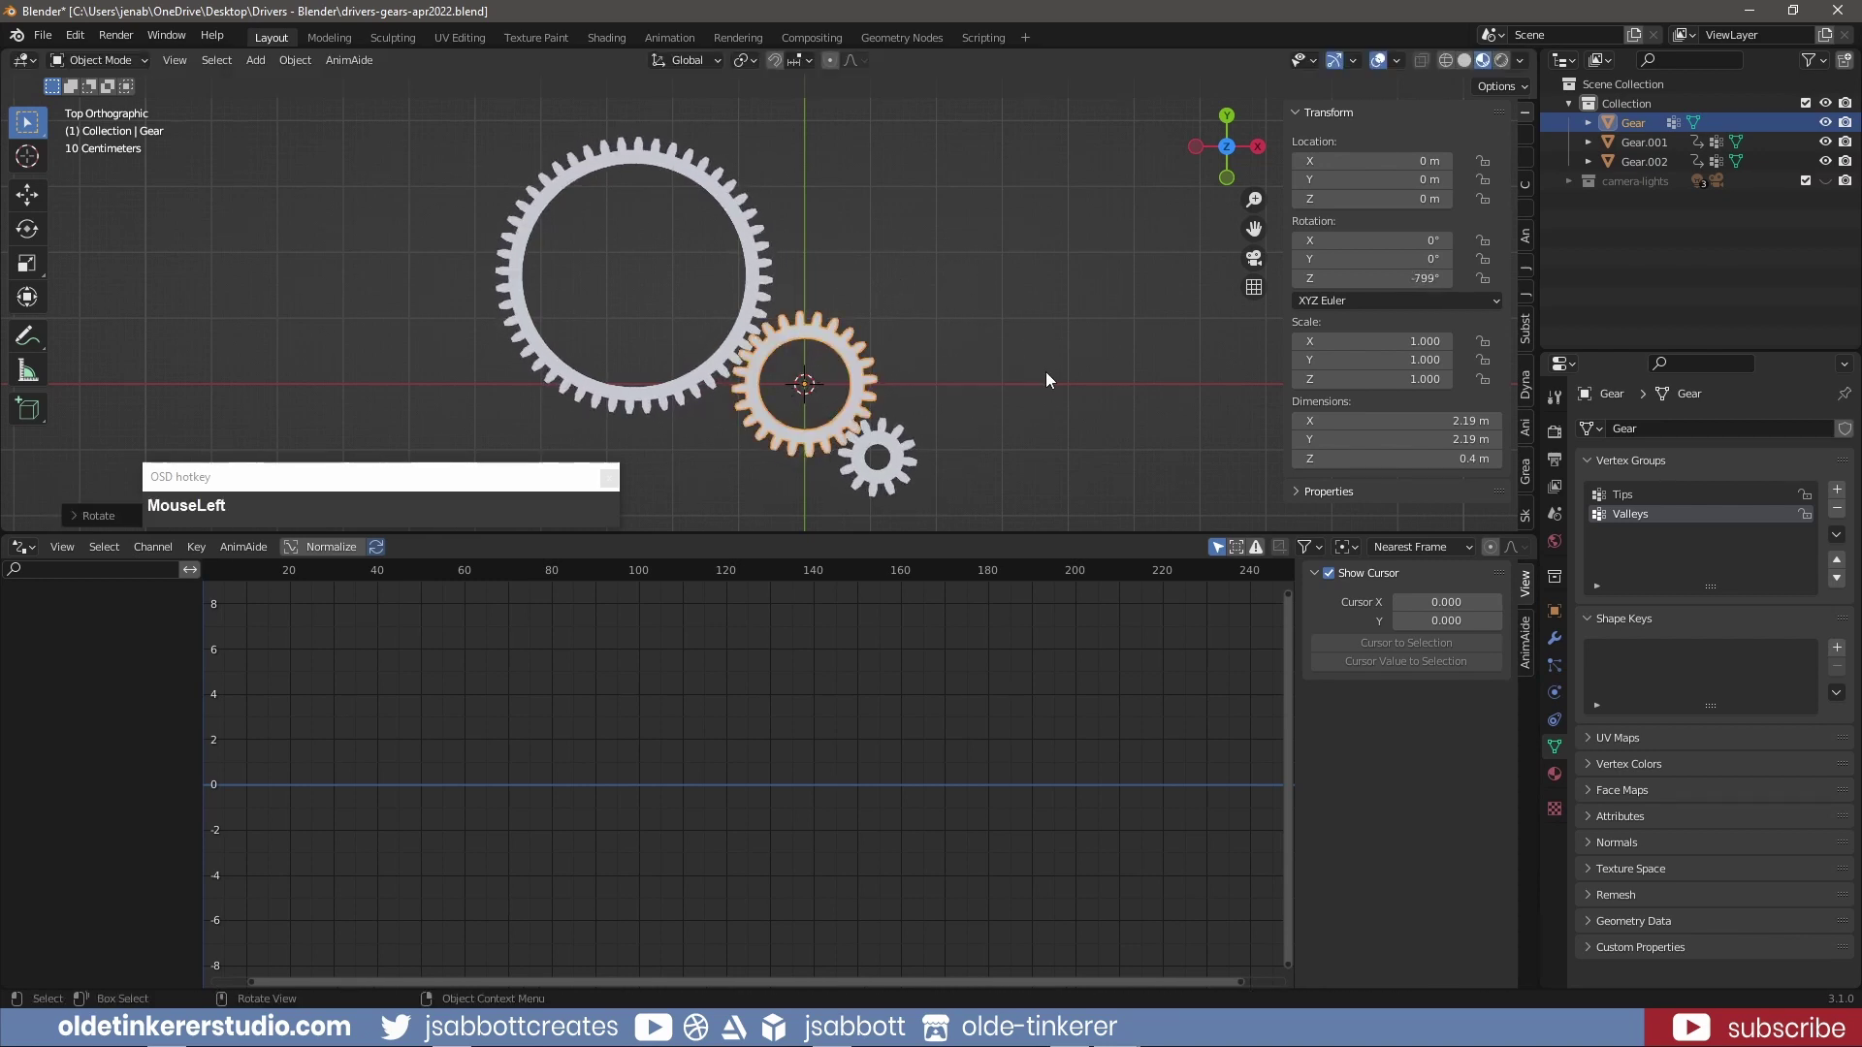